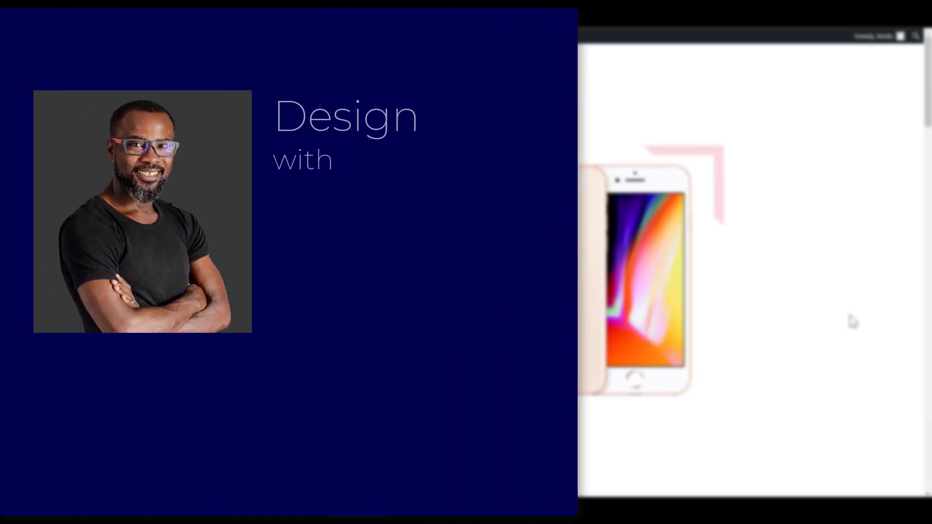
Examine the finished page's stacking scroll effect from the hero section down to the call-to-action section
scroll(851, 320, "down", 5)
scroll(850, 320, "down", 15)
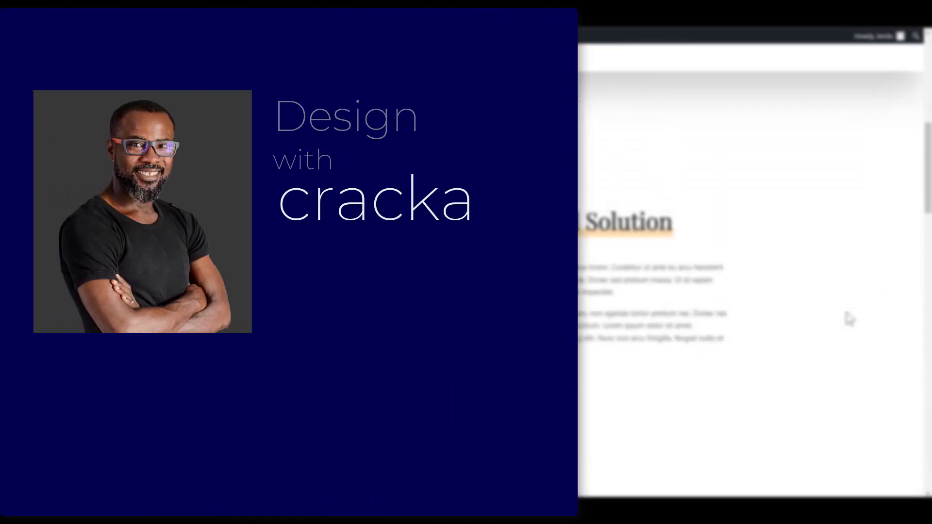
scroll(848, 318, "down", 6)
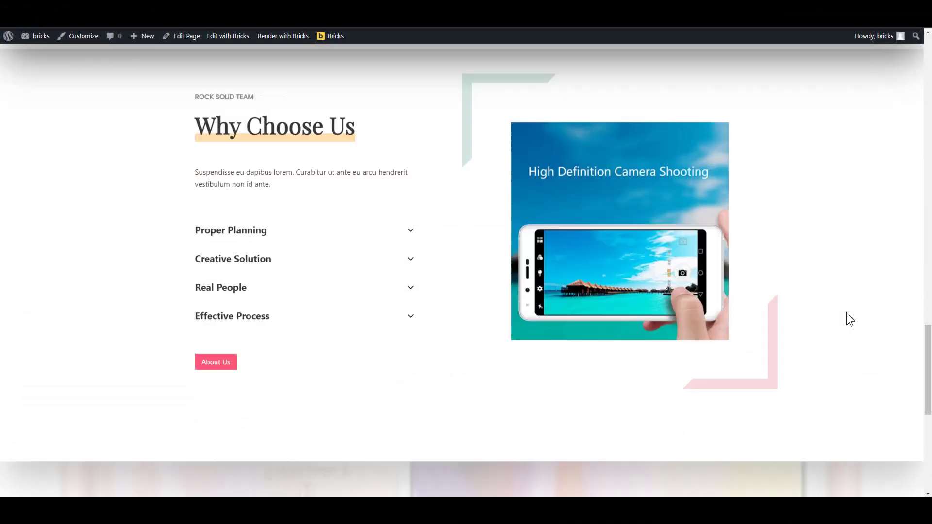
scroll(850, 320, "up", 5)
scroll(847, 315, "up", 12)
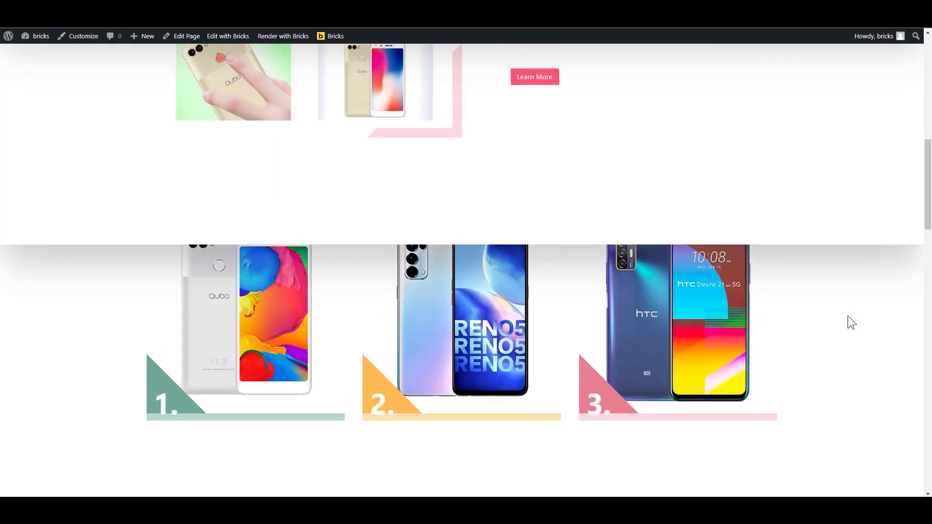
scroll(848, 316, "up", 10)
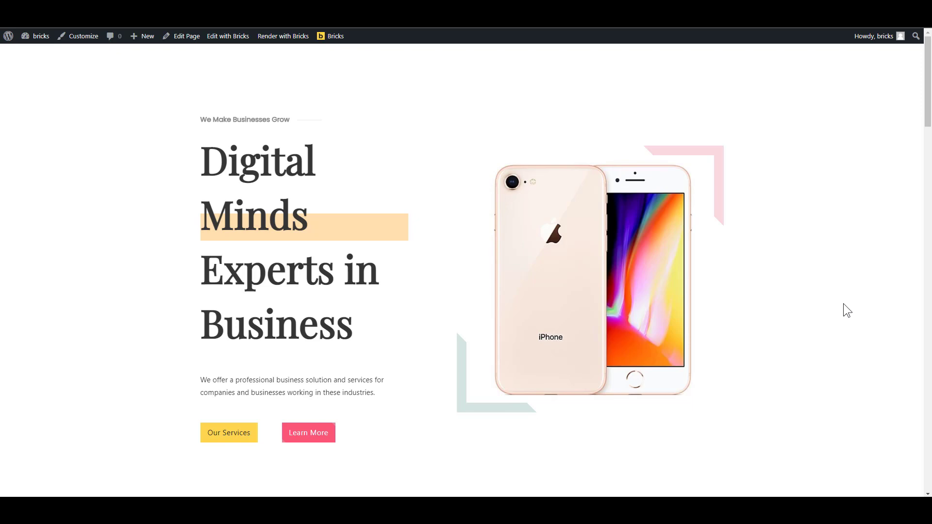
scroll(824, 245, "down", 13)
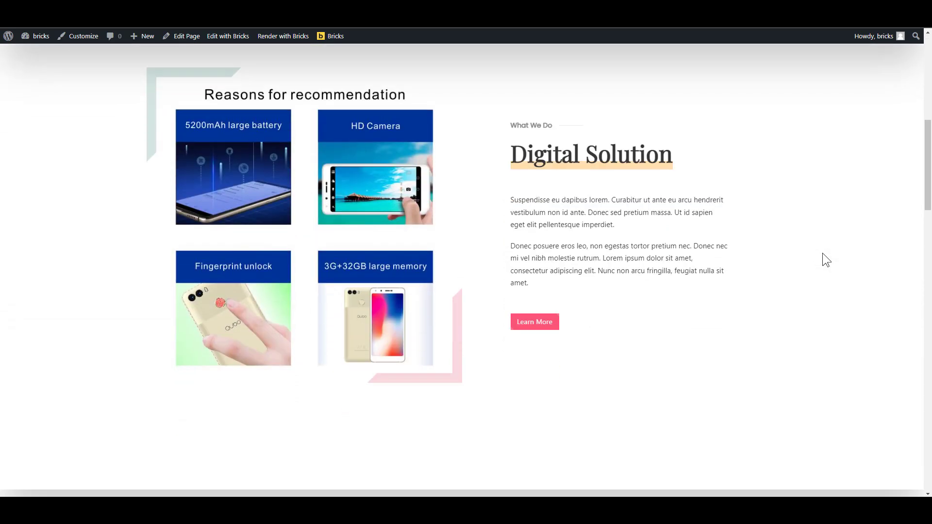
scroll(827, 261, "down", 12)
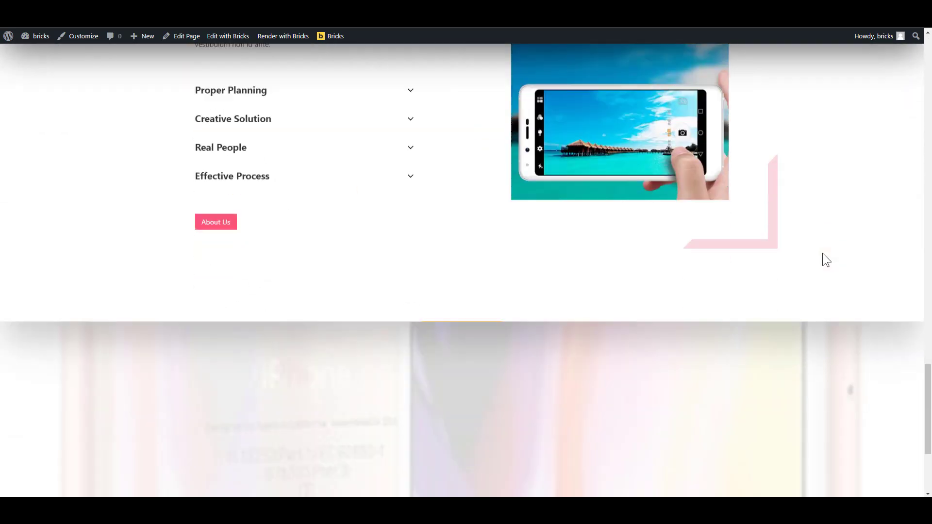
scroll(829, 266, "up", 20)
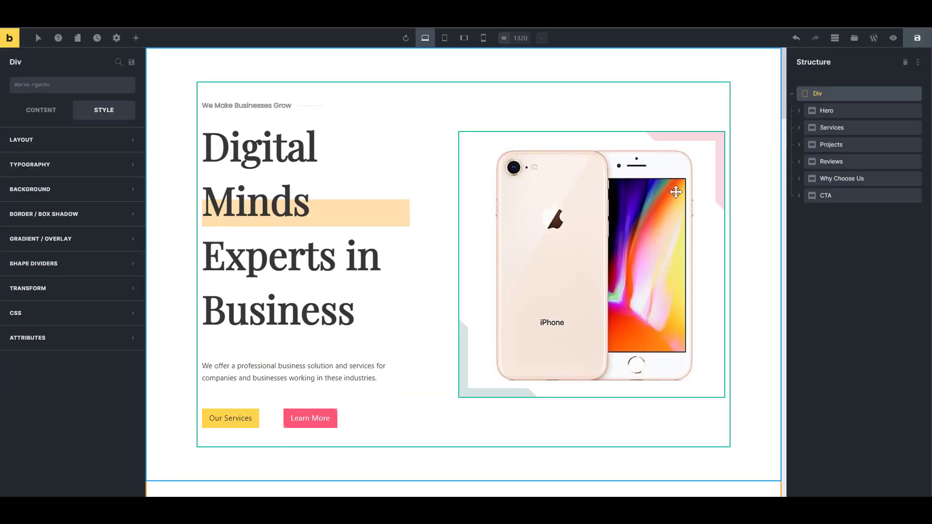
Examine how the Hero and Services sections scroll on the practice page in the Bricks builder canvas
scroll(680, 192, "down", 10)
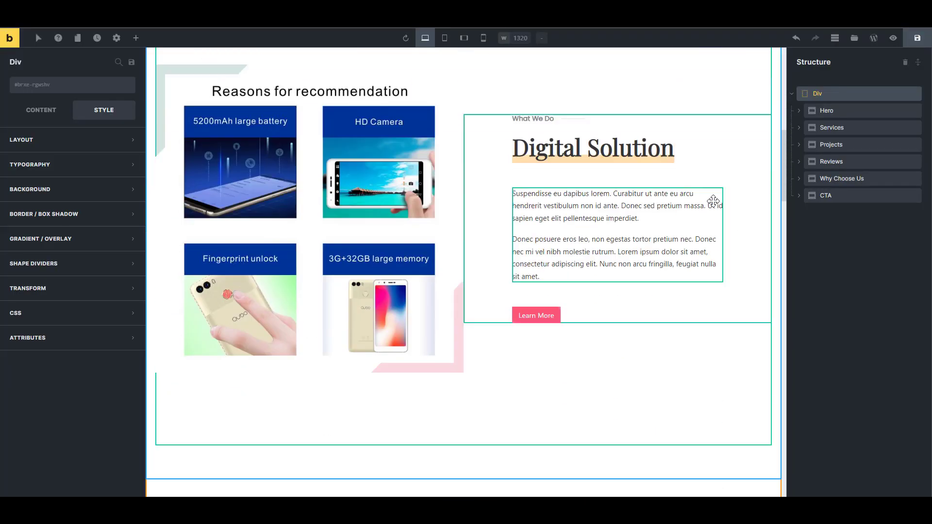
scroll(617, 279, "up", 10)
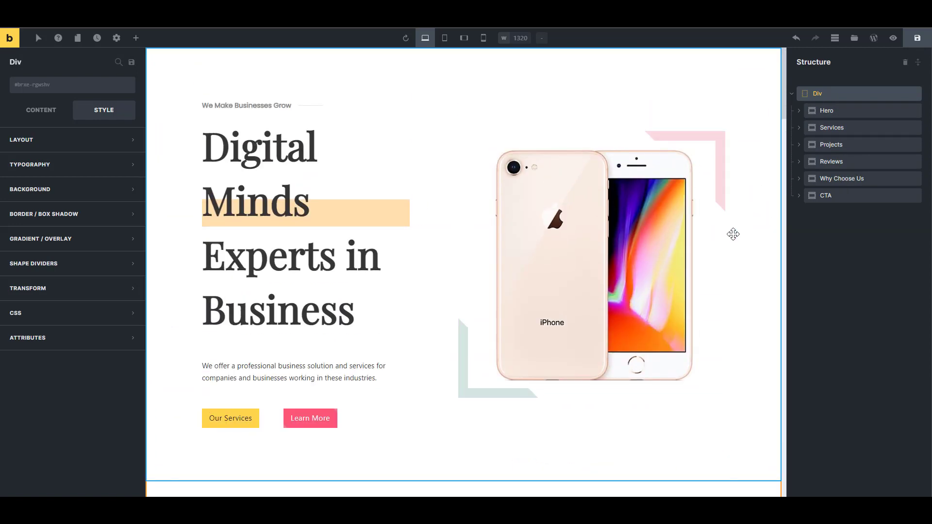
scroll(738, 235, "down", 10)
scroll(738, 241, "up", 10)
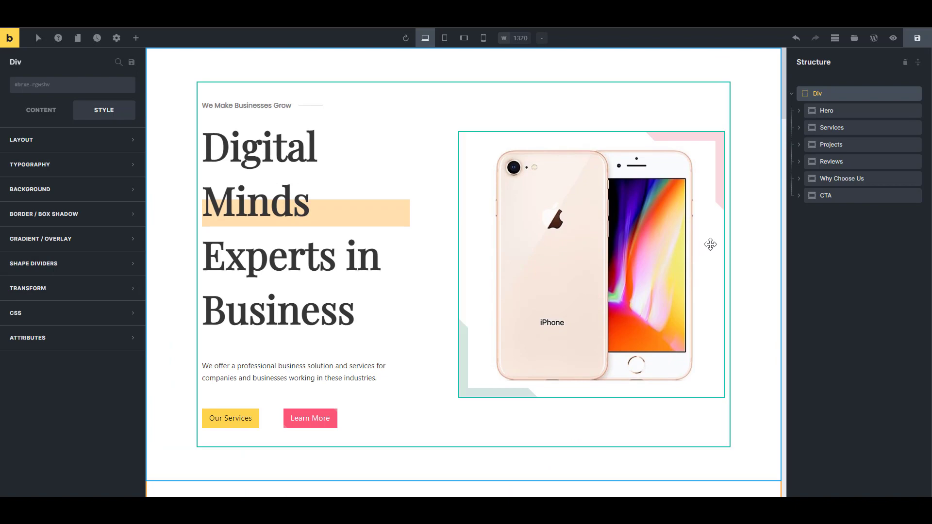
scroll(522, 227, "down", 5)
scroll(566, 328, "up", 5)
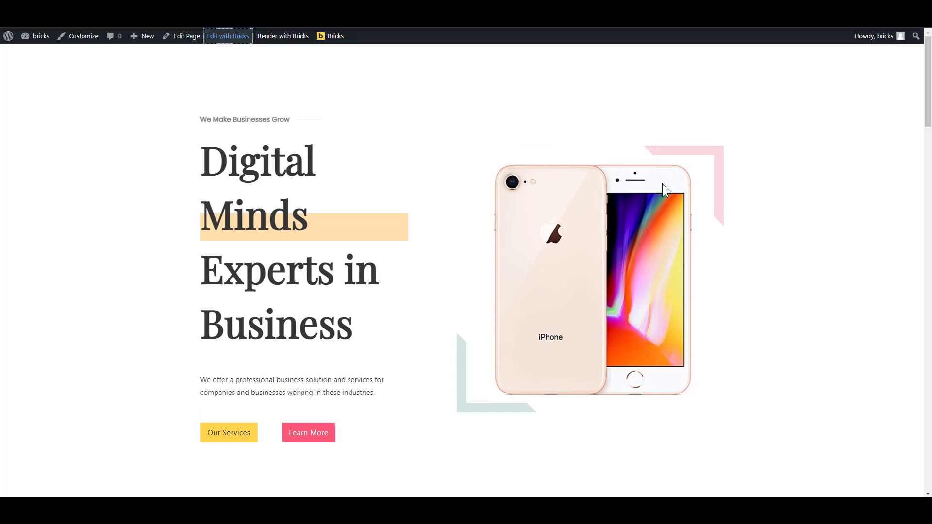
Open the finished demo page in the Bricks editor and reduce its structure tree to the top-level sections inside the Div
scroll(663, 184, "down", 15)
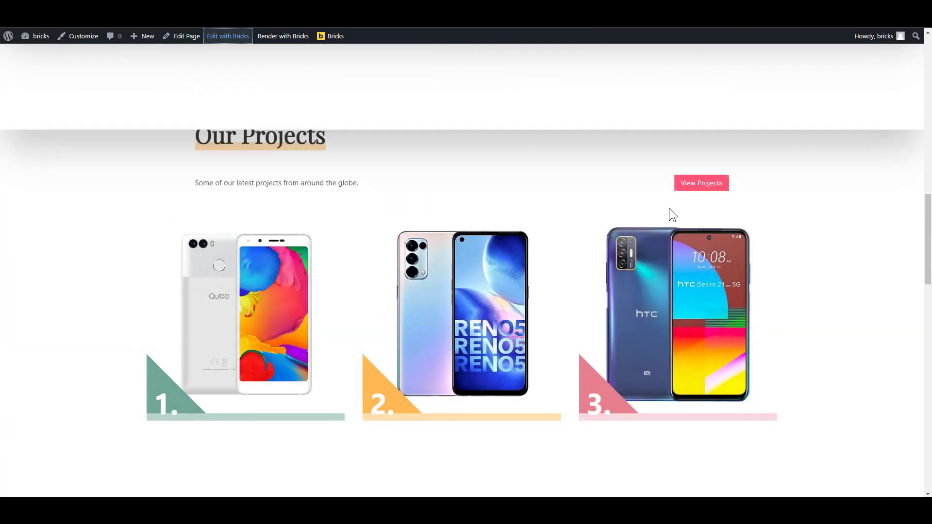
scroll(670, 214, "down", 20)
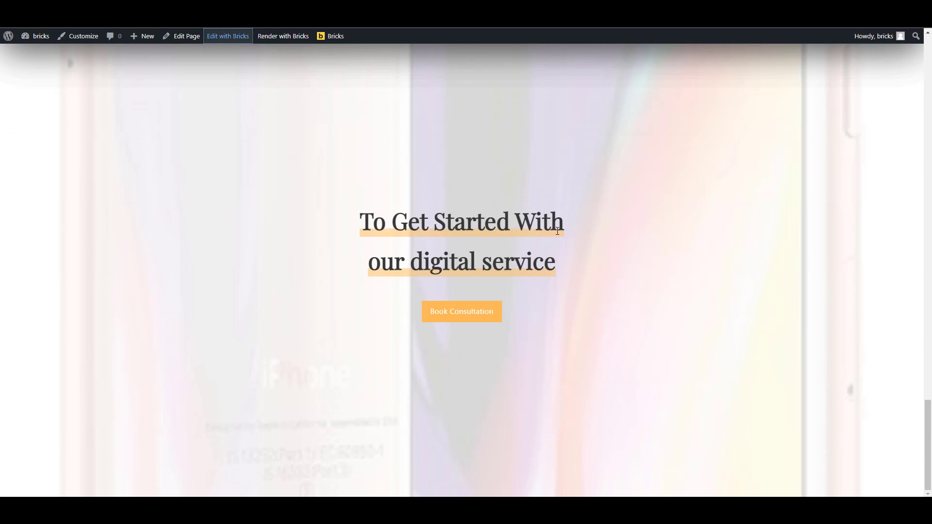
left_click(228, 36)
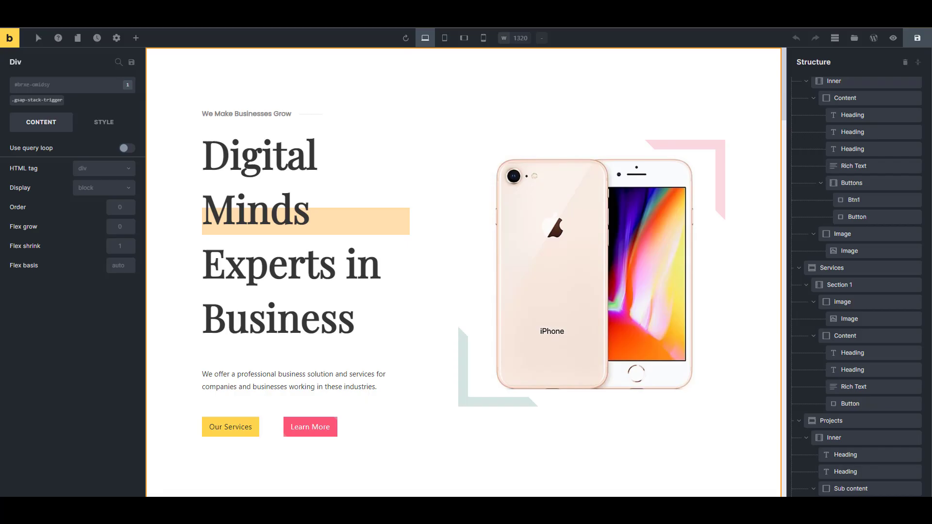
scroll(835, 357, "down", 5)
left_click(918, 62)
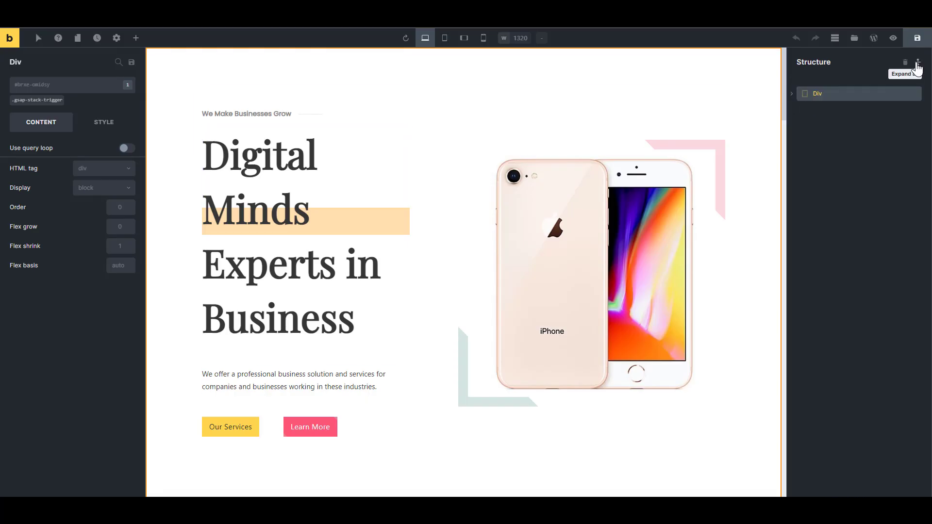
left_click(796, 95)
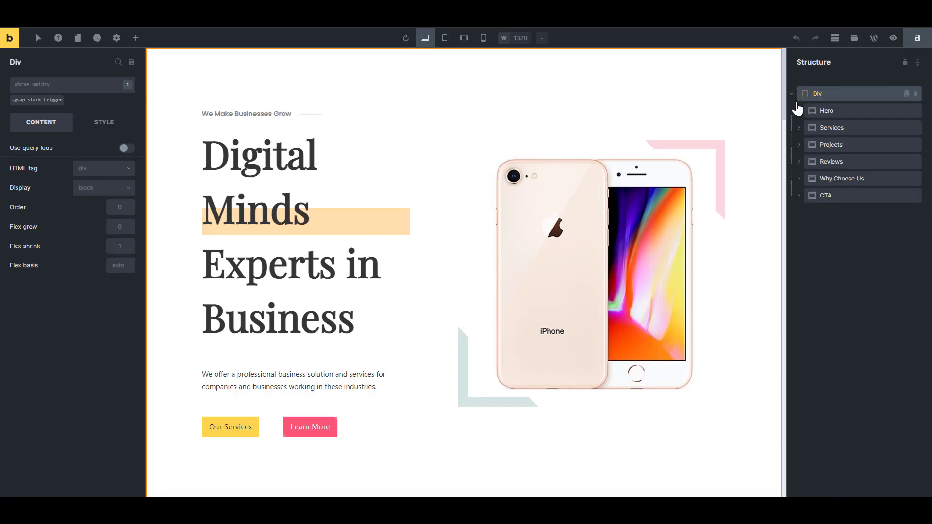
Duplicate the CTA section at the end of the demo page and save the page
left_click(816, 197)
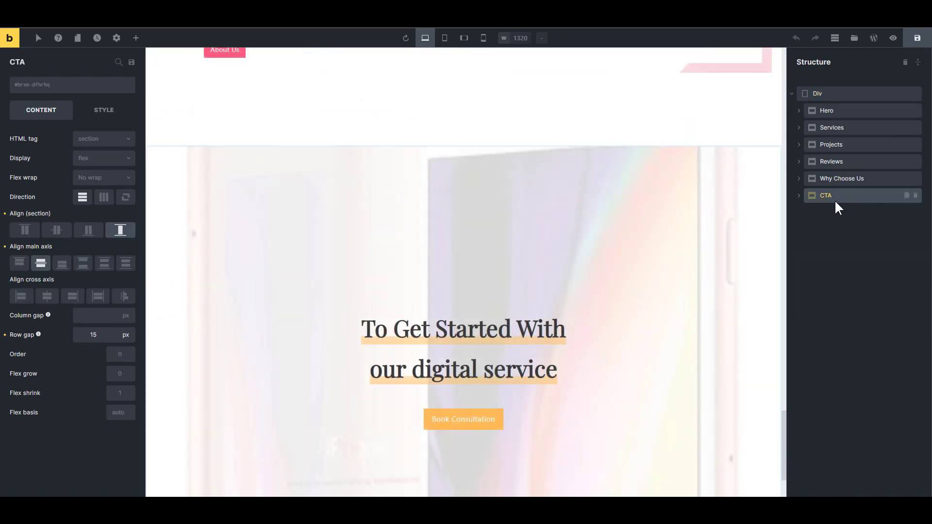
key("ctrl+d")
left_click(918, 38)
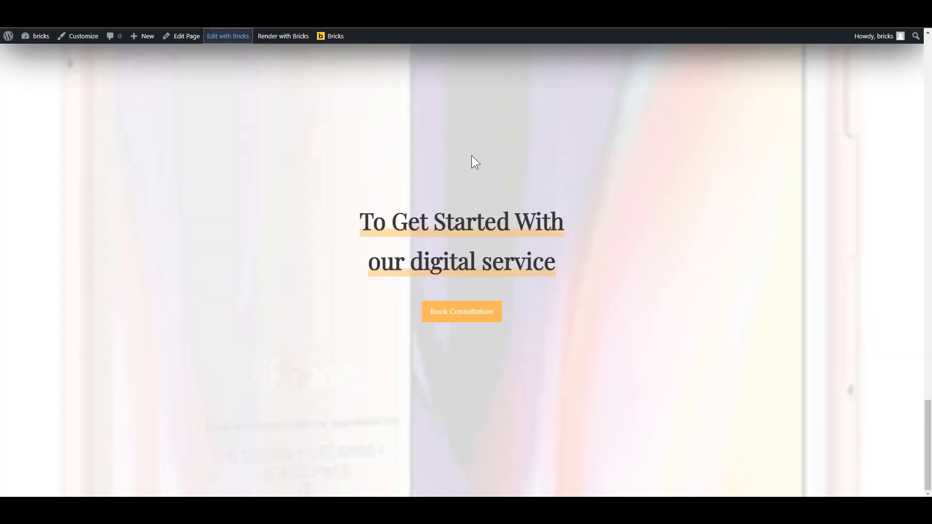
Examine the scroll behaviour of the live demo page's stacked sections, especially around the duplicated CTA section at the end
scroll(471, 156, "up", 2)
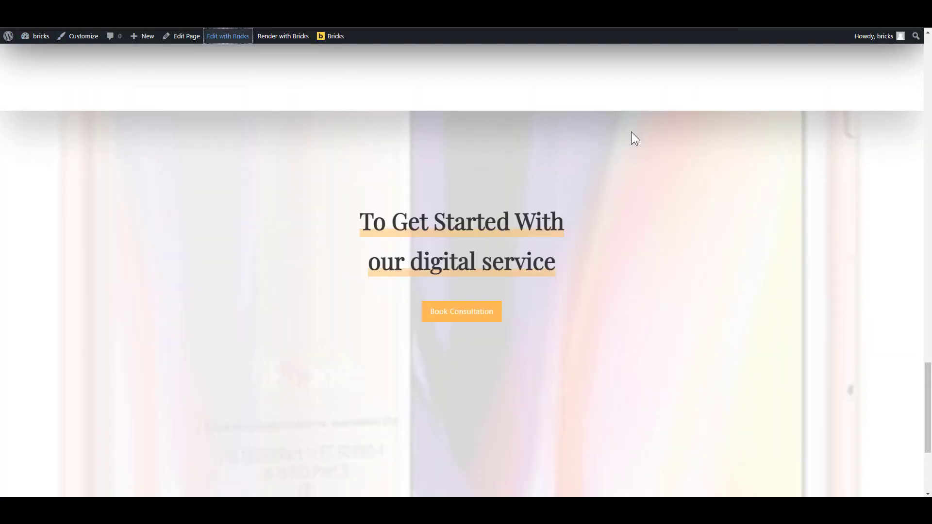
scroll(641, 141, "up", 15)
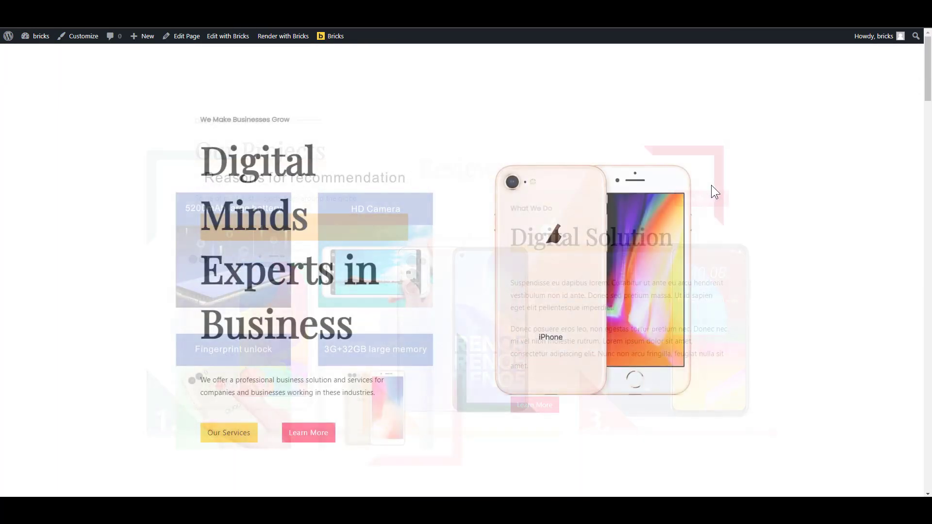
scroll(714, 195, "down", 15)
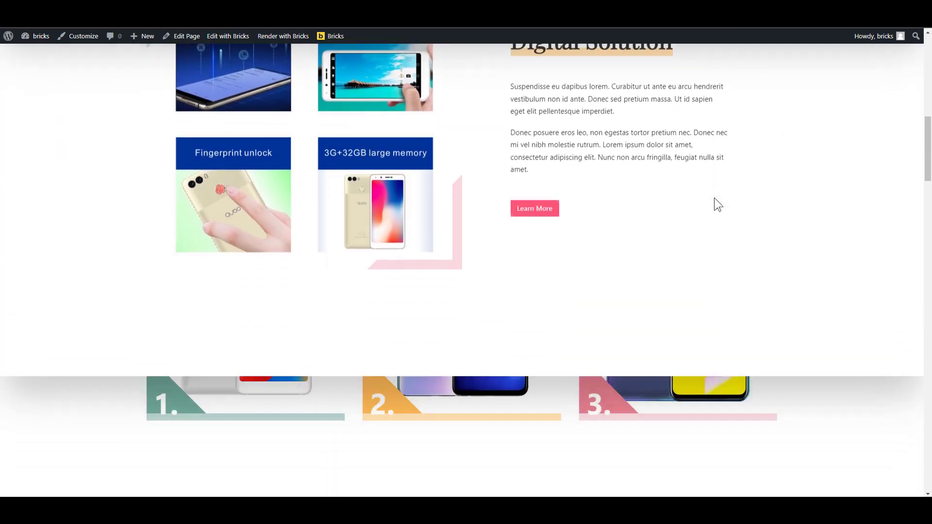
scroll(715, 198, "down", 15)
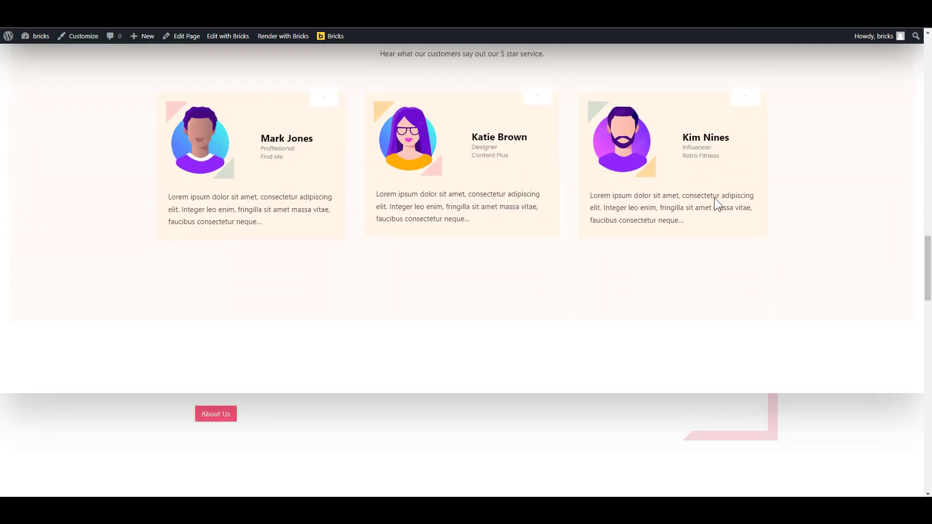
scroll(718, 204, "down", 10)
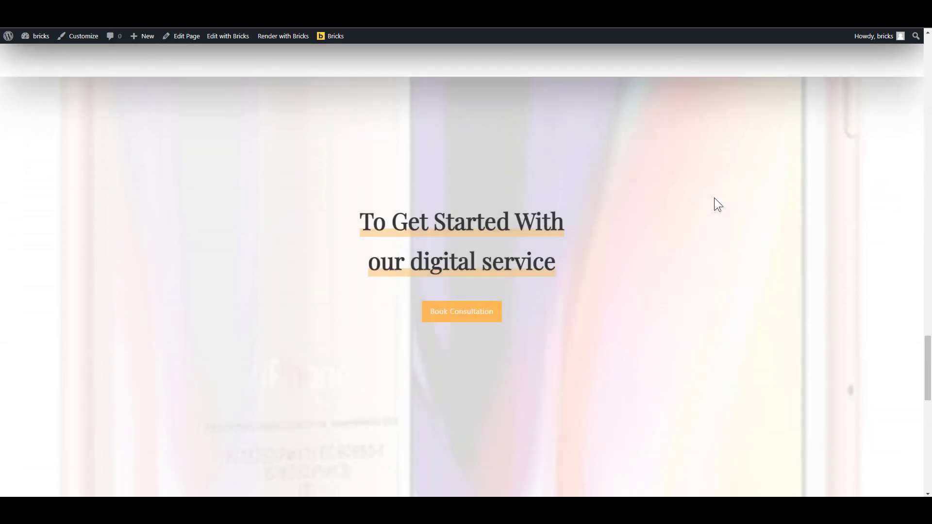
scroll(714, 198, "down", 5)
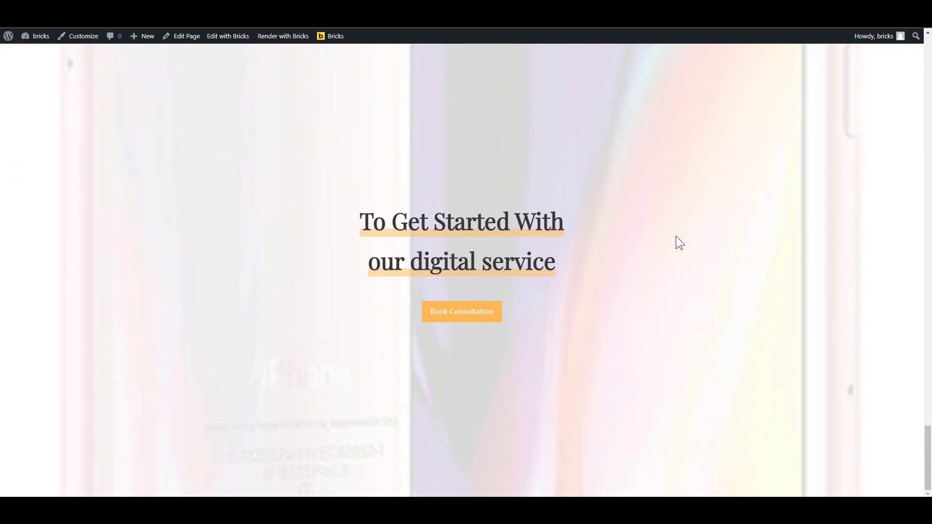
scroll(683, 240, "down", 5)
scroll(684, 240, "down", 4)
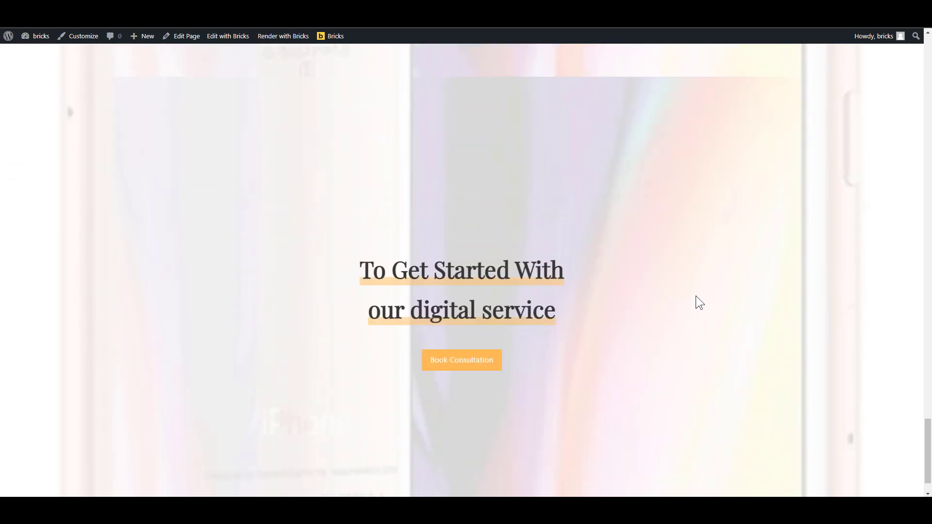
scroll(695, 296, "down", 5)
scroll(696, 289, "up", 8)
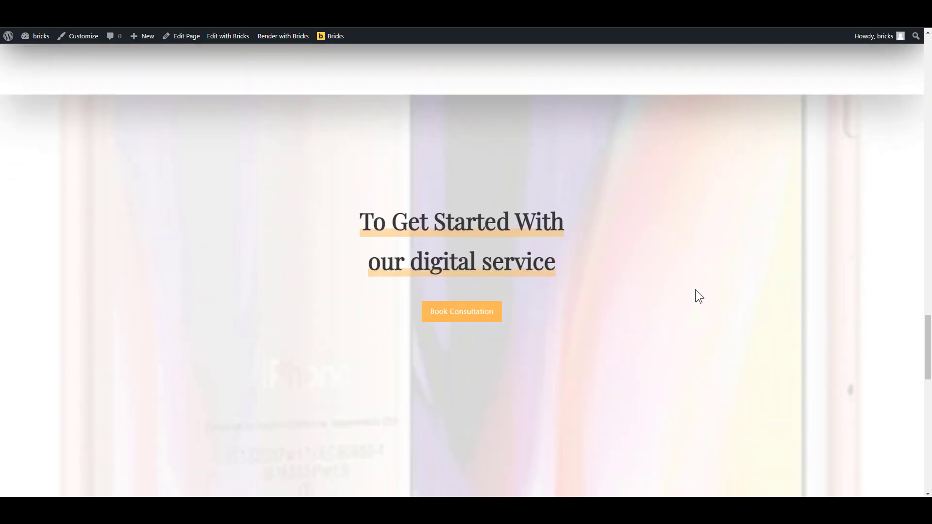
scroll(695, 289, "up", 6)
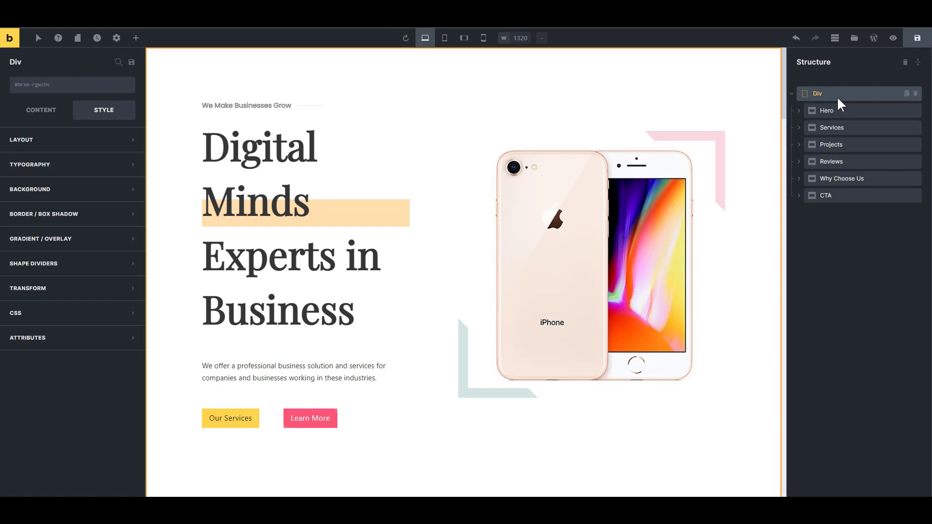
Add a new CSS class named gsap-stacked-trigger to the Div that wraps all sections of the practice page
left_click(64, 90)
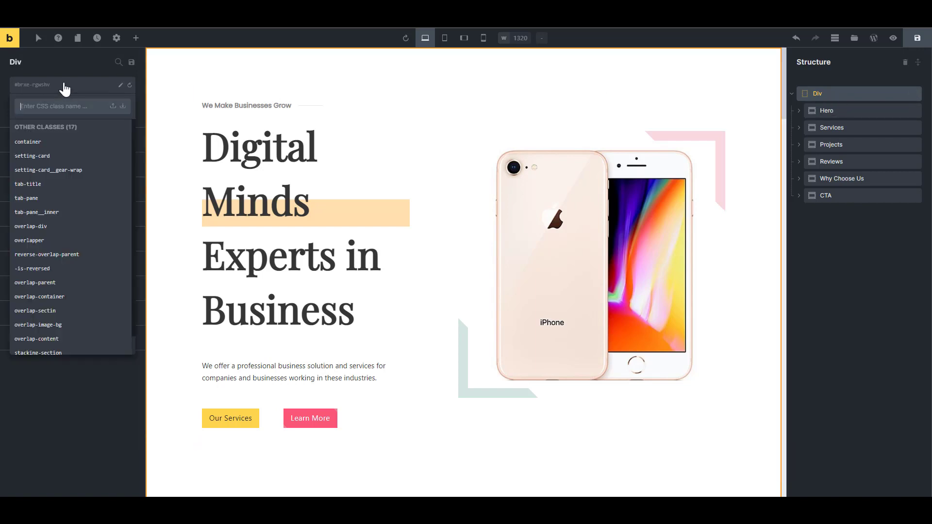
type("gsap")
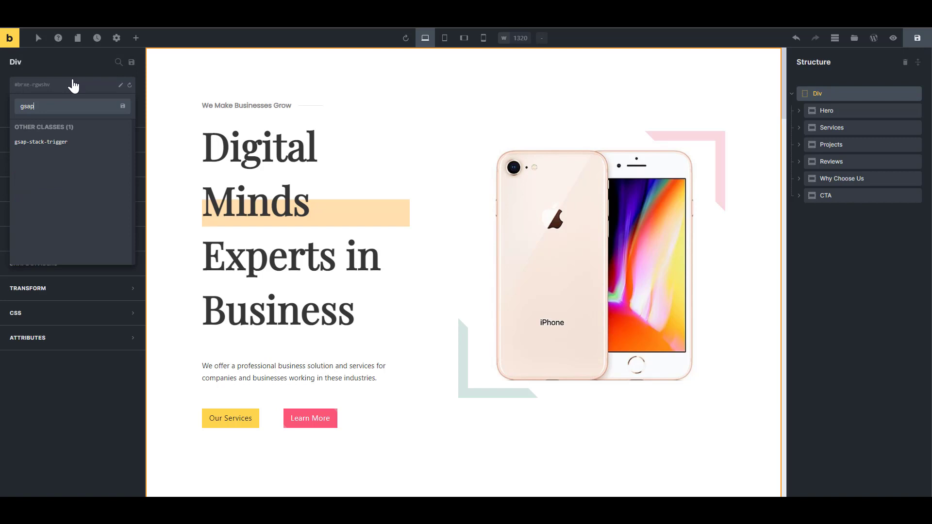
type("-stackin")
key("BackSpace")
key("BackSpace")
type("ed-trigger")
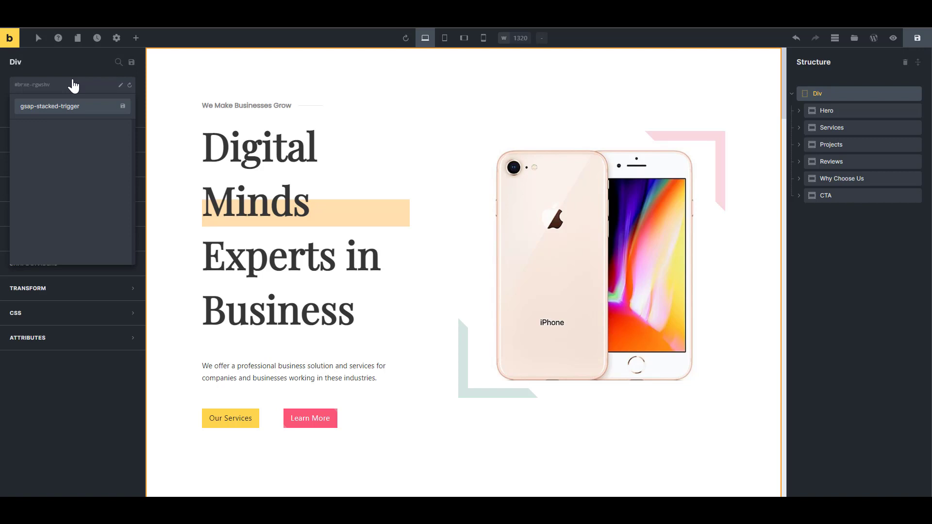
key("Return")
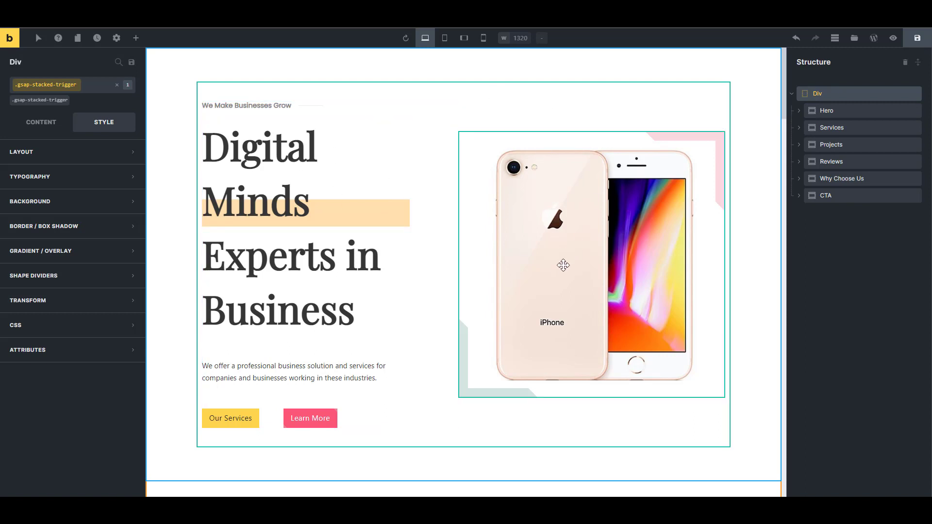
Add a new CSS class named gsap-stacking-pages to the Hero section
left_click(844, 112)
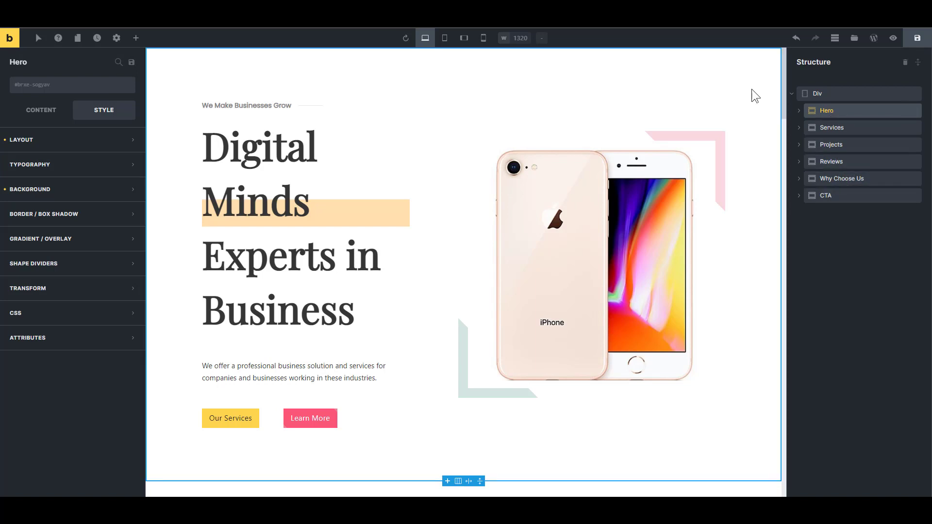
left_click(59, 86)
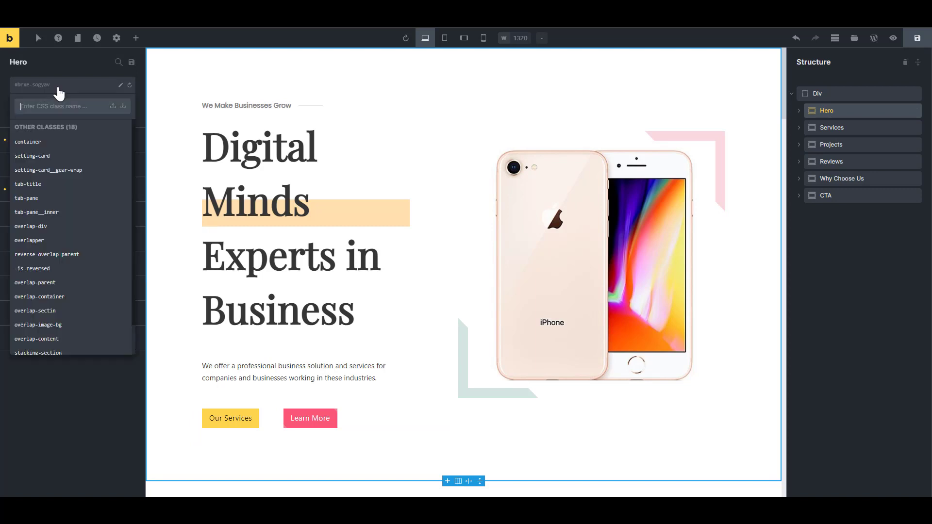
type("gsap")
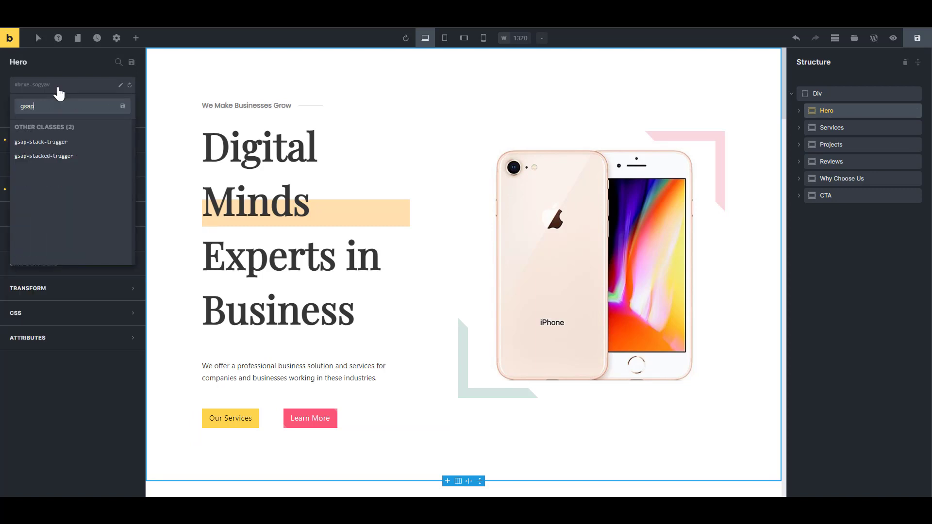
type("-stacking-pages")
key("Return")
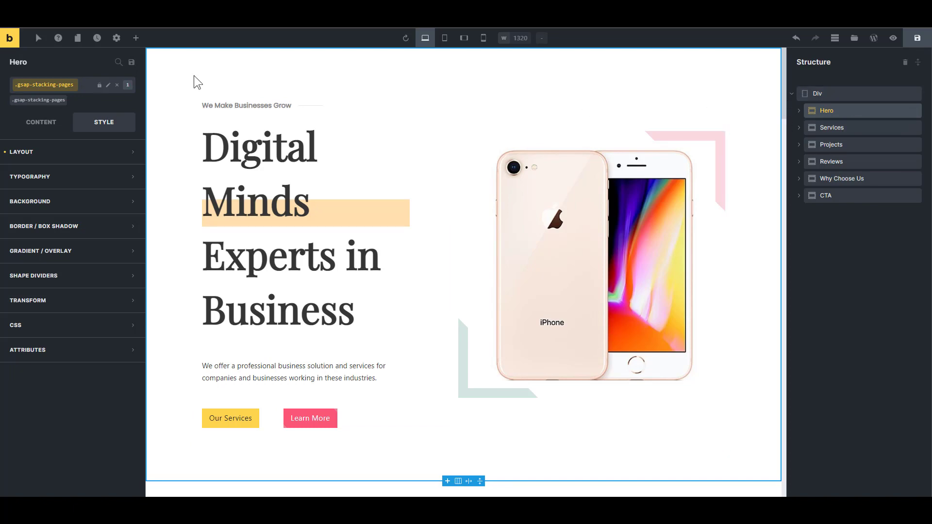
Assign the existing gsap-stacking-pages class to the Services section and the Projects section
left_click(832, 131)
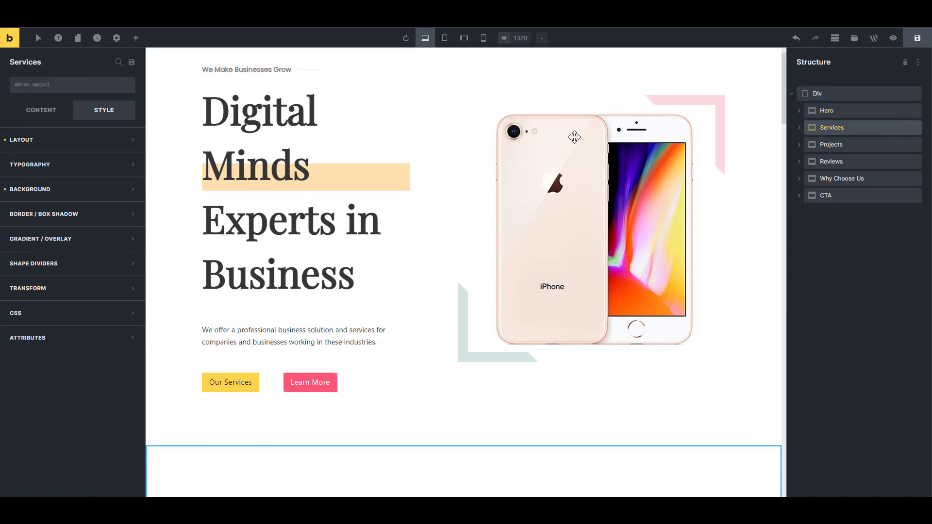
left_click(57, 88)
type("sta")
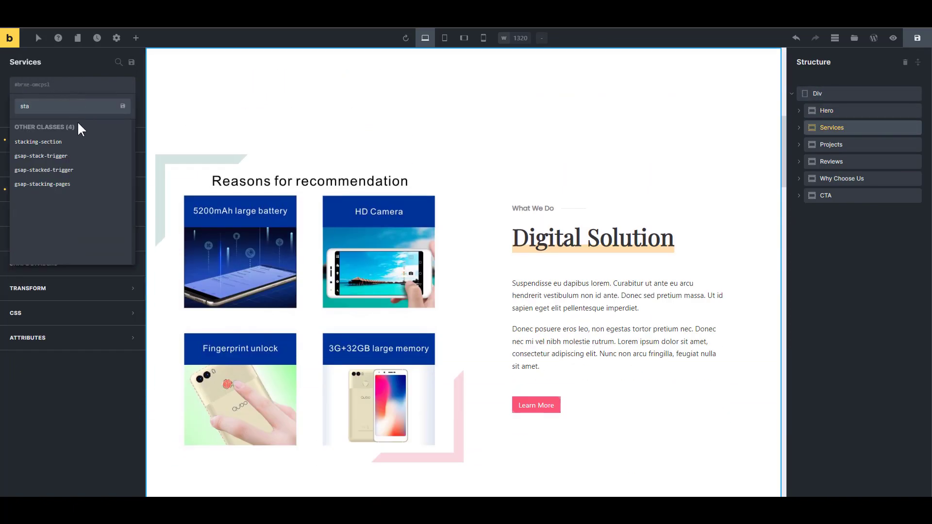
left_click(62, 184)
left_click(828, 145)
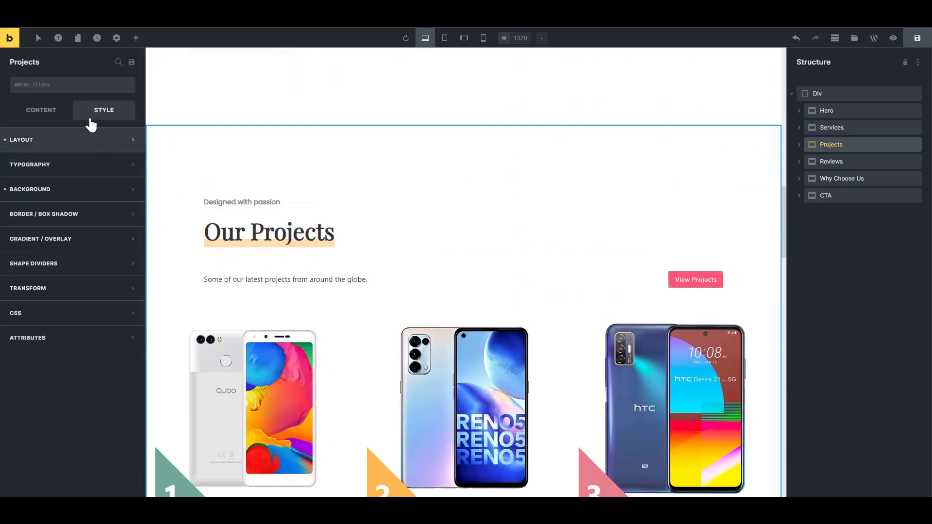
left_click(65, 86)
type("stac")
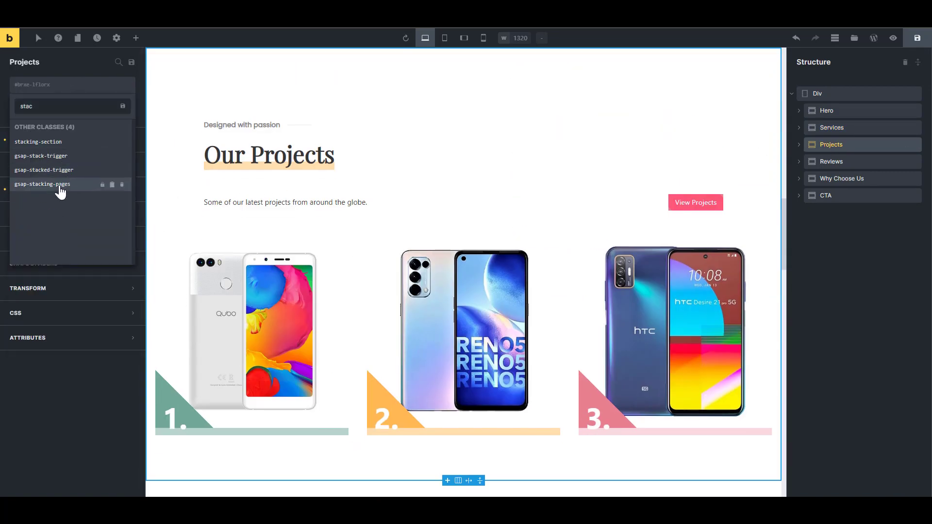
left_click(62, 185)
Assign the existing gsap-stacking-pages class to the Reviews section and the Why Choose Us section
left_click(847, 161)
left_click(56, 92)
type("sta")
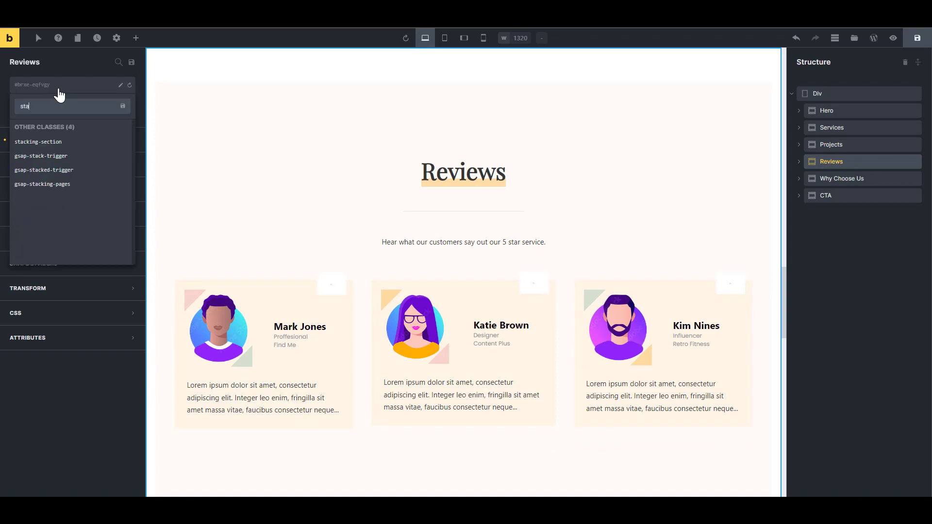
left_click(54, 184)
left_click(835, 179)
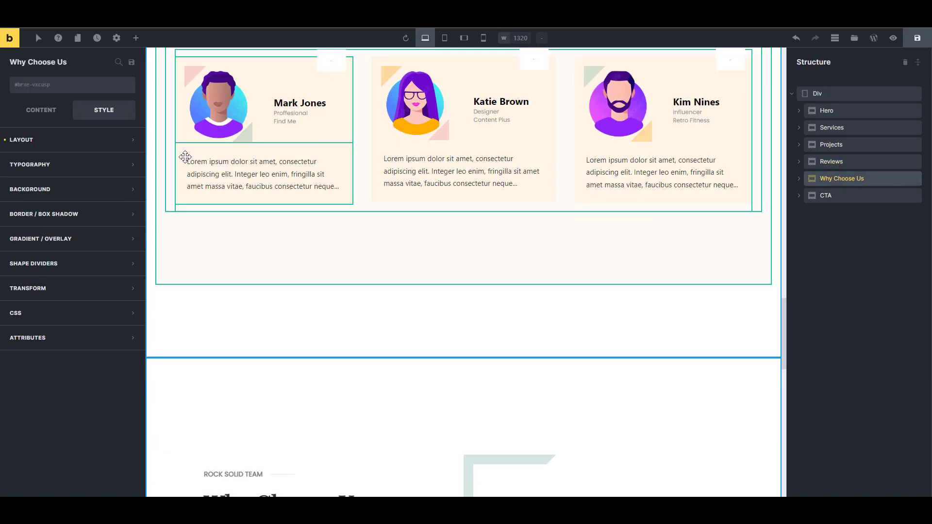
left_click(52, 95)
type("sta")
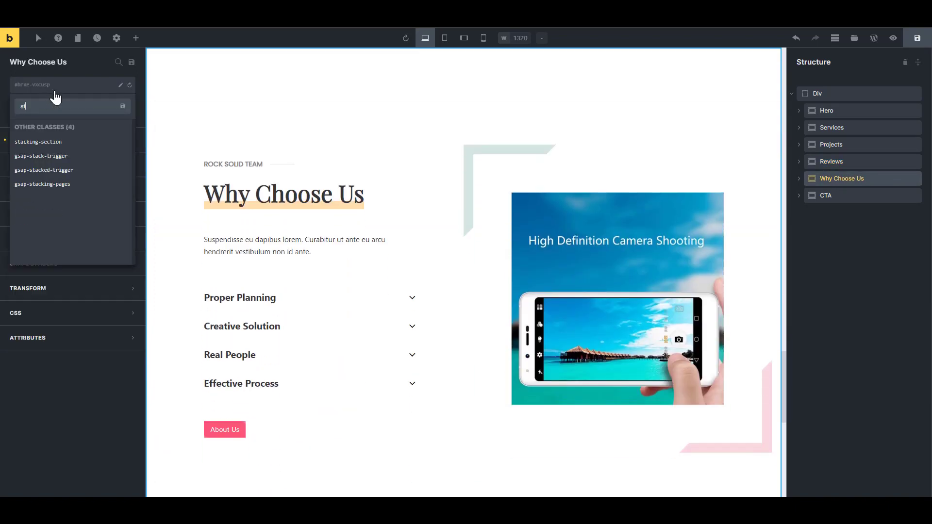
left_click(42, 183)
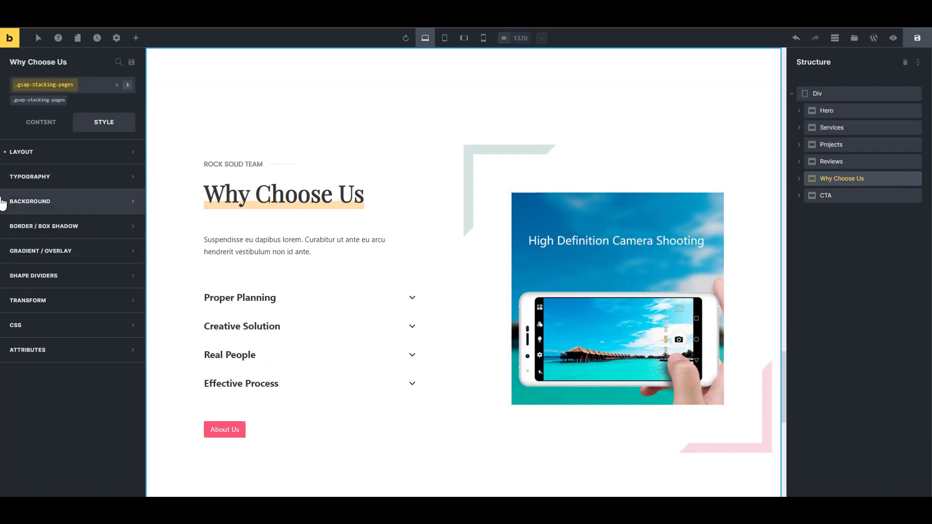
Set the minimum height of the gsap-stacking-pages class to 100 vh from the Why Choose Us section
left_click(71, 156)
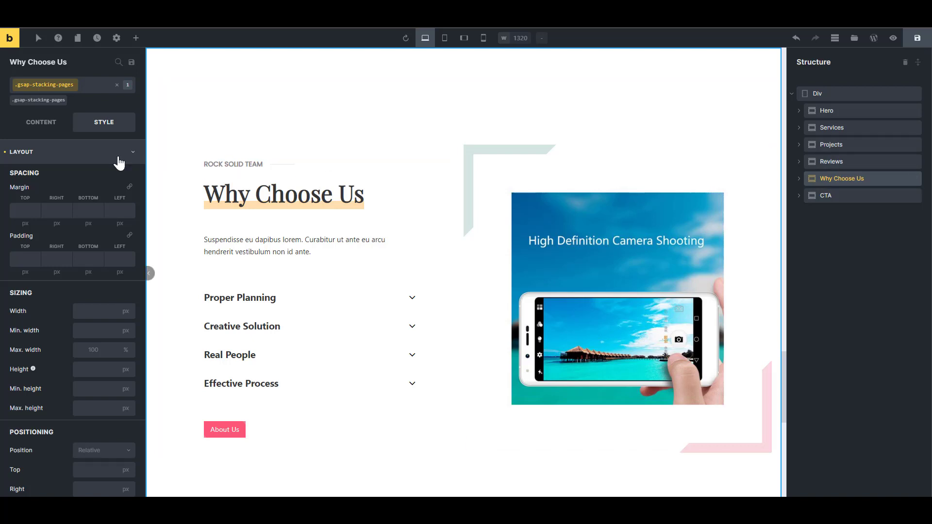
left_click(94, 389)
type("100")
left_click(127, 387)
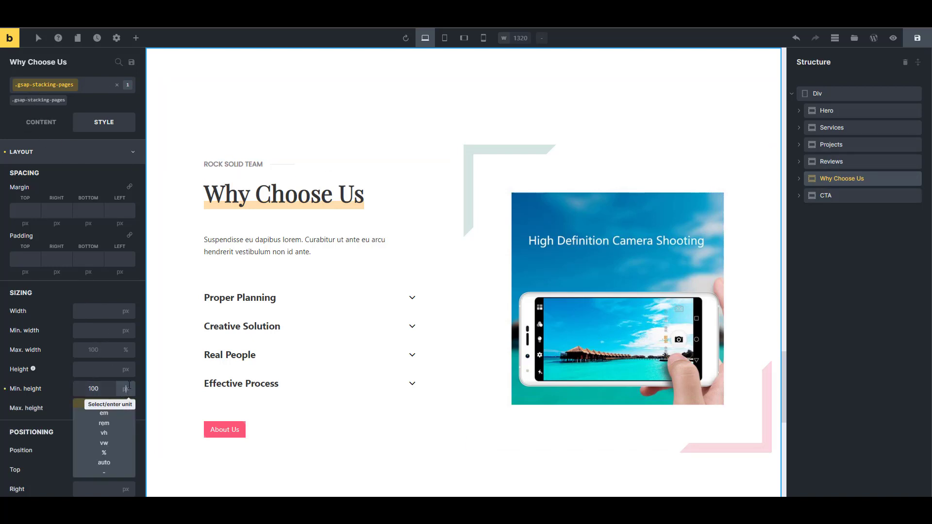
left_click(115, 439)
Set the minimum height of the wrapper Div's gsap-stacked-trigger class to 100 vh
left_click(825, 98)
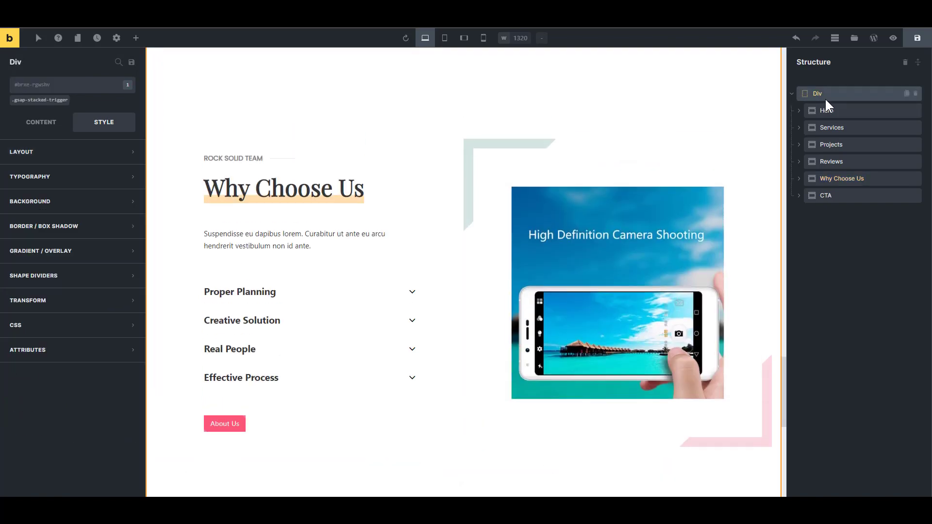
left_click(38, 103)
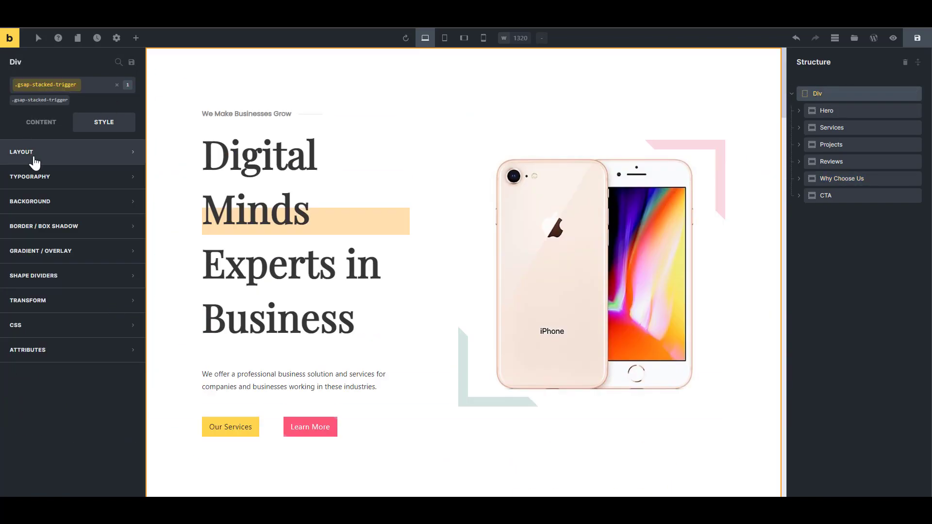
left_click(49, 160)
left_click(97, 388)
type("100")
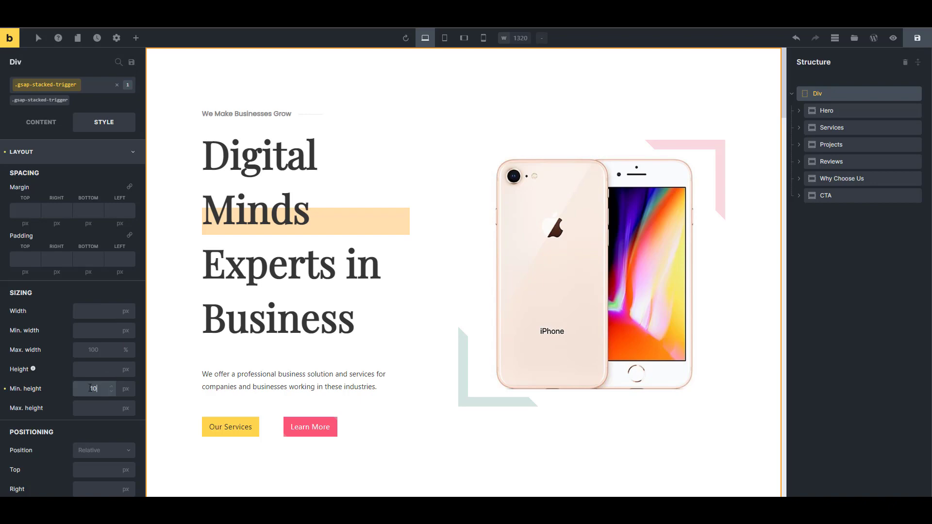
left_click(126, 388)
left_click(115, 438)
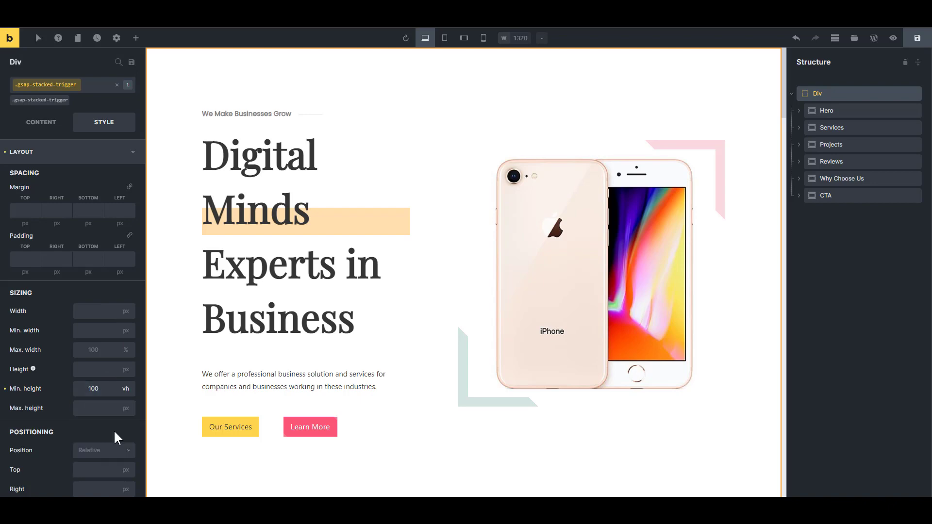
Check the sizing in the CTA section's own layout settings
left_click(840, 194)
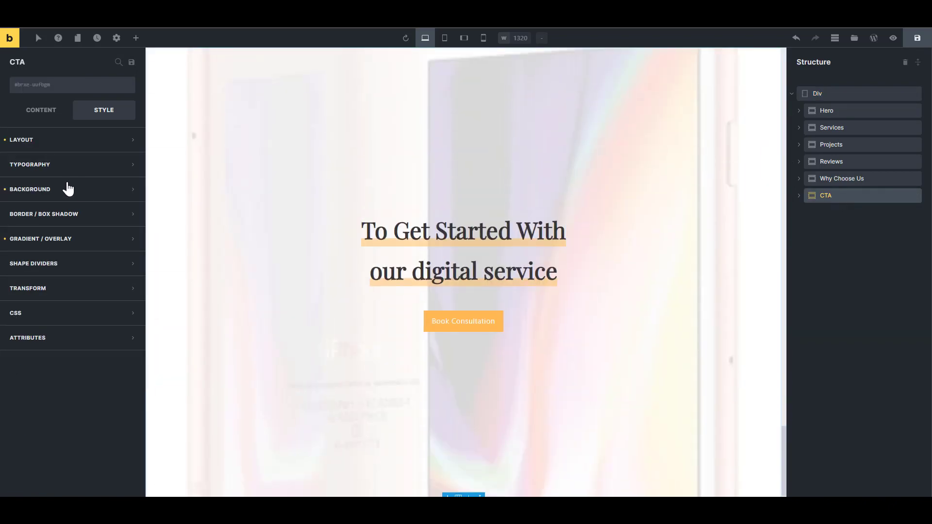
left_click(42, 141)
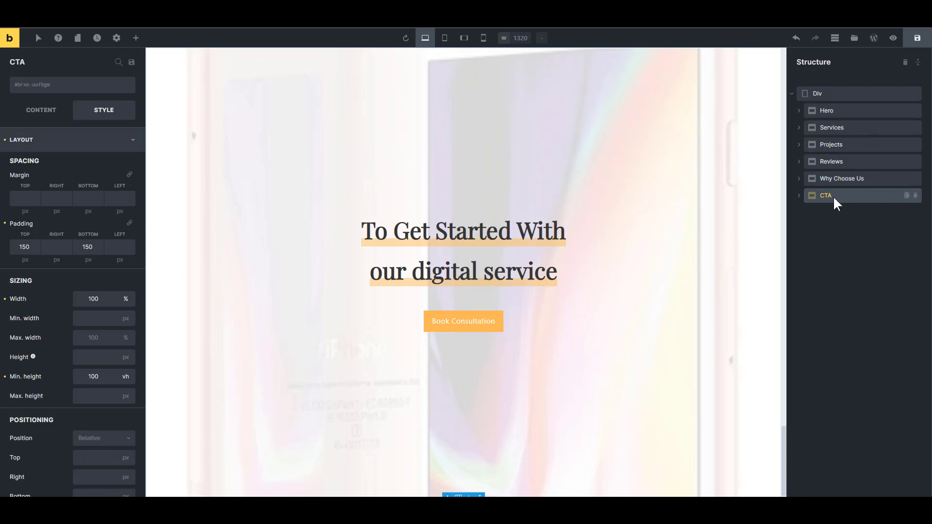
Give the gsap-stacking-pages class on the Hero section a Fixed position with a top offset of 0
left_click(829, 111)
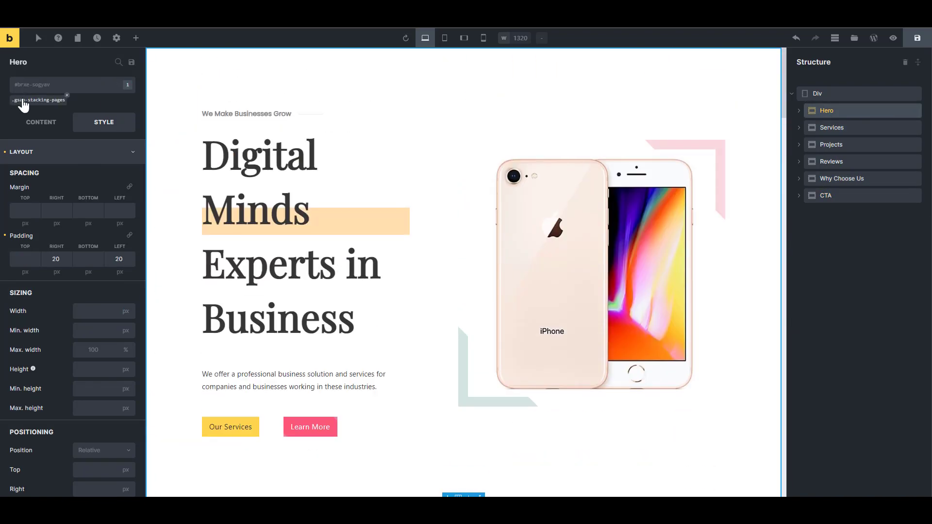
left_click(23, 103)
left_click(78, 152)
scroll(104, 275, "down", 5)
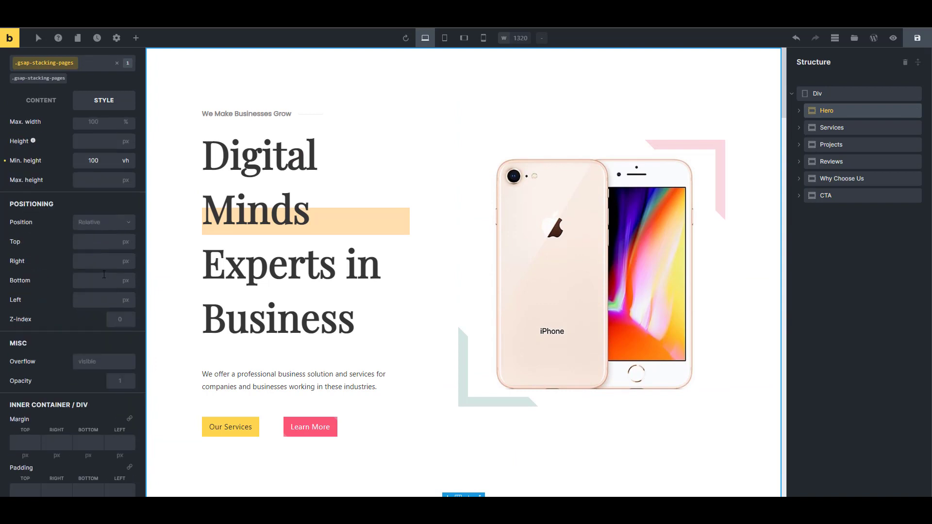
scroll(104, 274, "down", 1)
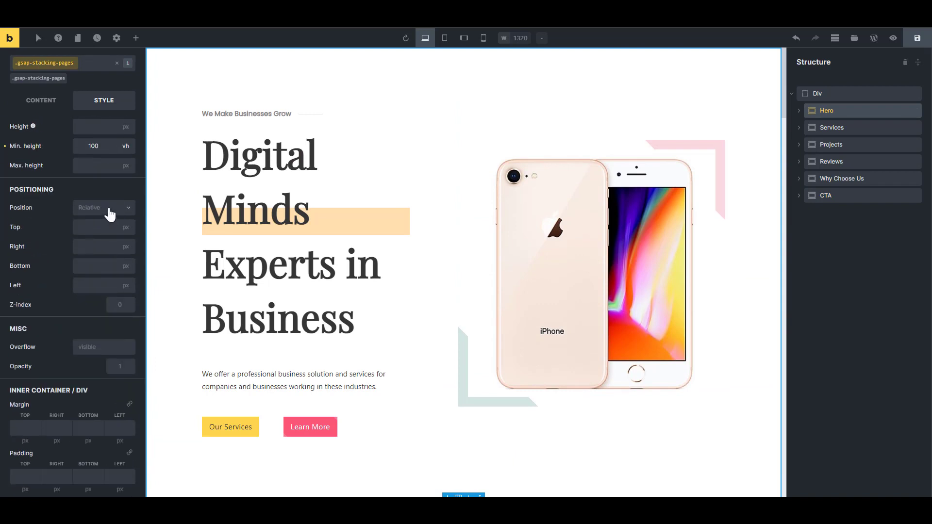
left_click(109, 214)
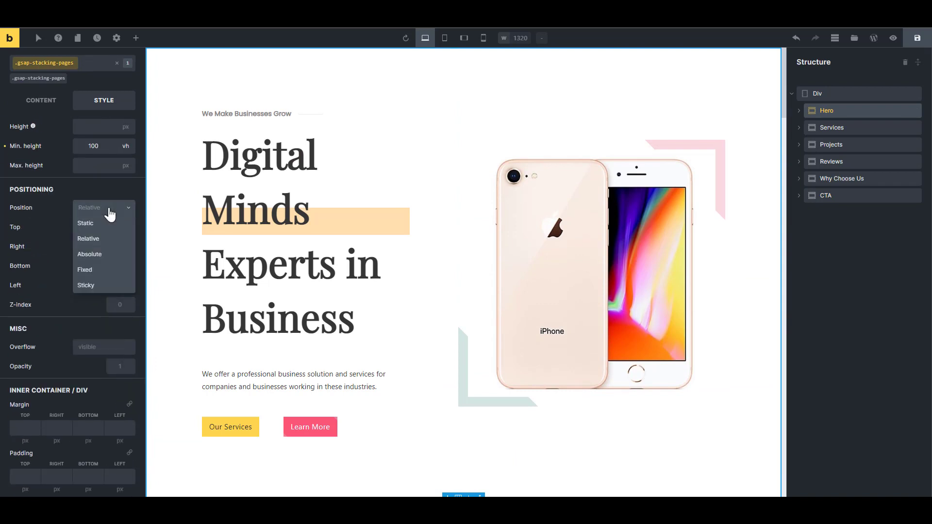
left_click(95, 270)
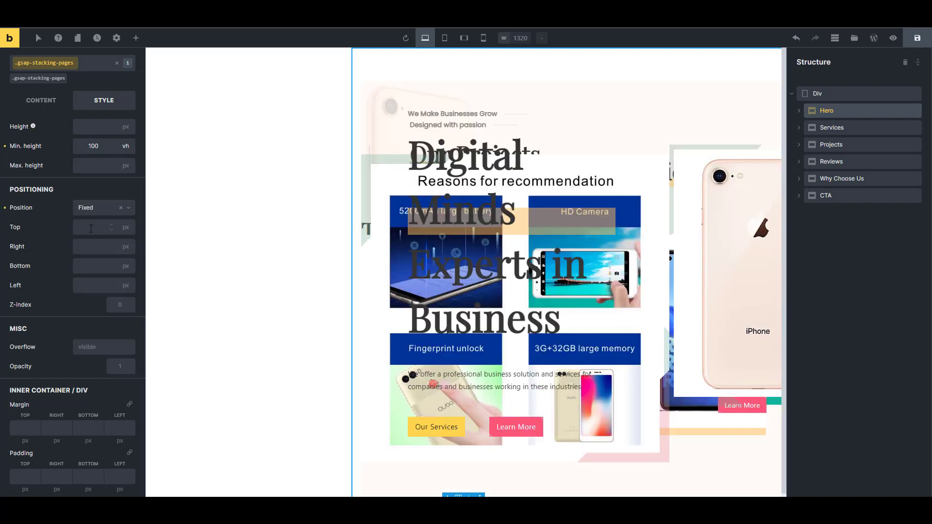
left_click(91, 228)
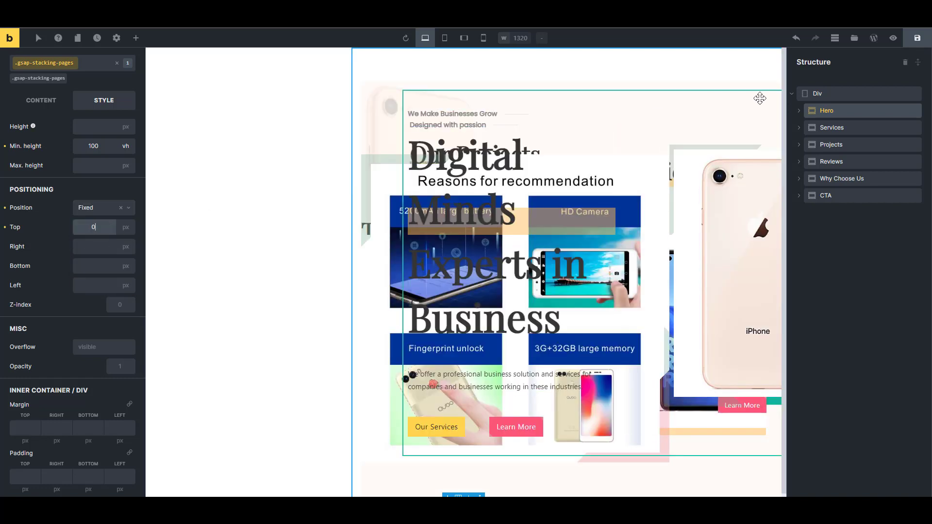
Set the width of the wrapper Div's gsap-stacked-trigger class to 100 %
left_click(824, 92)
left_click(78, 153)
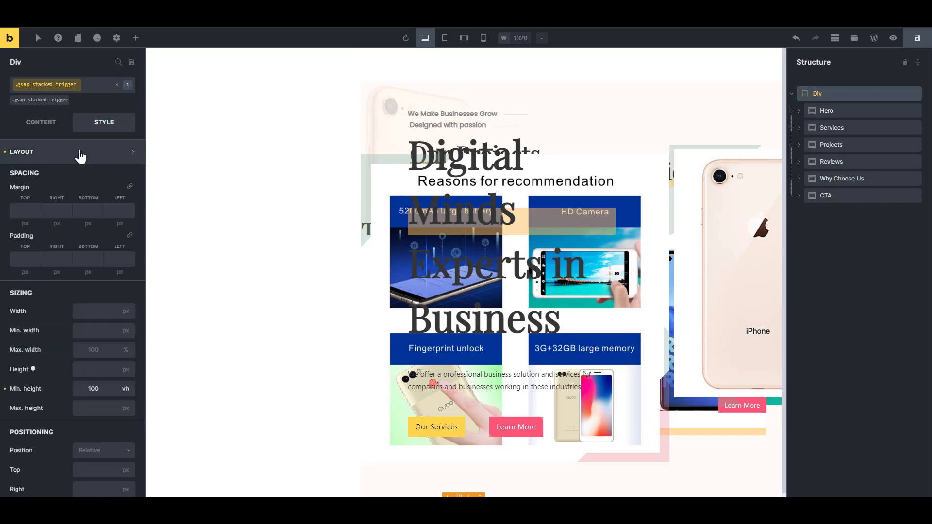
left_click(91, 311)
type("100")
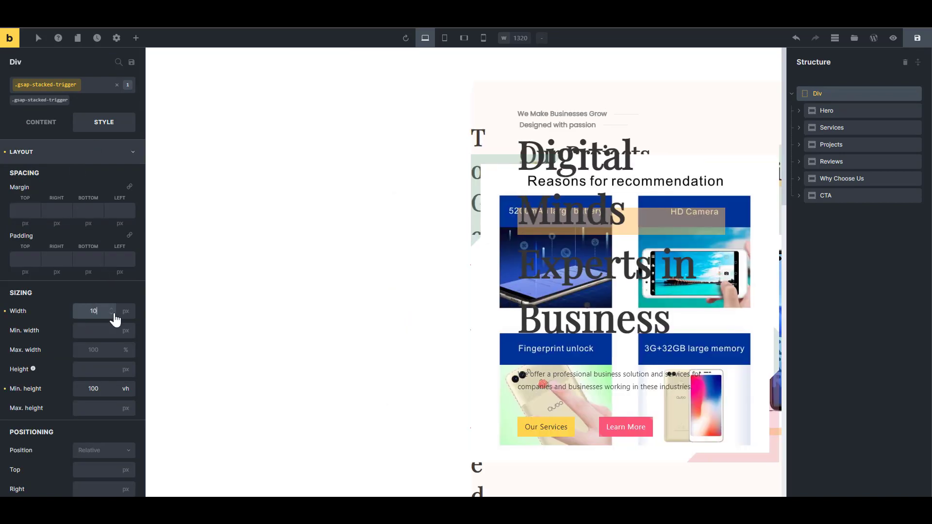
left_click(124, 312)
left_click(104, 375)
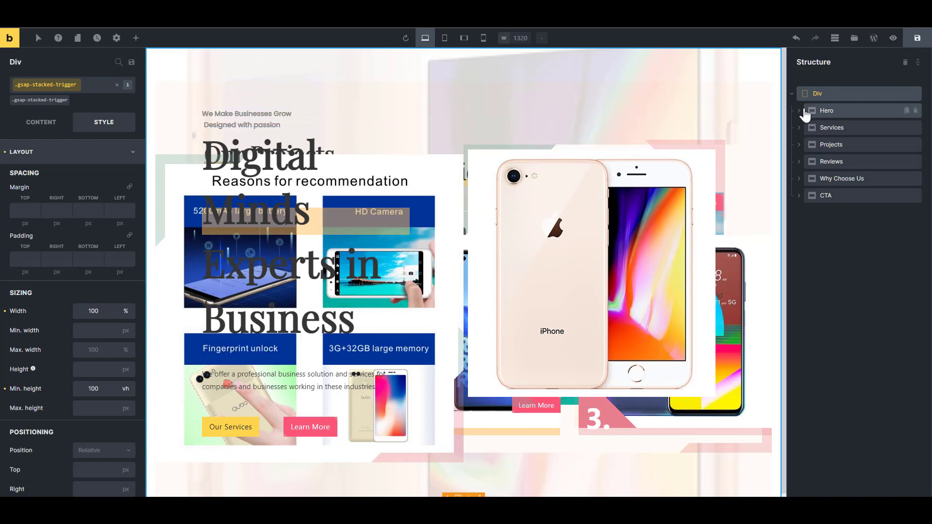
Set the background color of the gsap-stacking-pages class to white (#ffffff) from the Hero section
left_click(829, 112)
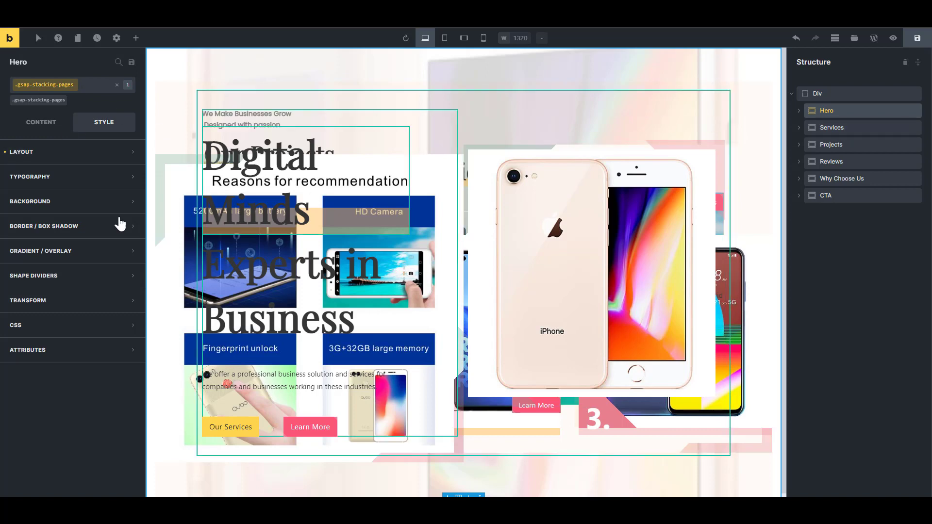
left_click(48, 203)
left_click(128, 224)
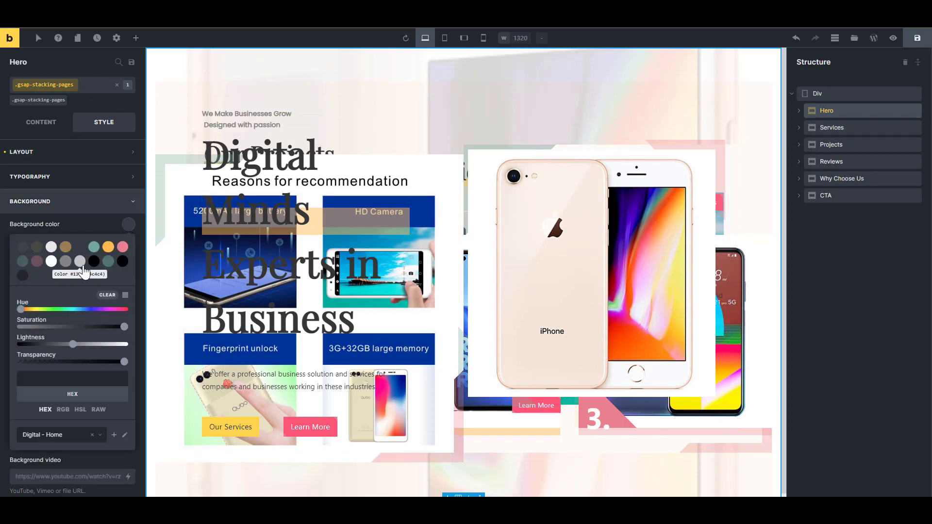
left_click(51, 261)
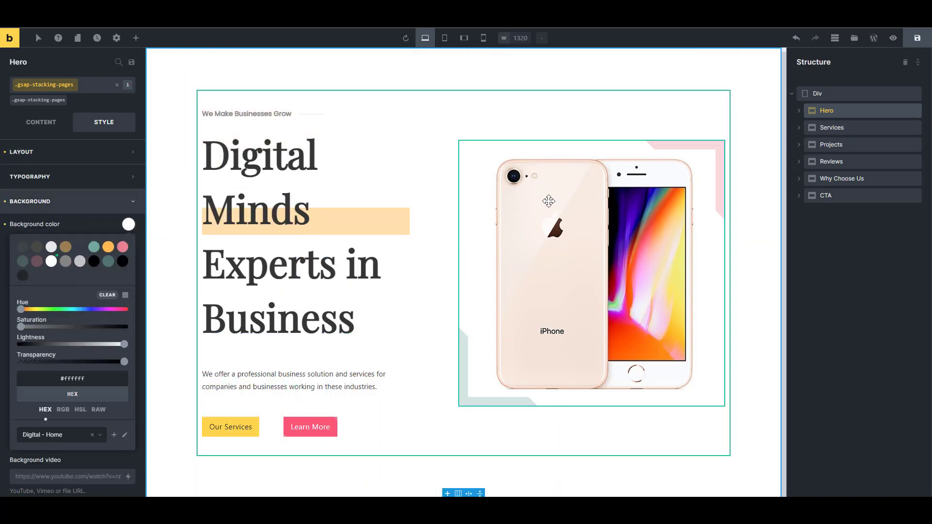
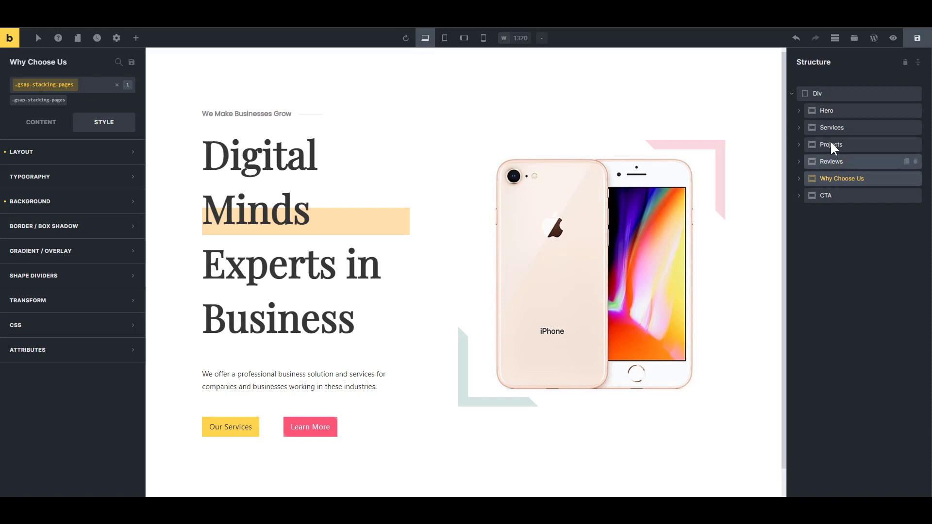
Examine the CTA section's sizing and positioning, and compare its layout and class assignment with those of the other sections
left_click(826, 195)
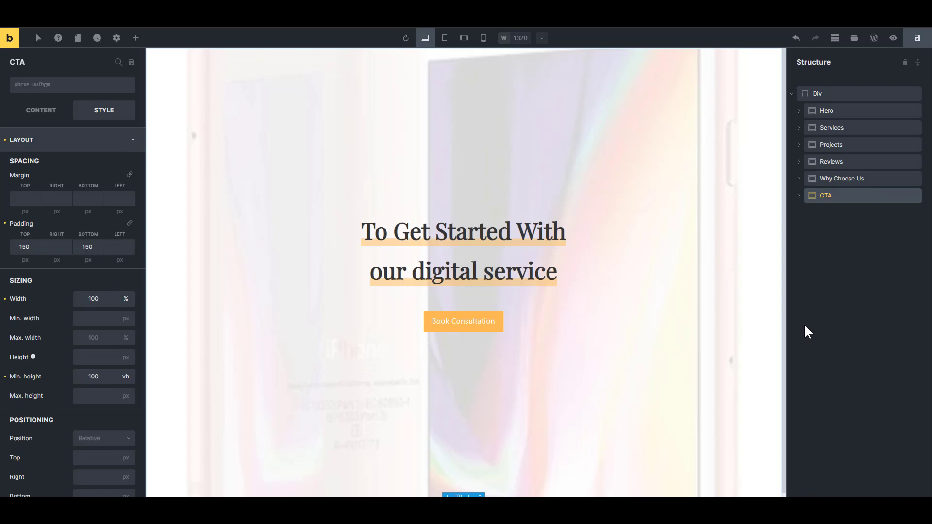
scroll(68, 429, "down", 2)
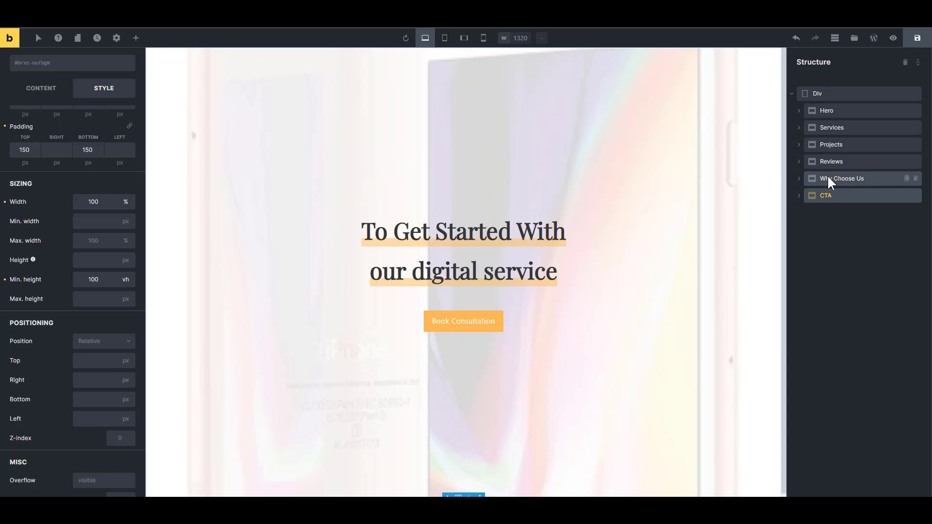
left_click(831, 110)
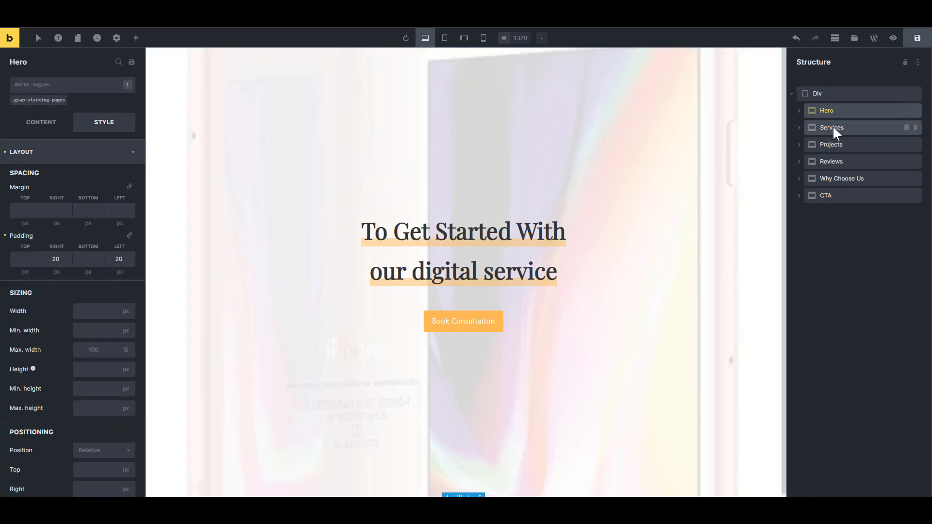
left_click(832, 126)
left_click(833, 142)
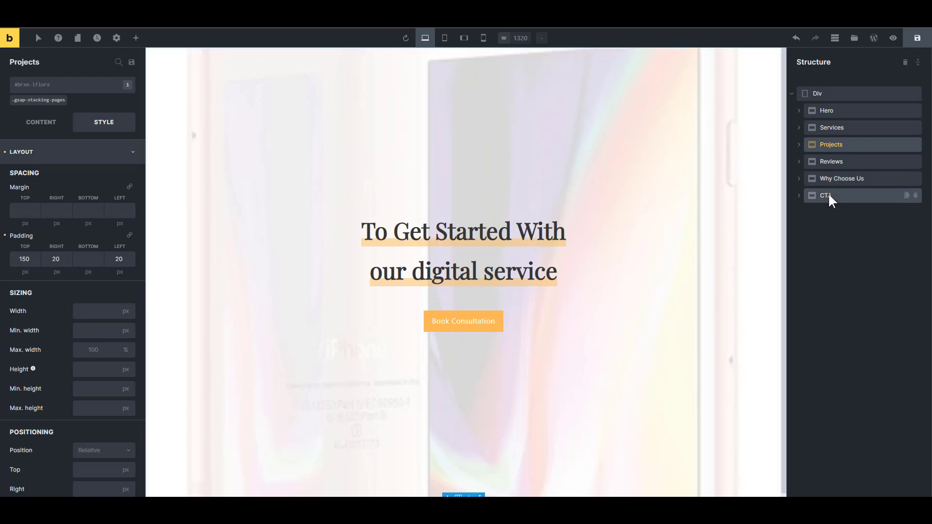
left_click(828, 194)
left_click(832, 179)
left_click(832, 145)
left_click(832, 127)
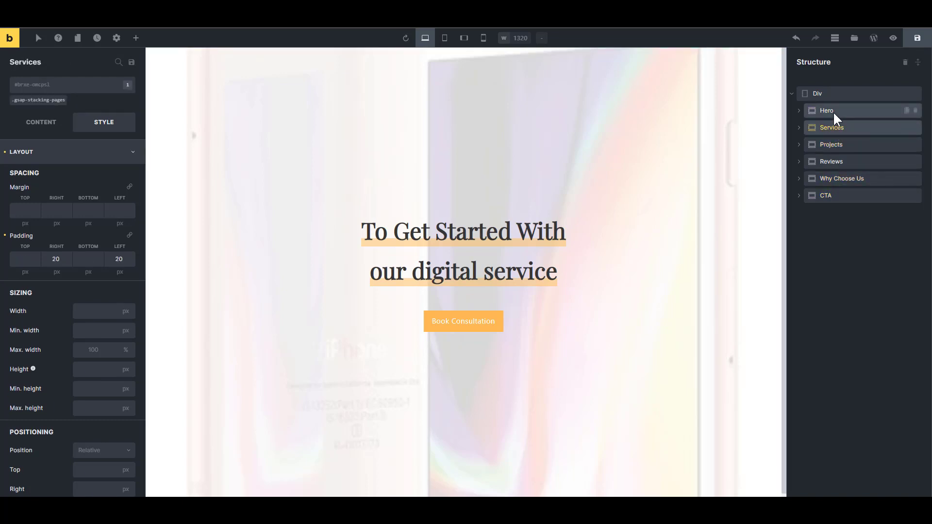
left_click(833, 111)
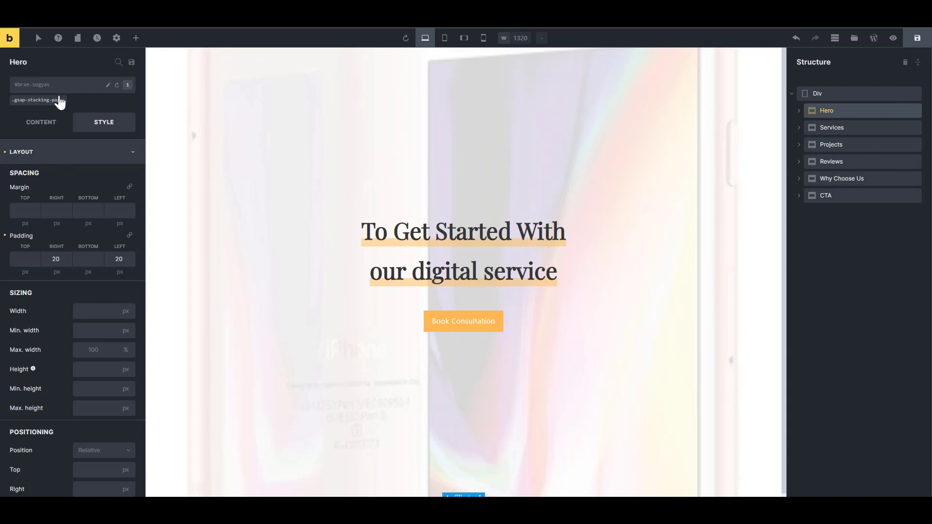
Set the z-index of the Hero section to 7
scroll(73, 216, "down", 3)
scroll(92, 282, "down", 2)
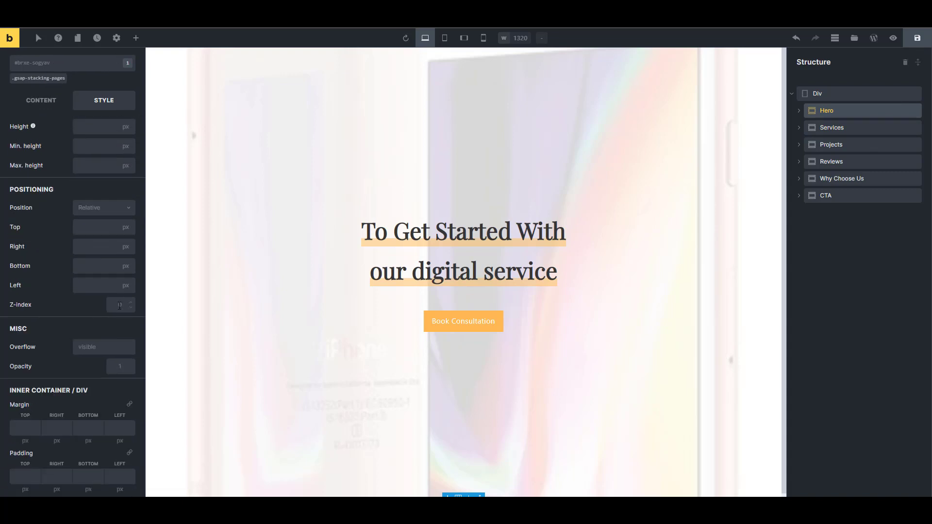
left_click(120, 306)
type("7")
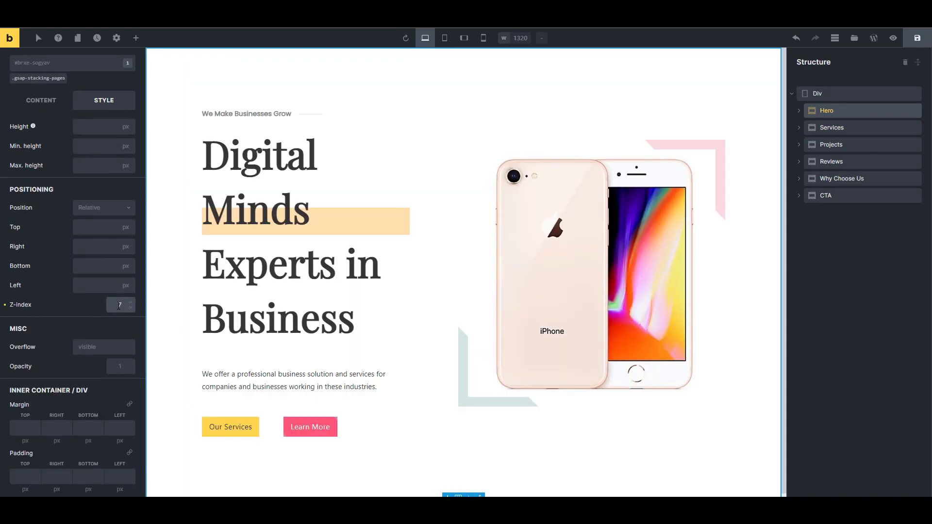
Set the z-index of the Services section to 6
left_click(841, 129)
scroll(106, 330, "down", 4)
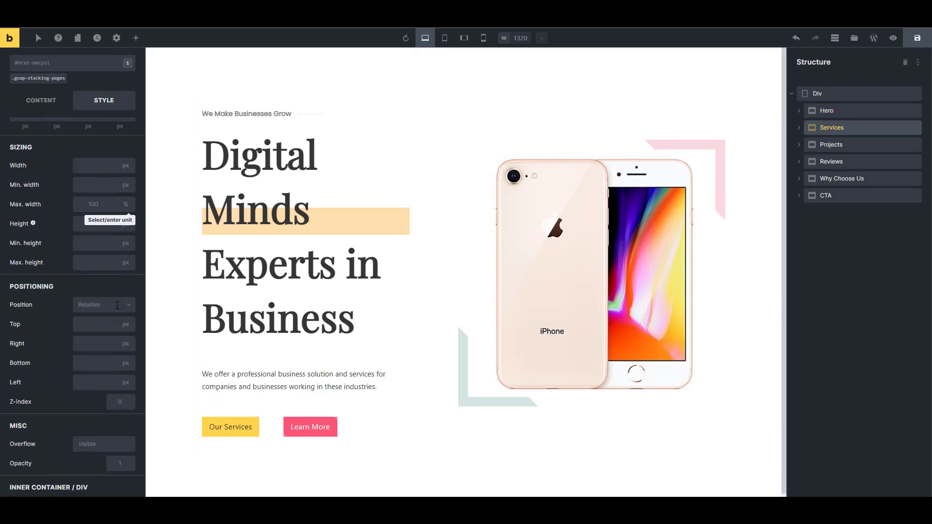
scroll(107, 330, "down", 2)
left_click(113, 306)
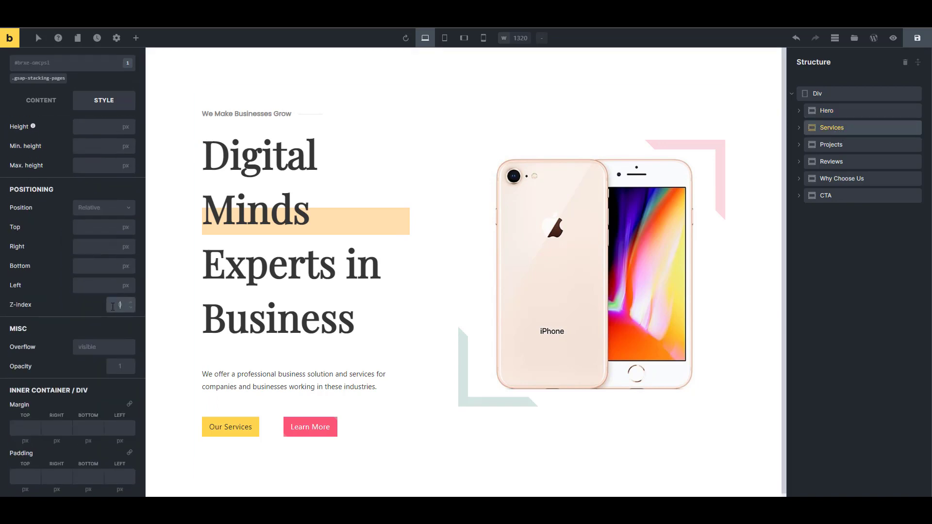
Set the z-index of the Projects section to 5
left_click(829, 145)
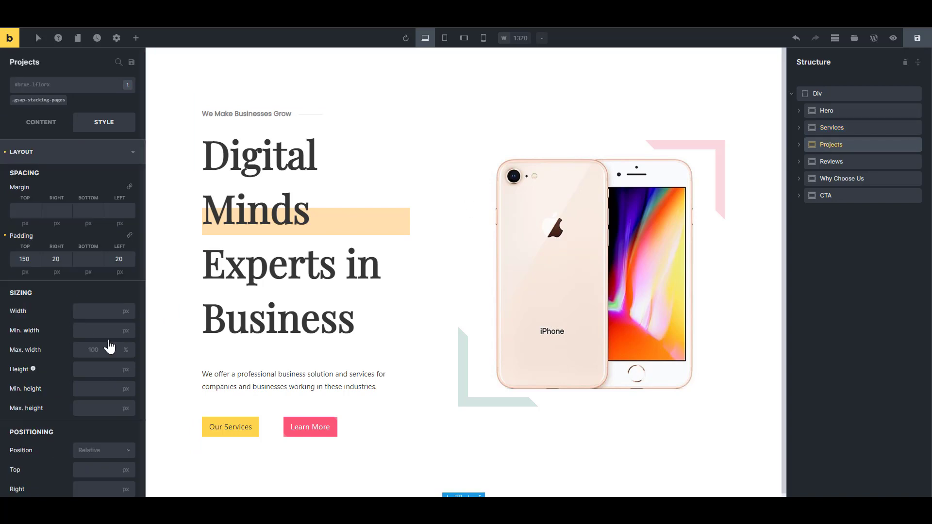
scroll(108, 343, "down", 4)
left_click(115, 354)
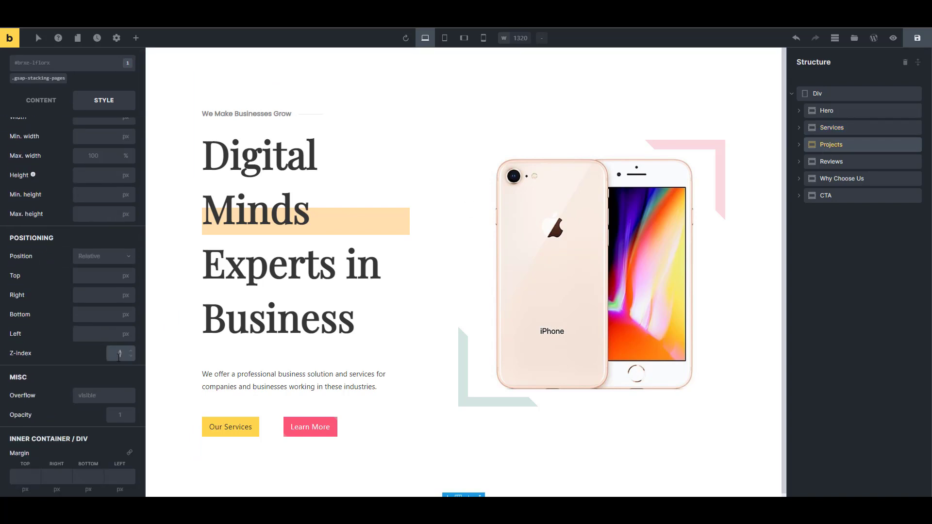
type("5")
Set the z-index of the Reviews section to 4 and of the Why Choose Us section to 3
left_click(808, 161)
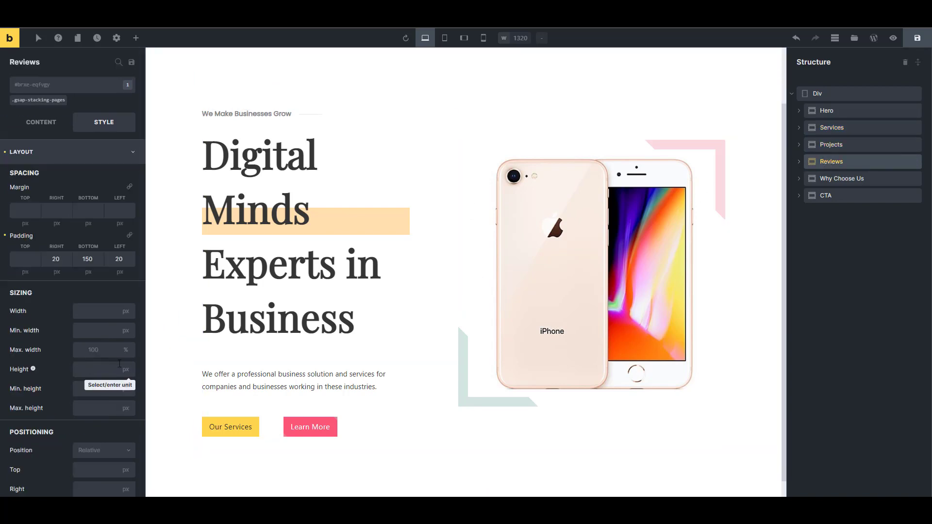
left_click(830, 179)
scroll(121, 340, "down", 5)
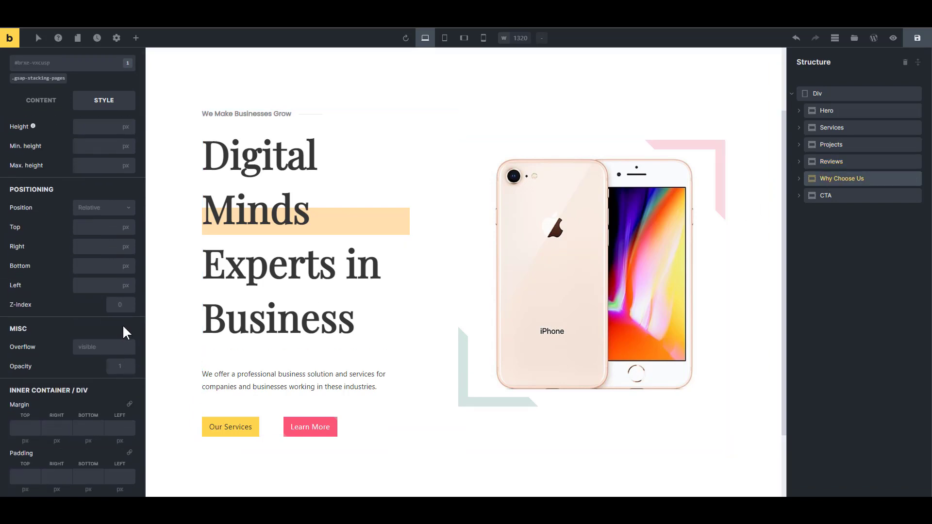
Set the z-index of the CTA section to 2
left_click(825, 195)
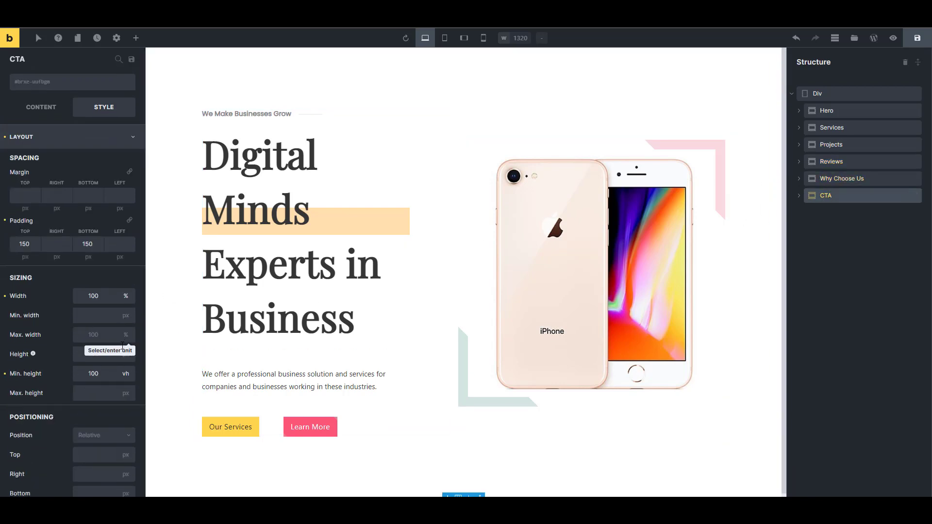
scroll(121, 346, "down", 6)
left_click(120, 195)
type("2")
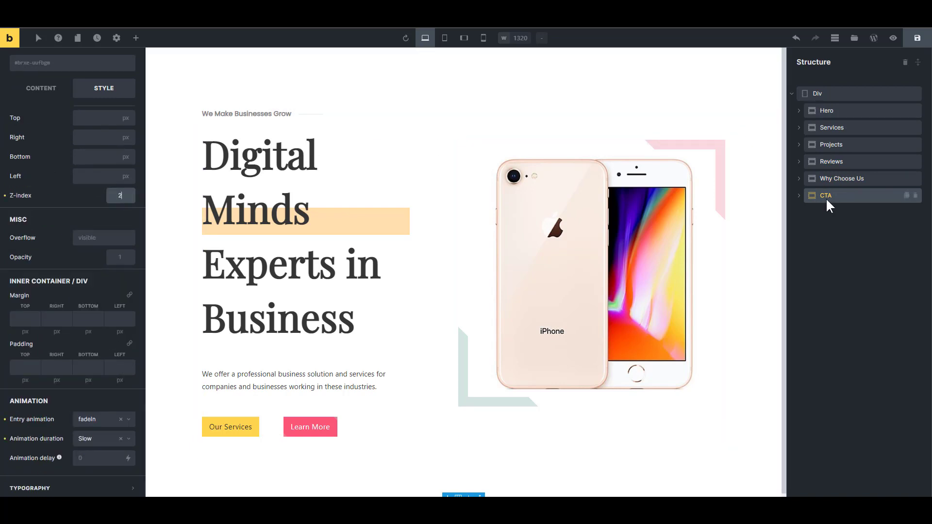
Check the z-index of each section in reverse order, from Why Choose Us up to Hero
left_click(829, 179)
scroll(37, 327, "down", 5)
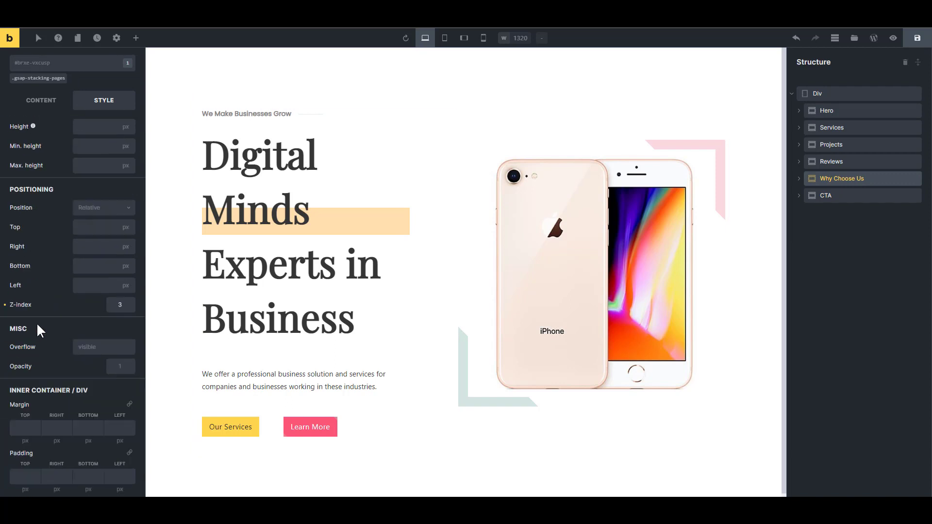
left_click(835, 161)
scroll(98, 359, "down", 5)
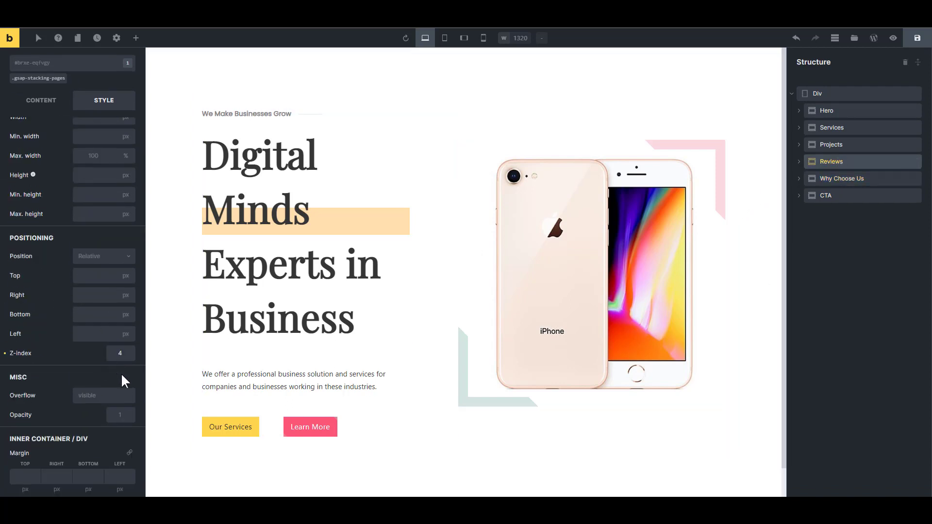
left_click(835, 145)
scroll(101, 412, "down", 5)
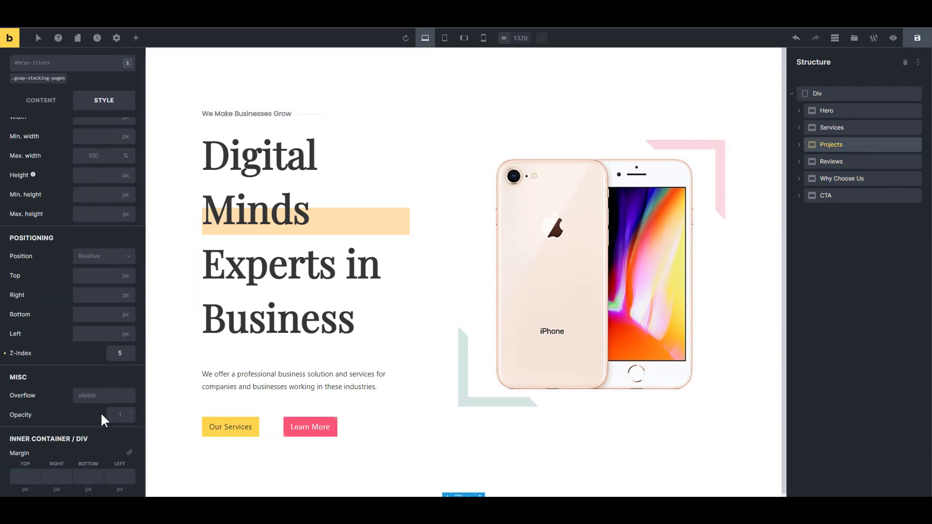
left_click(834, 129)
scroll(116, 378, "down", 5)
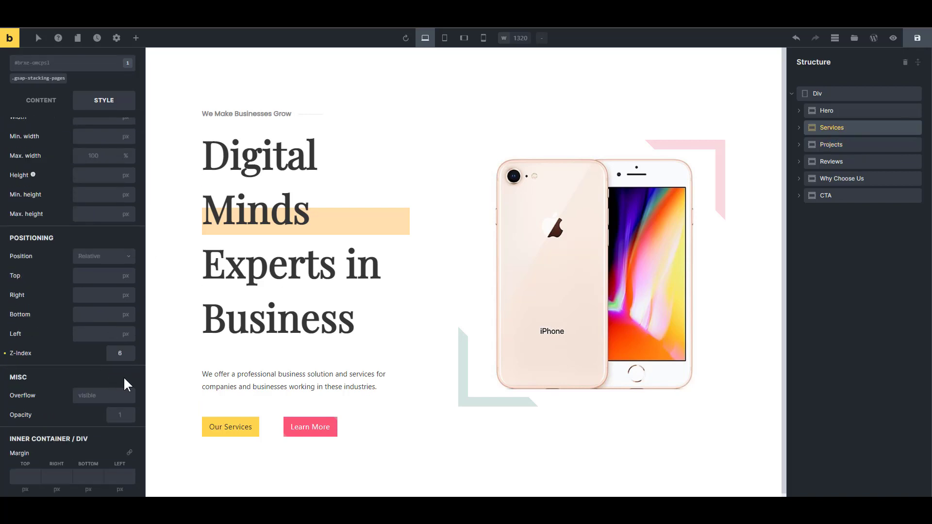
left_click(835, 110)
scroll(128, 392, "down", 5)
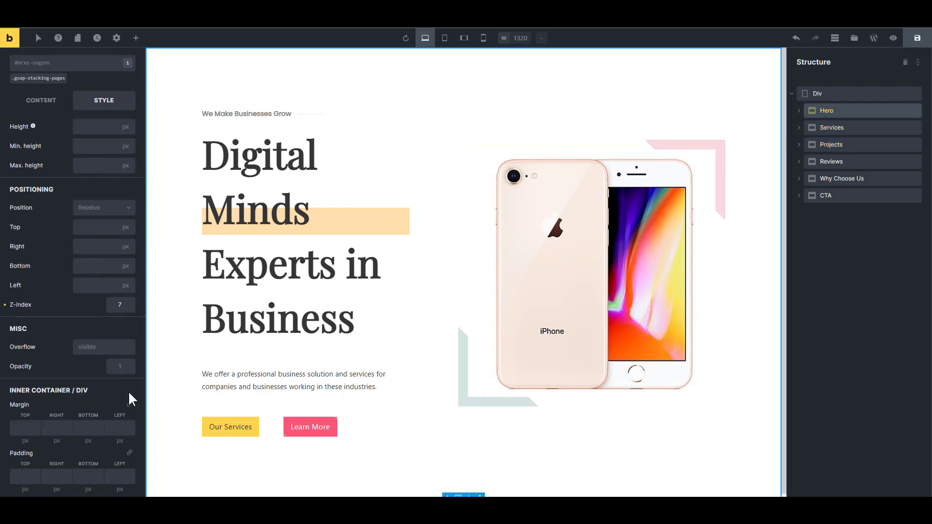
Save the page in the builder and check how the stacked sections display on the live page
left_click(917, 38)
key("ctrl+Tab")
scroll(603, 160, "down", 2)
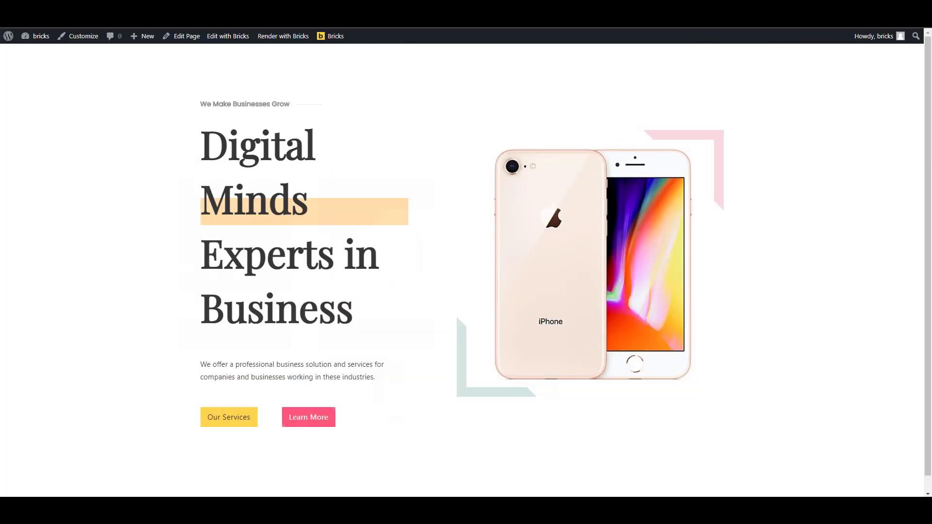
key("ctrl+Tab")
key("ctrl+Tab")
key("ctrl+Tab")
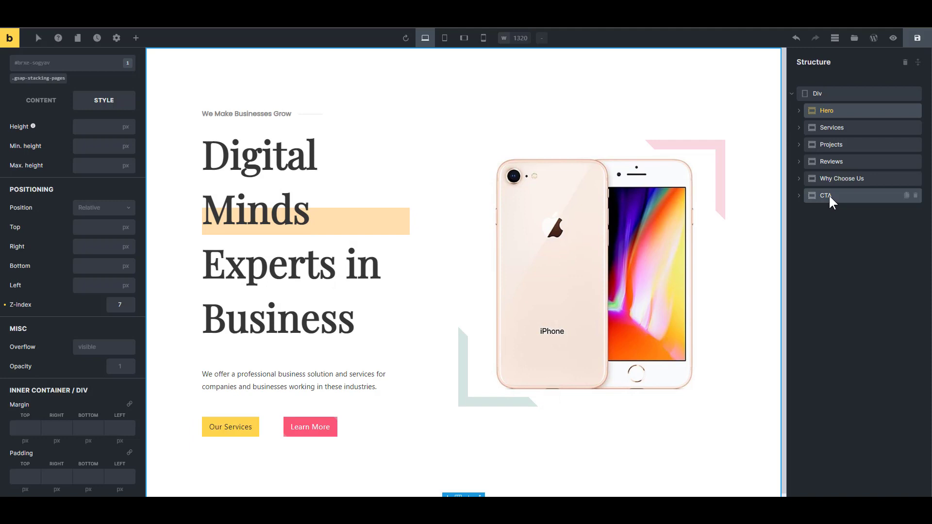
key("ctrl+Tab")
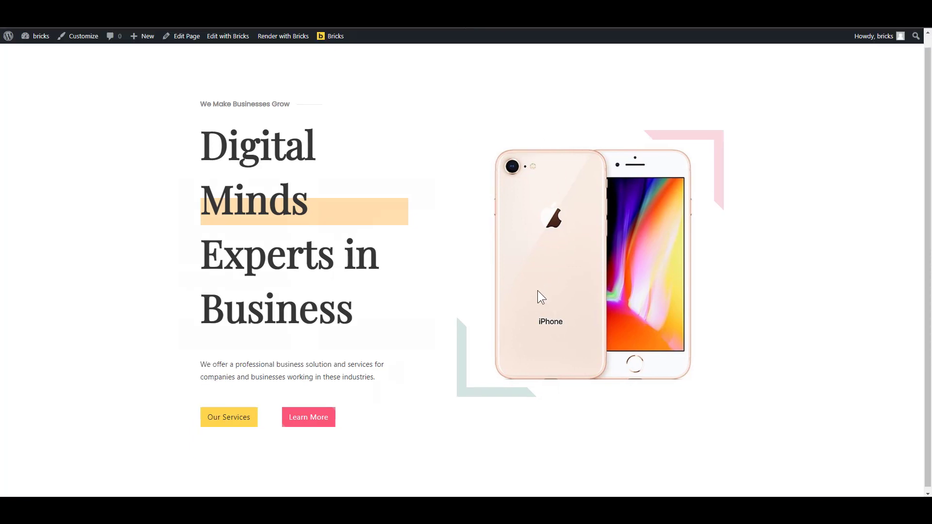
key("ctrl+Tab")
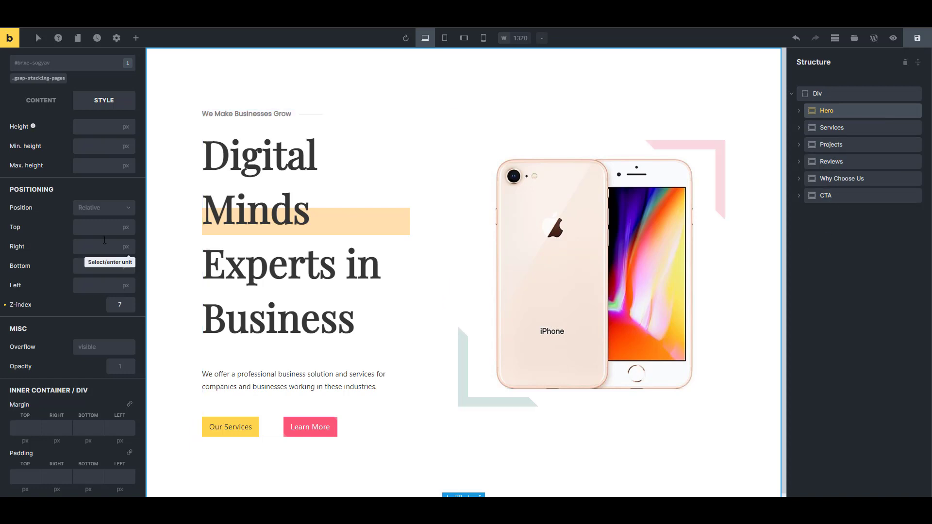
scroll(104, 239, "up", 5)
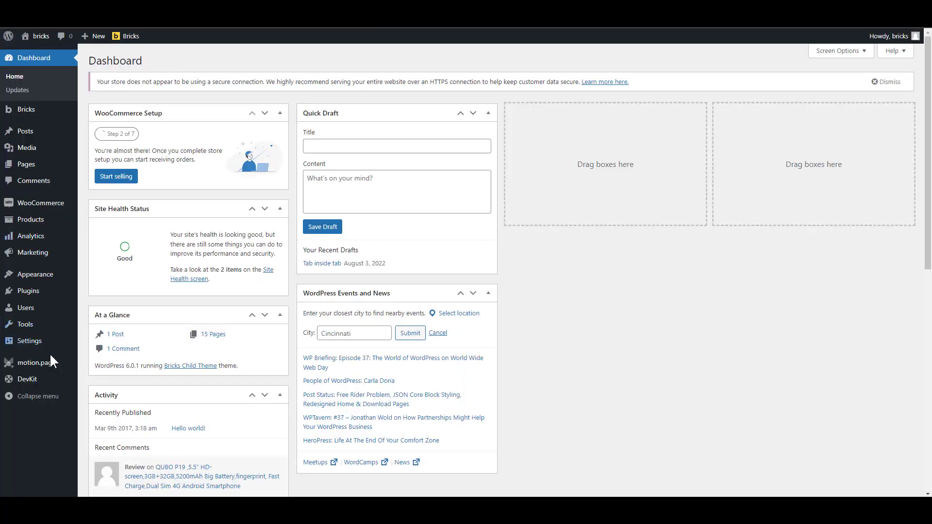
Open motion.page from the WordPress dashboard and create a new timeline targeting the Stacking pages tutorial page
left_click(42, 364)
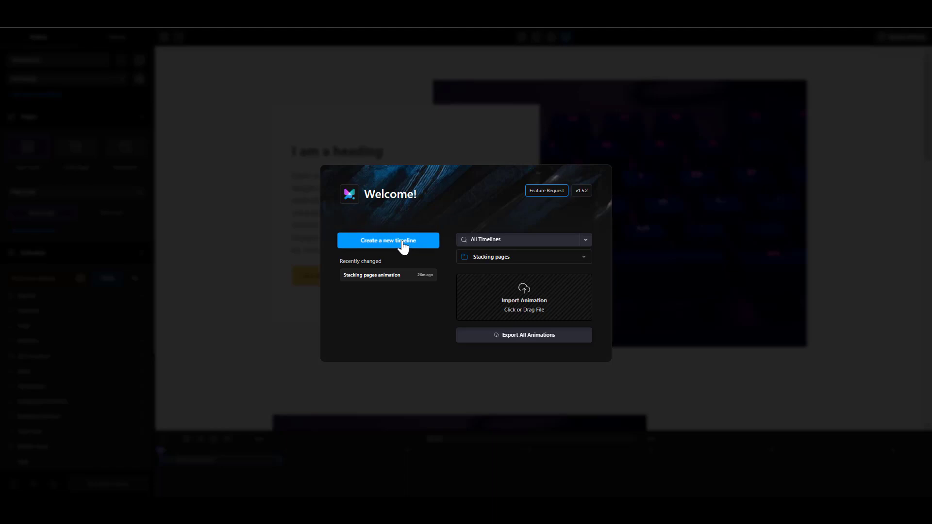
left_click(403, 247)
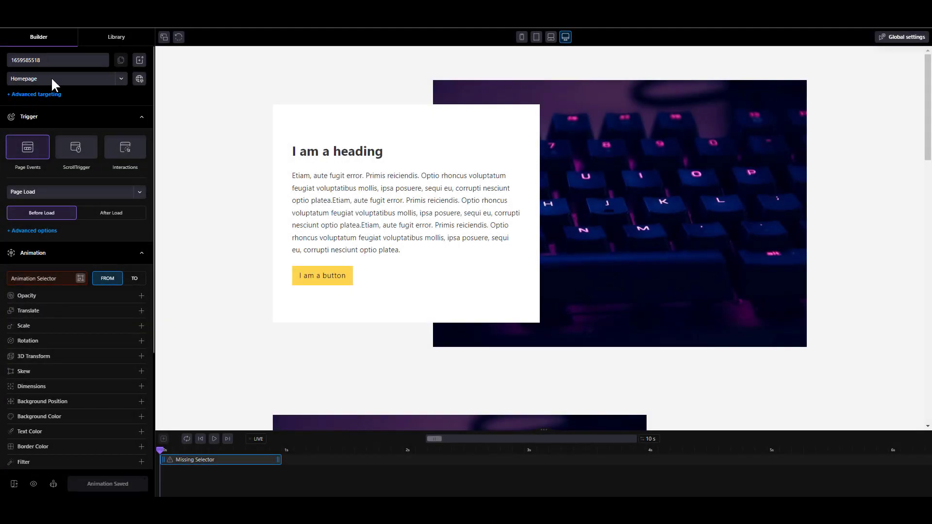
left_click(51, 77)
left_click(46, 169)
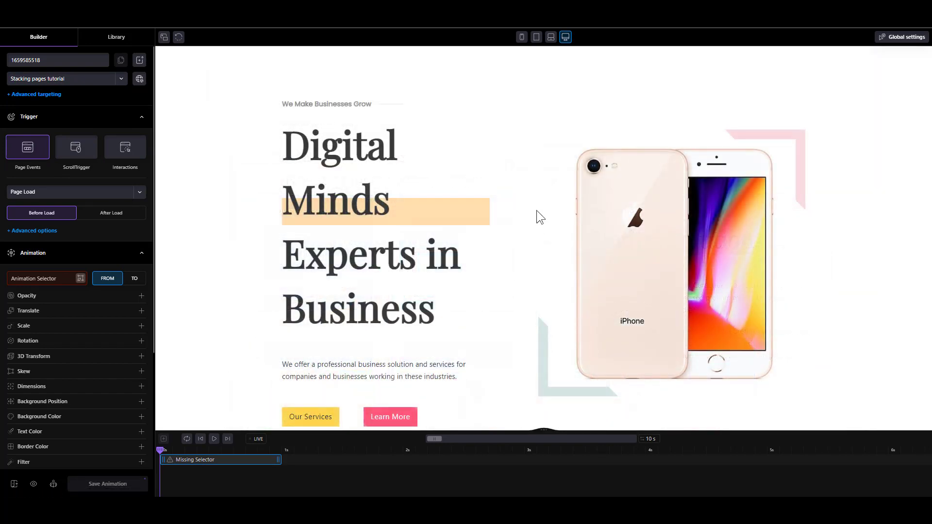
Rename the new timeline to "stacking pages tutorial animation"
left_click(59, 59)
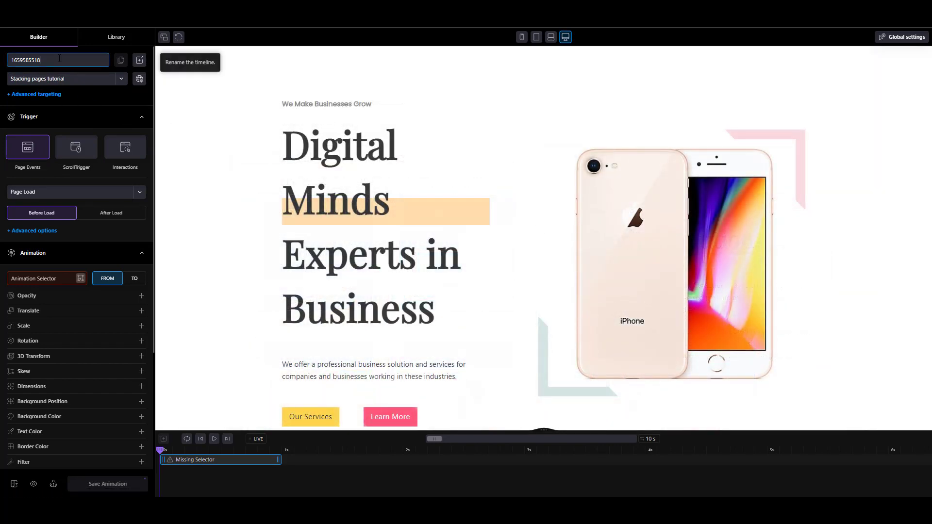
double_click(59, 58)
type("stacking pages tutorial animation")
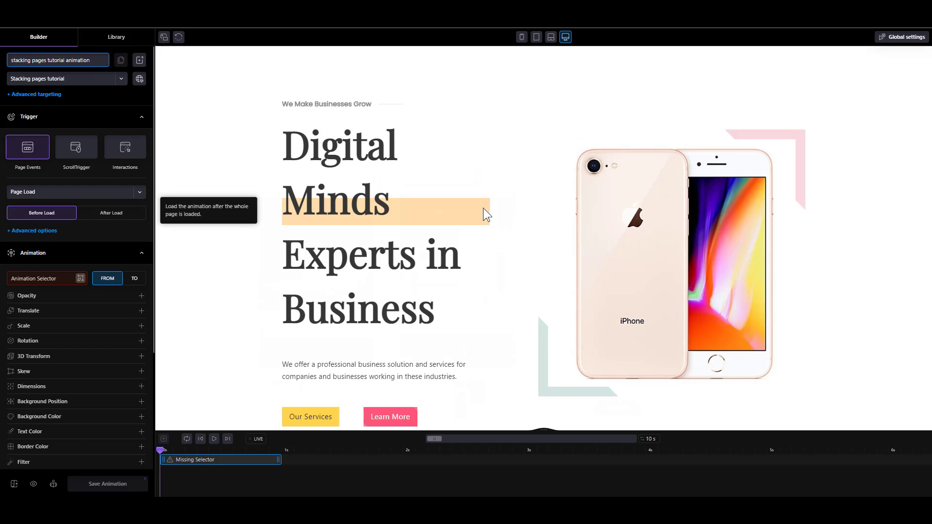
Set the timeline's trigger to ScrollTrigger, with Lock to scrollbar and Pinned element enabled
left_click(75, 147)
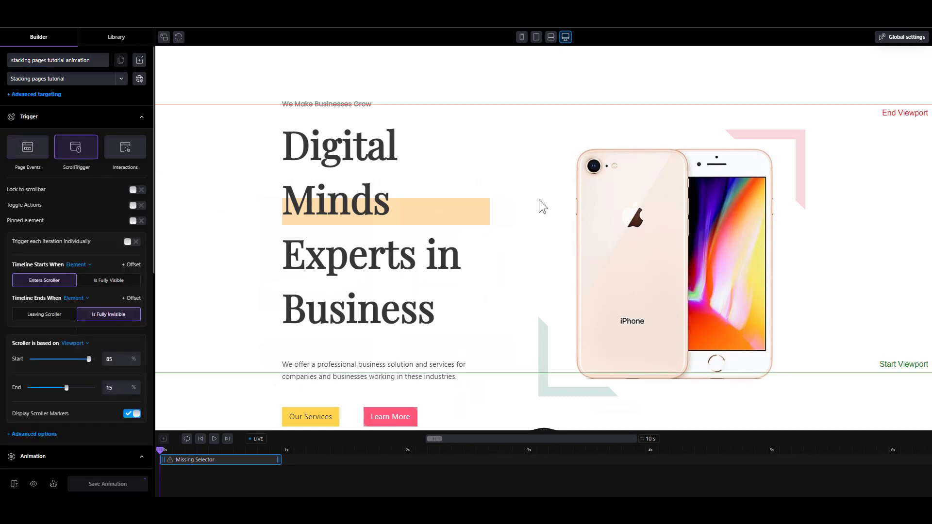
left_click(136, 190)
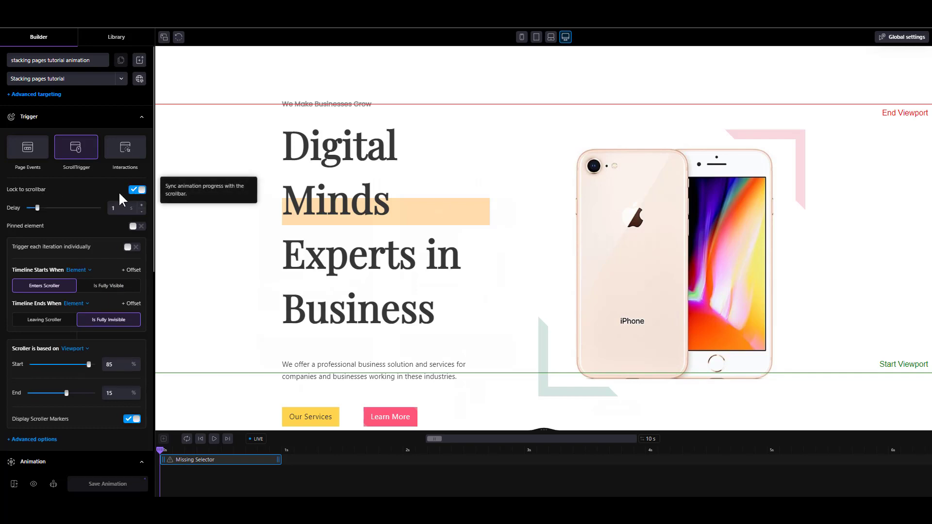
left_click(134, 227)
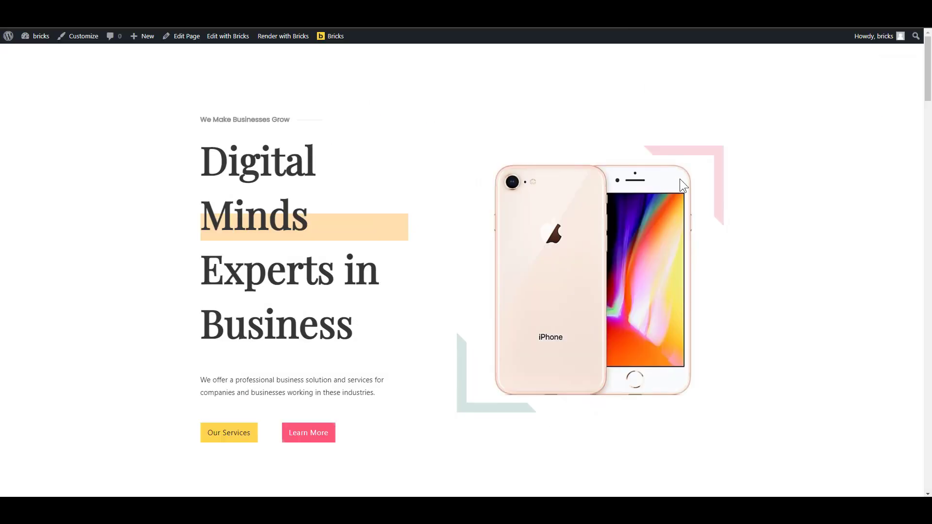
Examine the stacking scroll effect on the finished example page from the Hero section down to the CTA and back
scroll(680, 179, "down", 5)
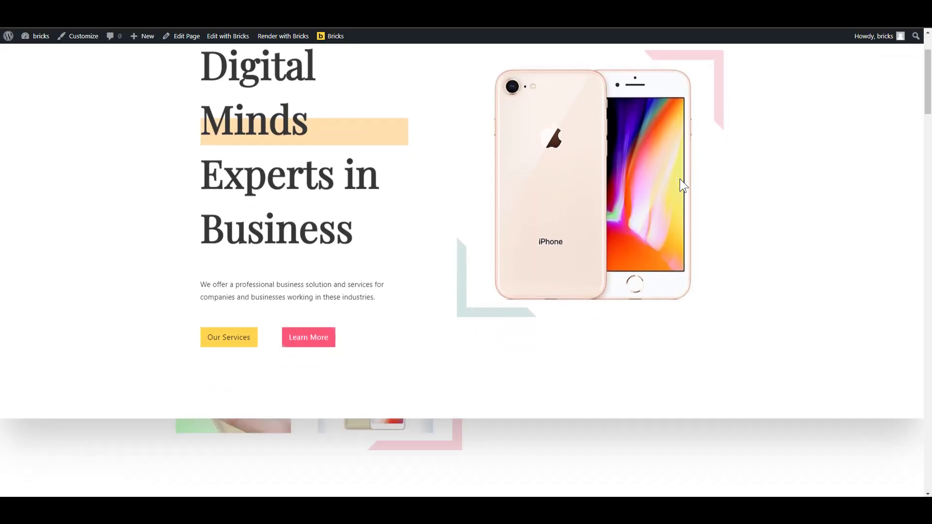
scroll(680, 179, "down", 8)
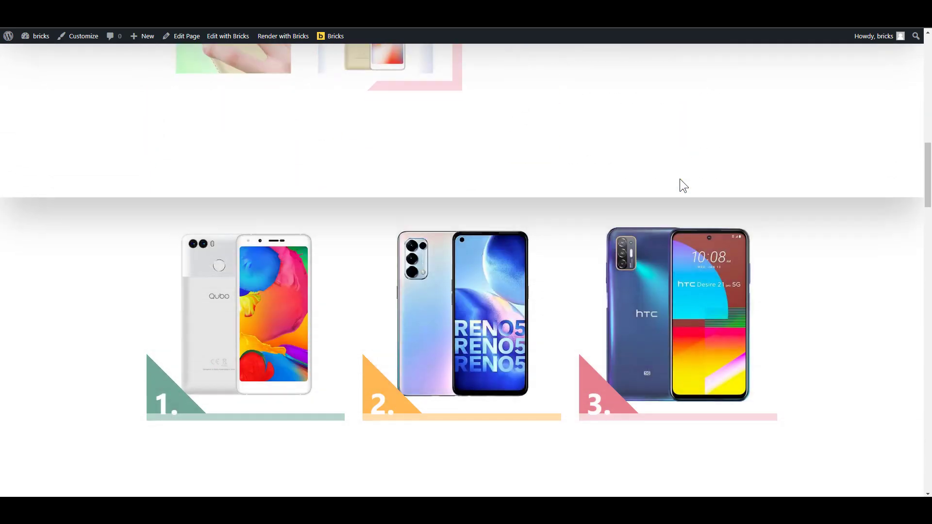
scroll(680, 179, "down", 8)
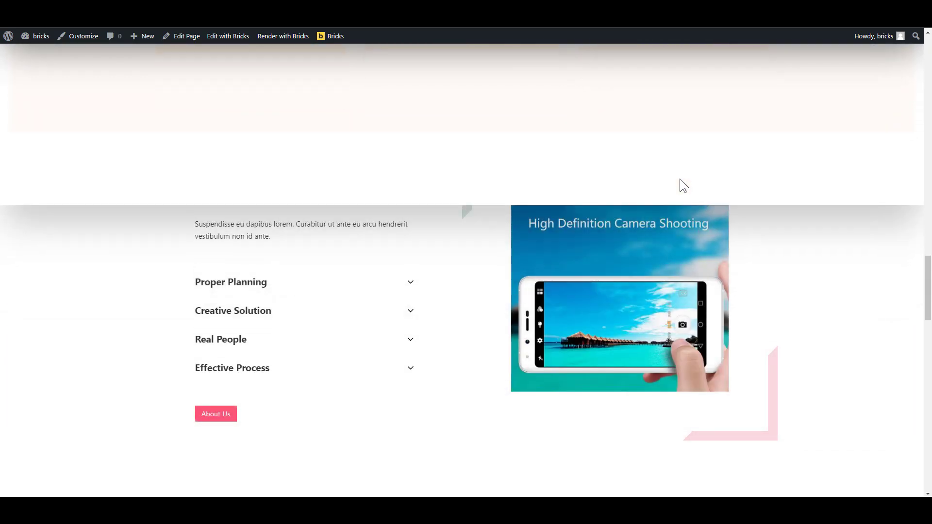
scroll(680, 179, "down", 8)
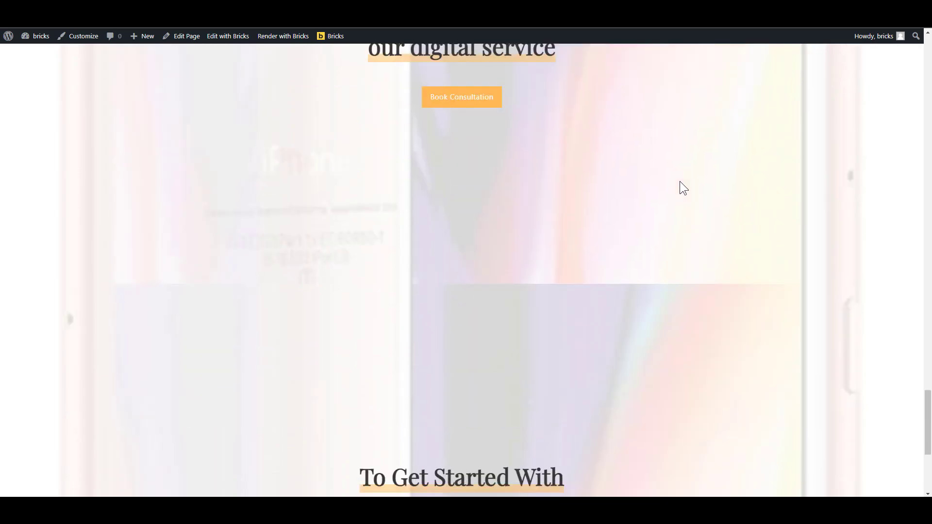
scroll(680, 182, "up", 10)
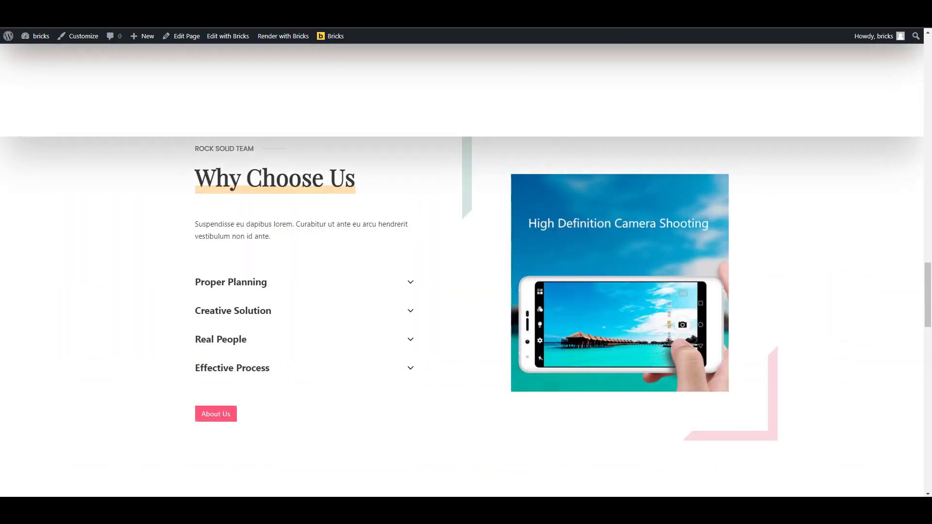
scroll(680, 182, "up", 3)
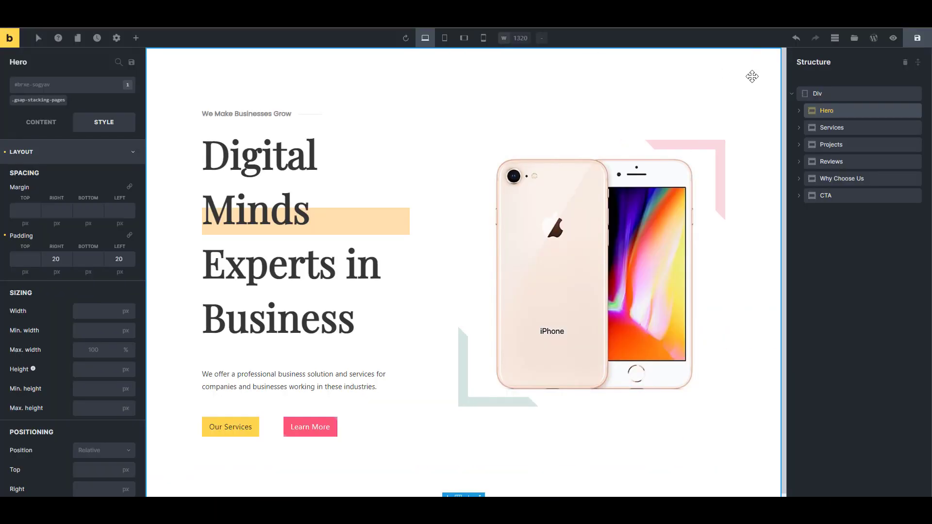
Check the parent Div's class in Bricks, and set the motion.page timeline's start selector to .gsap-stacked-trigger
left_click(827, 92)
double_click(37, 94)
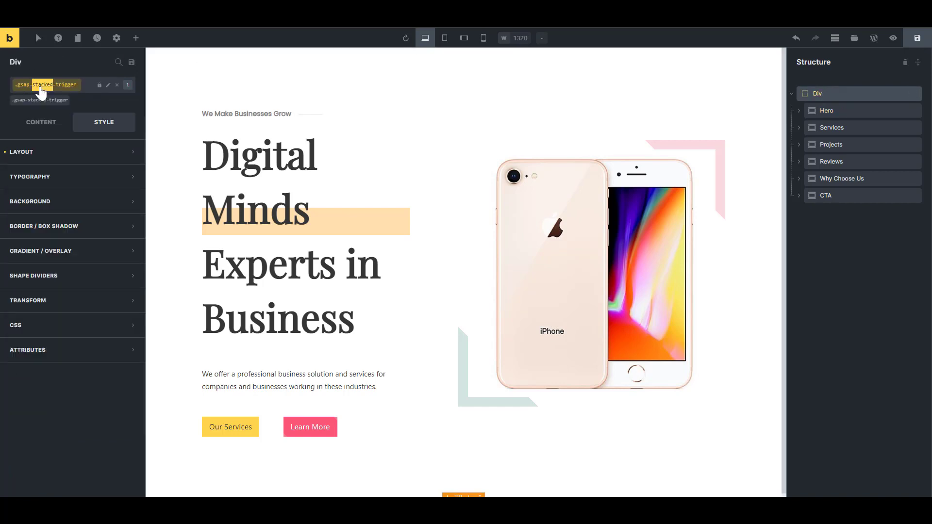
key("ctrl+a")
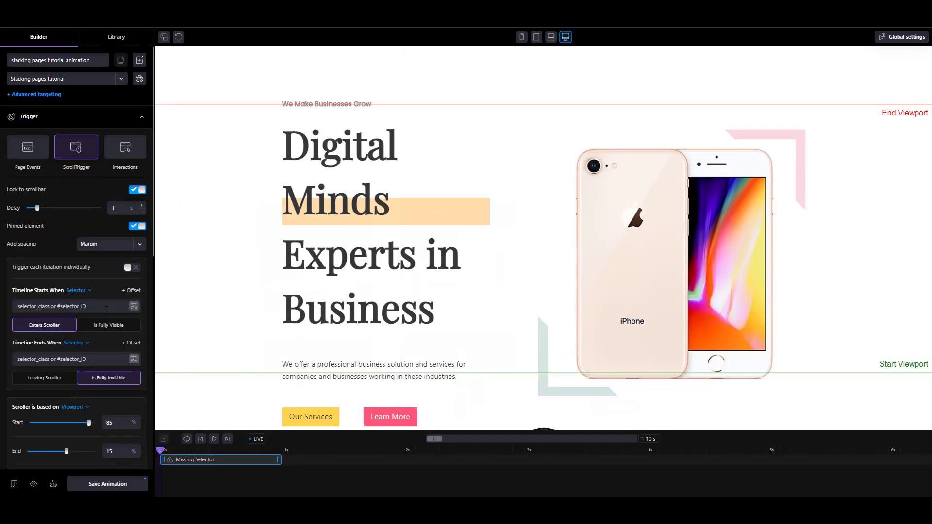
scroll(106, 310, "down", 2)
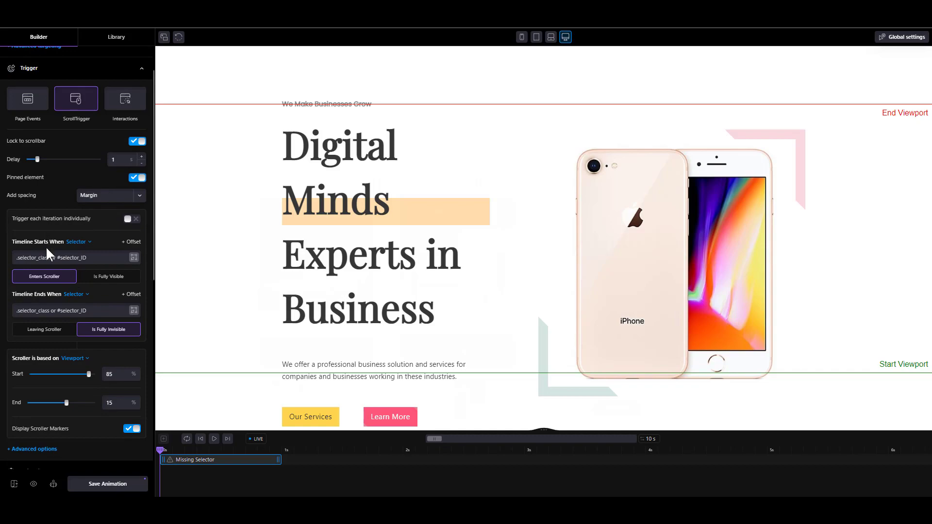
left_click(134, 257)
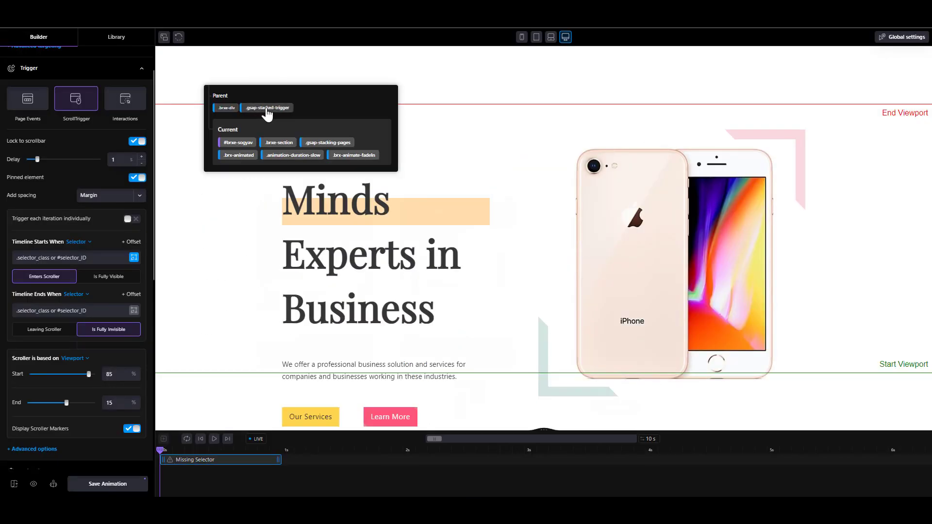
left_click(268, 109)
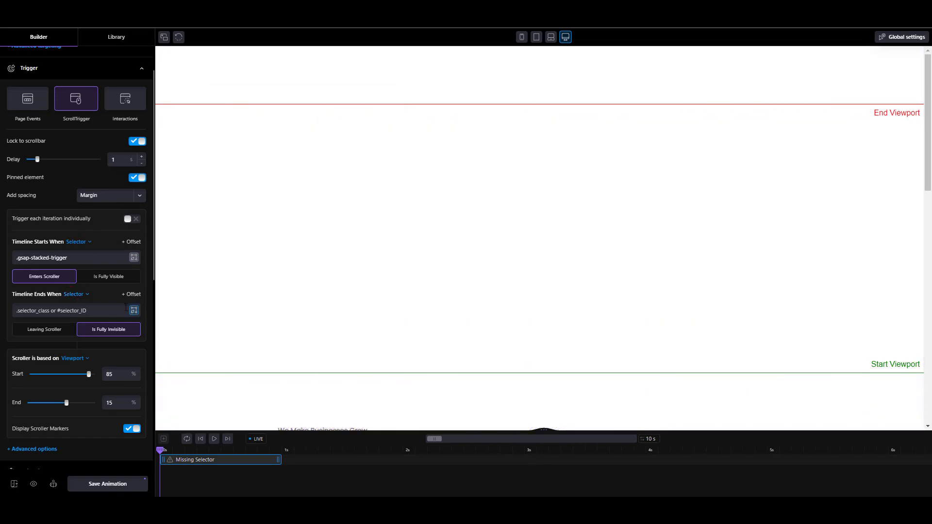
Use .gsap-stacked-trigger as the timeline's end selector as well, and turn off the live preview
triple_click(91, 256)
key("ctrl+c")
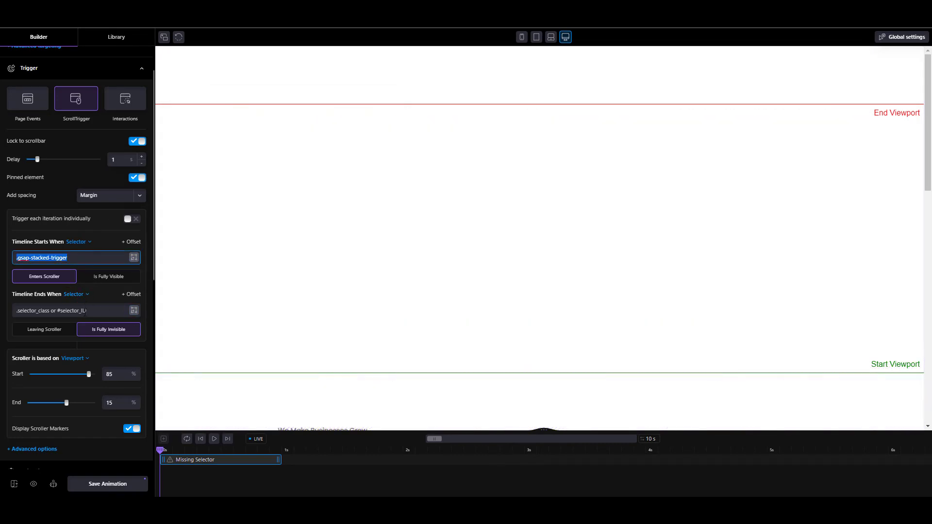
left_click(73, 310)
key("ctrl+v")
scroll(316, 327, "down", 2)
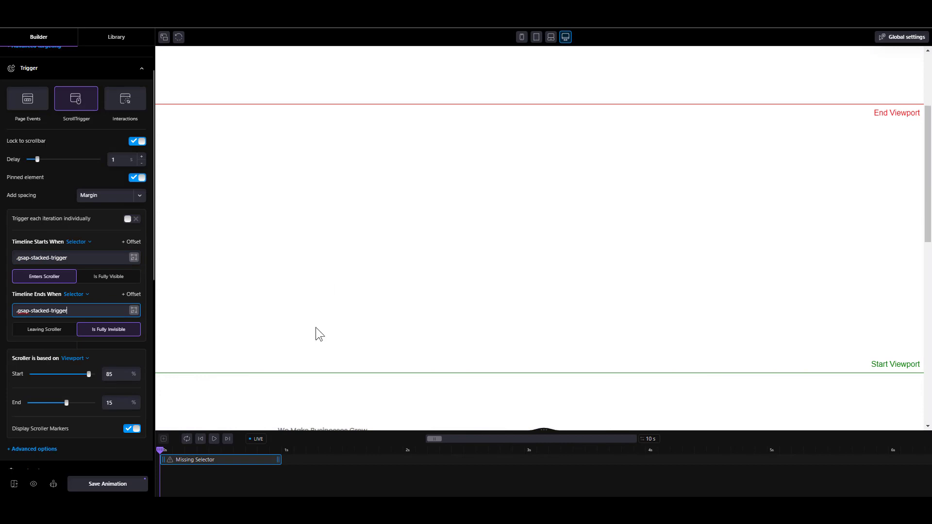
left_click(254, 439)
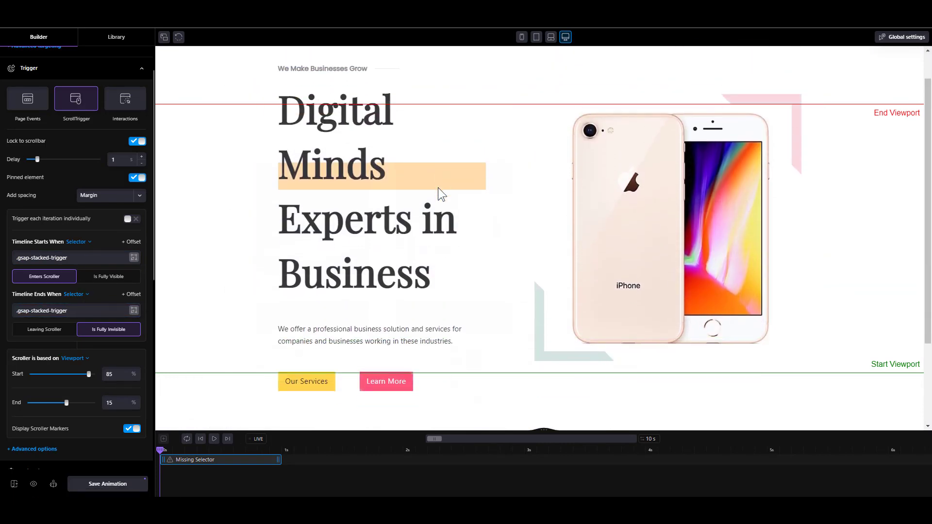
scroll(438, 187, "down", 2)
scroll(118, 254, "down", 1)
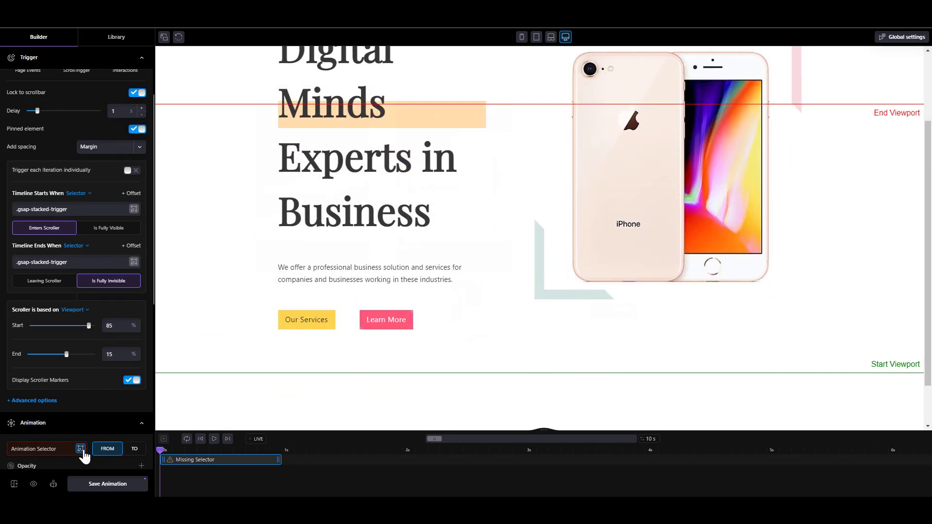
Set the animation selector to the .gsap-stacking-pages class, checking the Hero section's class in Bricks
scroll(67, 420, "down", 2)
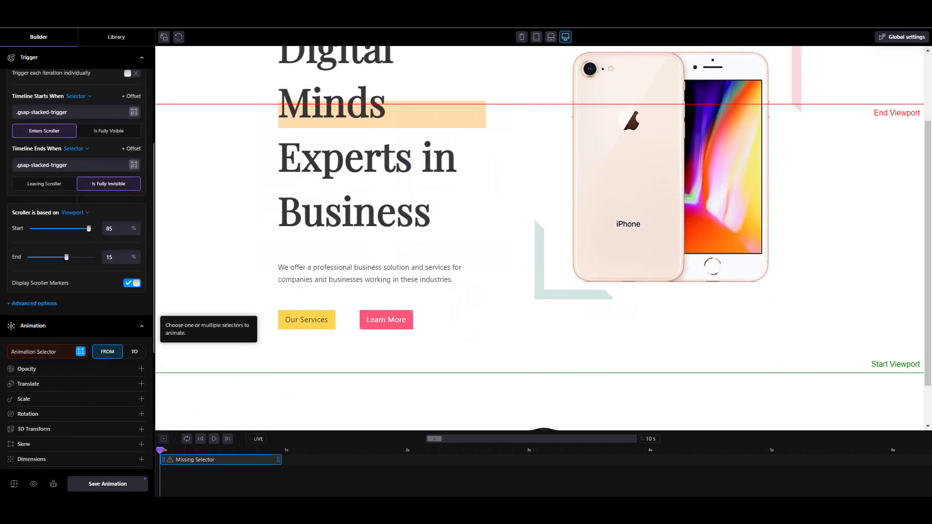
left_click(80, 352)
left_click(225, 237)
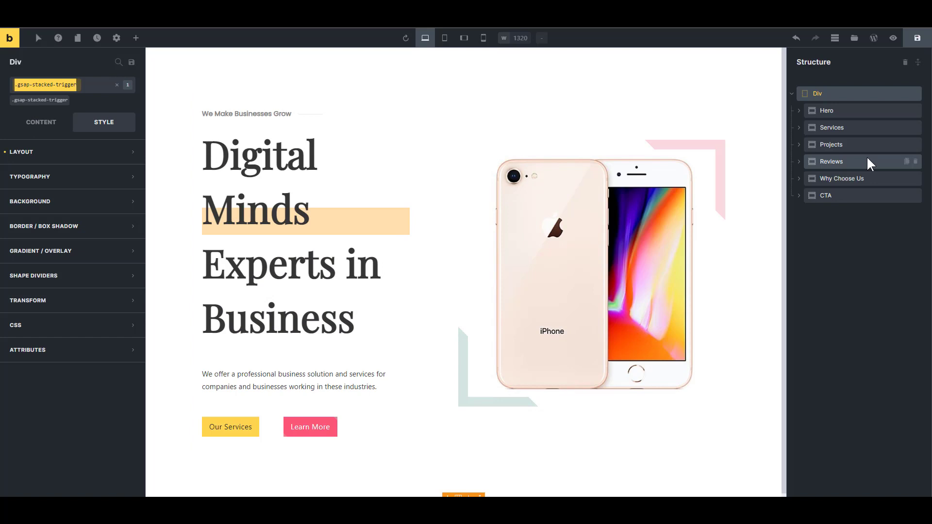
left_click(850, 111)
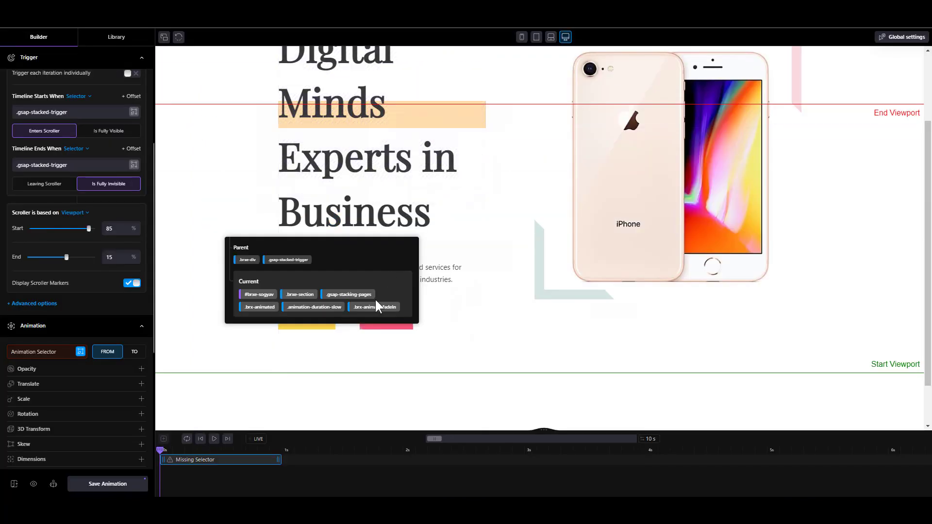
left_click(349, 295)
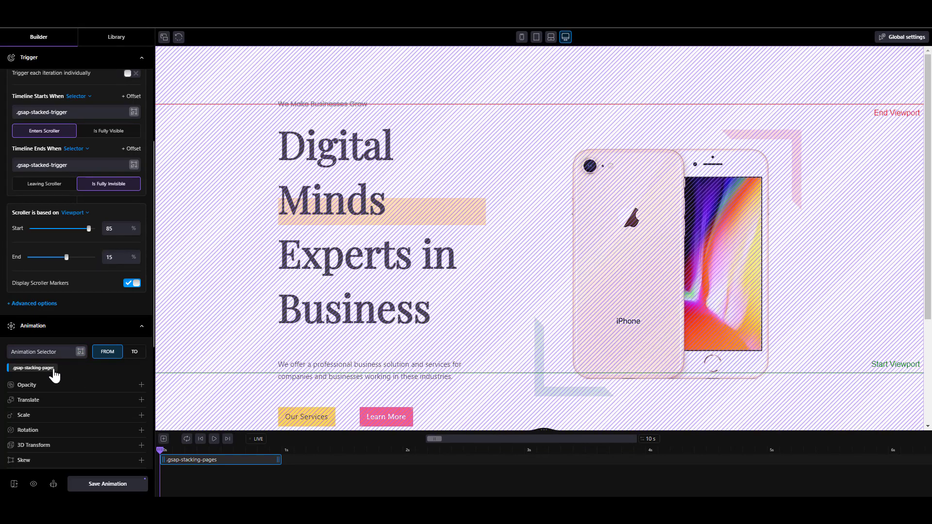
Set the scroller's viewport start to 0% and end to -100%, and check the markers by scrolling the page
scroll(86, 313, "up", 3)
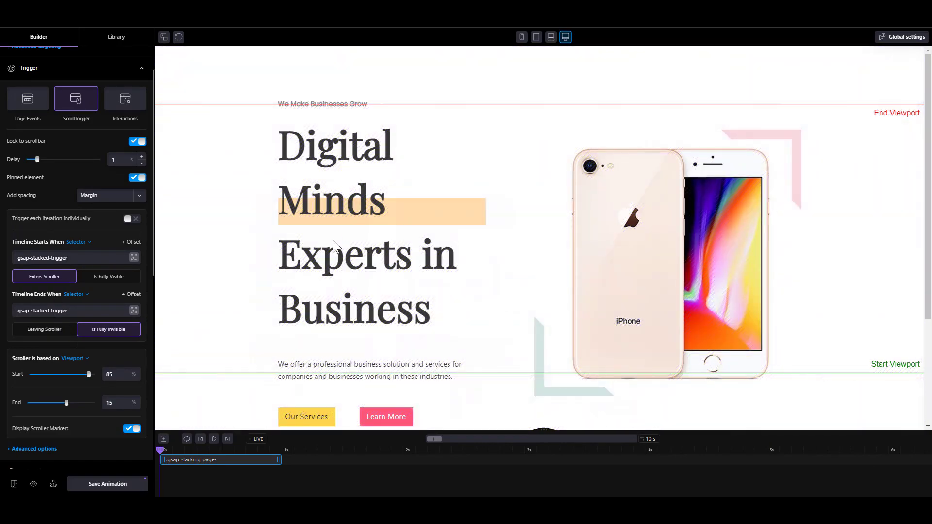
scroll(118, 305, "down", 2)
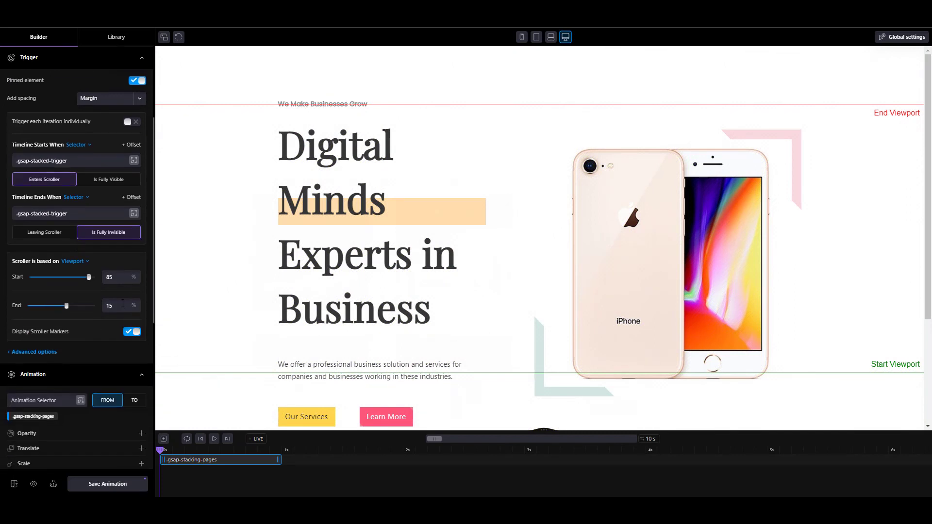
scroll(118, 305, "up", 1)
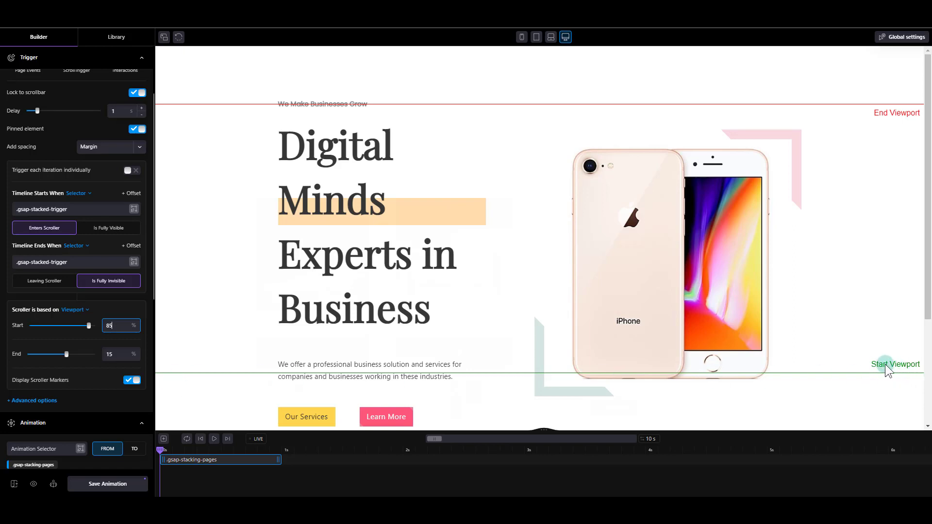
double_click(113, 326)
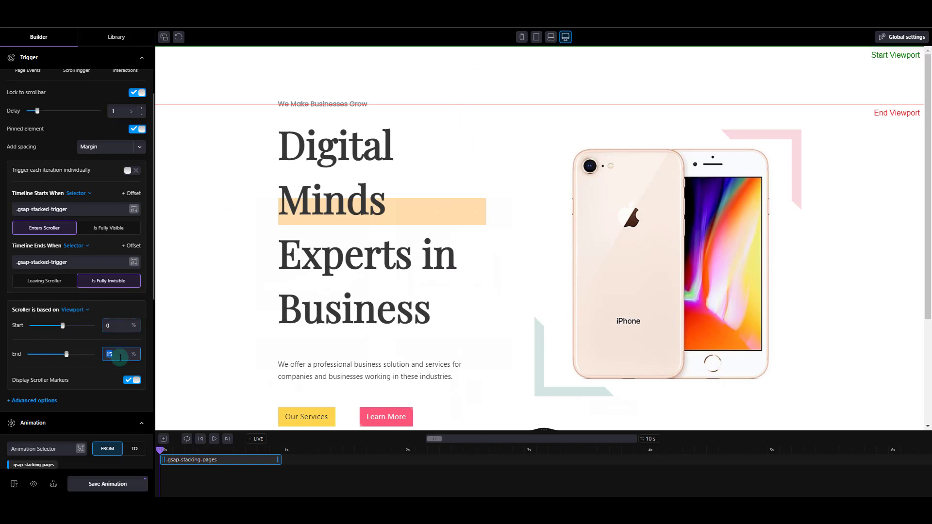
type("00")
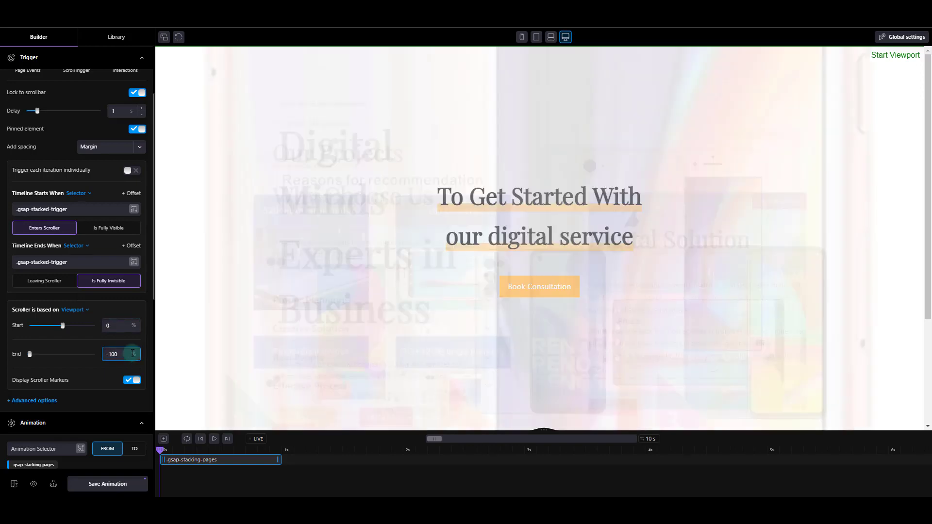
scroll(458, 282, "down", 2)
scroll(457, 283, "down", 1)
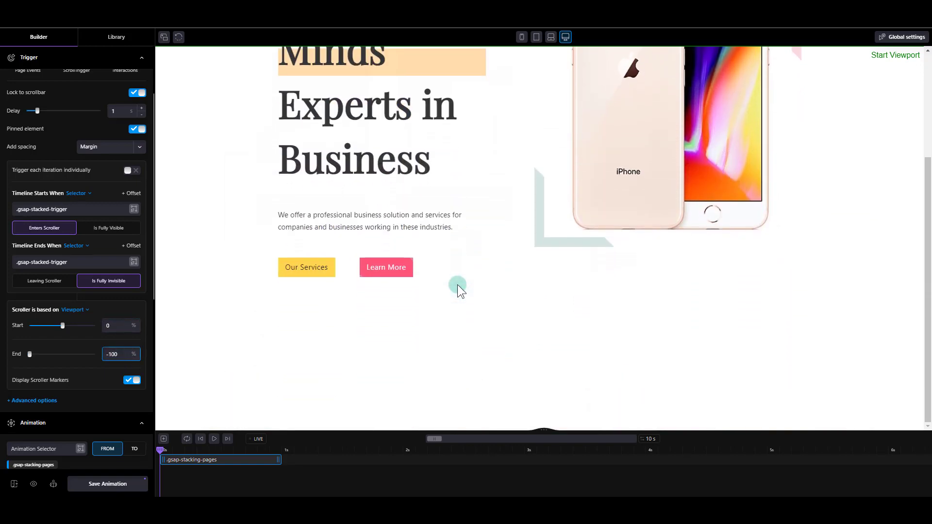
scroll(458, 285, "up", 3)
scroll(458, 284, "down", 3)
scroll(458, 284, "up", 3)
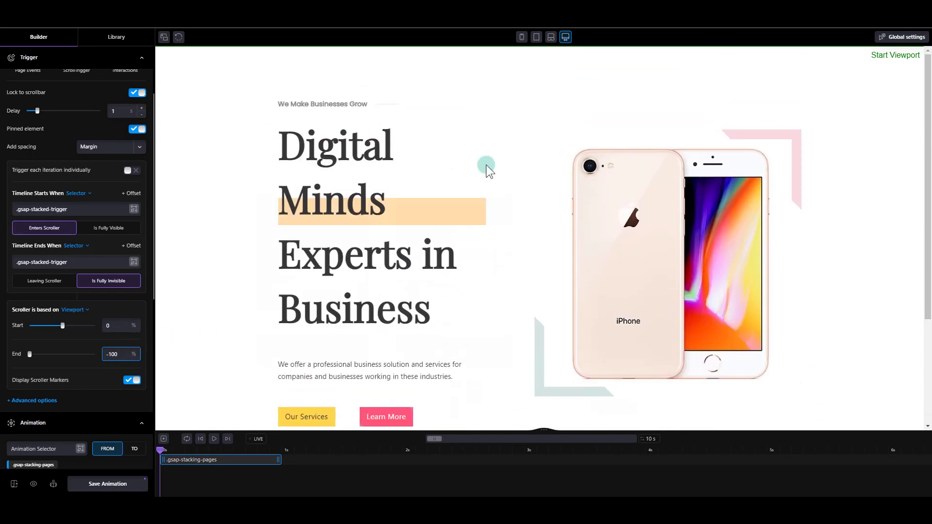
Define the animation as TO and add a Translate with Y at -100%
scroll(70, 329, "down", 3)
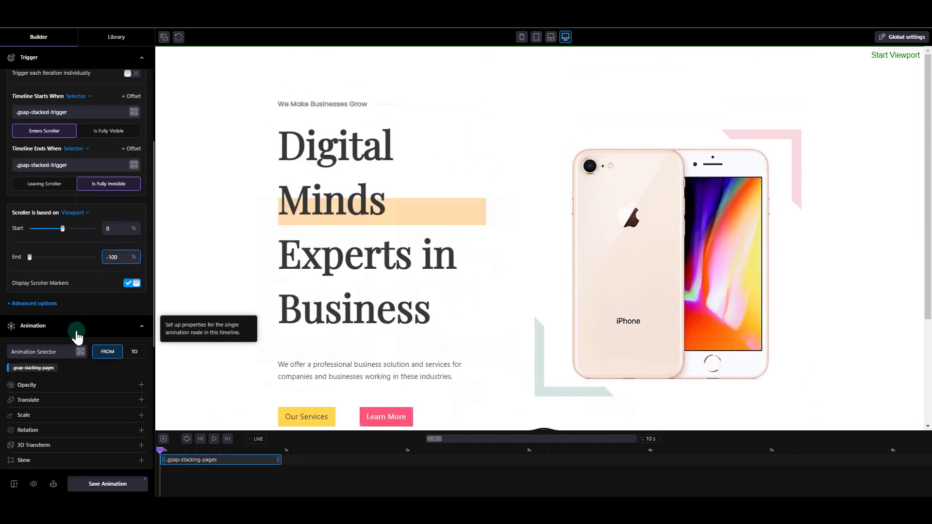
scroll(79, 335, "down", 1)
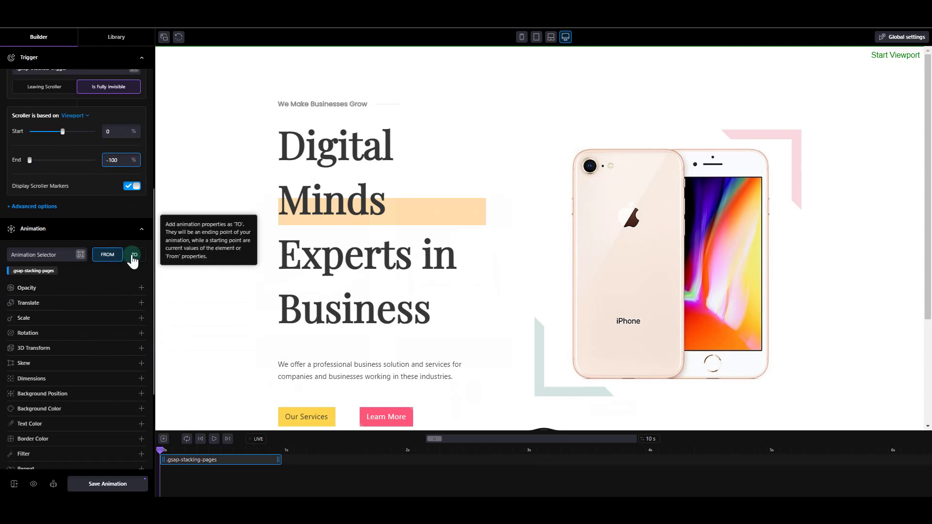
left_click(133, 257)
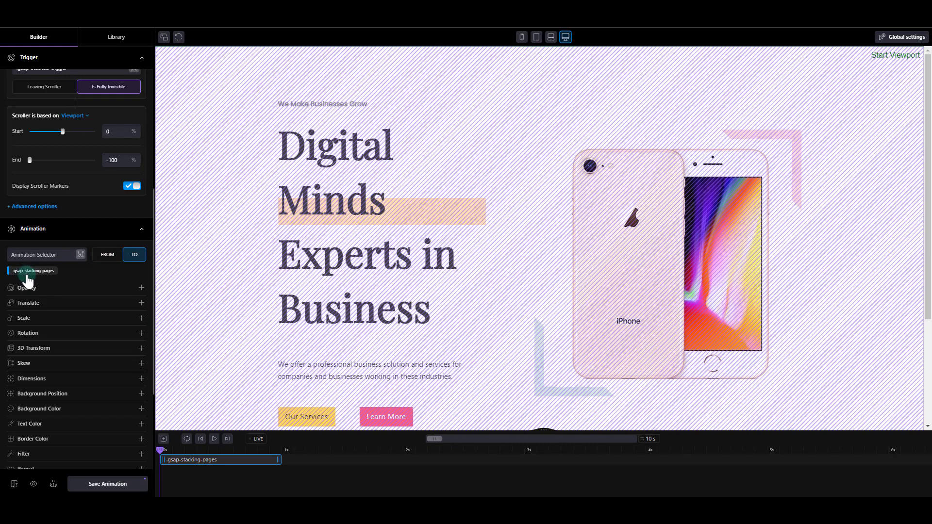
left_click(141, 302)
left_click(129, 319)
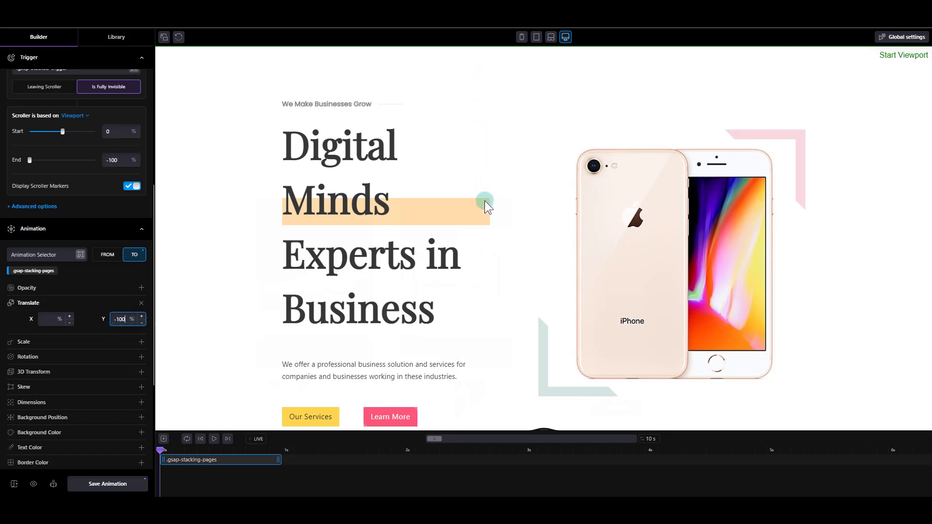
Turn on the live preview and examine how the stacked sections move on scroll, comparing with the CTA's place in the Bricks structure
left_click(258, 440)
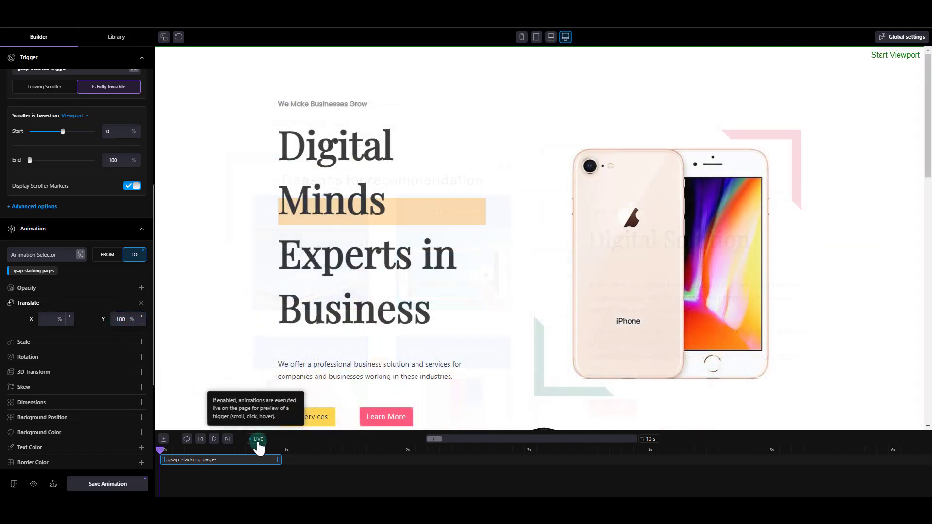
scroll(378, 246, "down", 3)
scroll(378, 245, "down", 8)
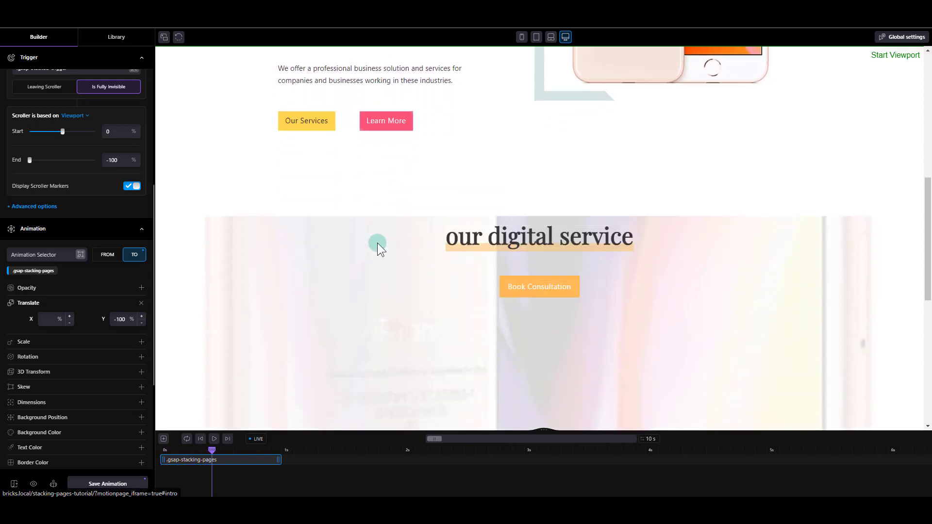
scroll(378, 244, "up", 10)
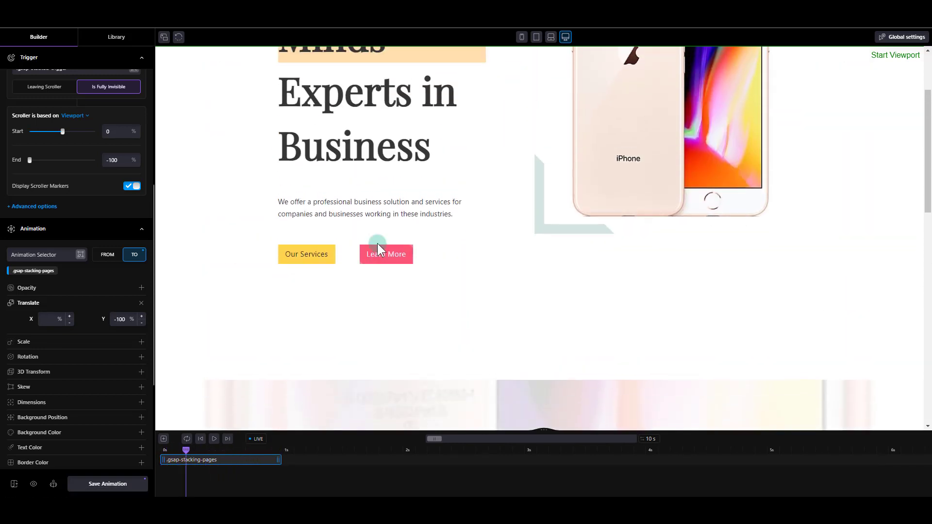
scroll(377, 243, "down", 10)
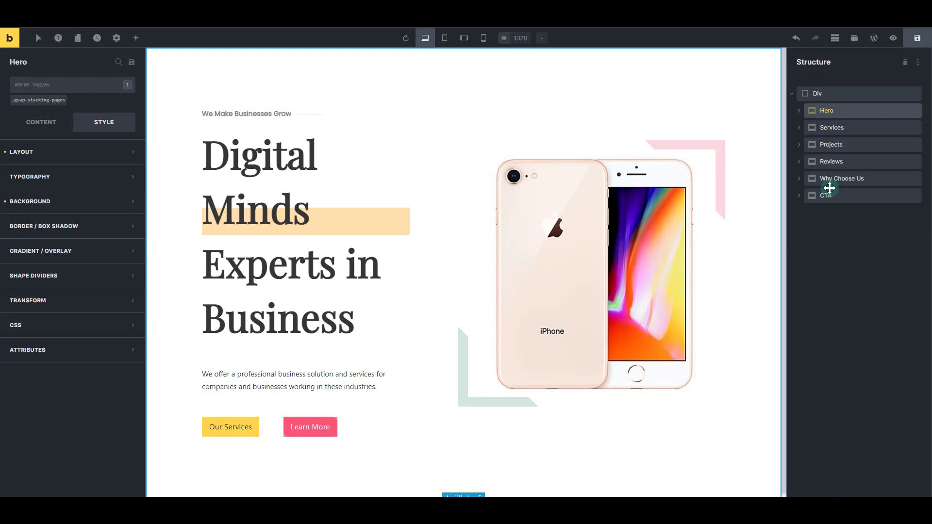
left_click(828, 195)
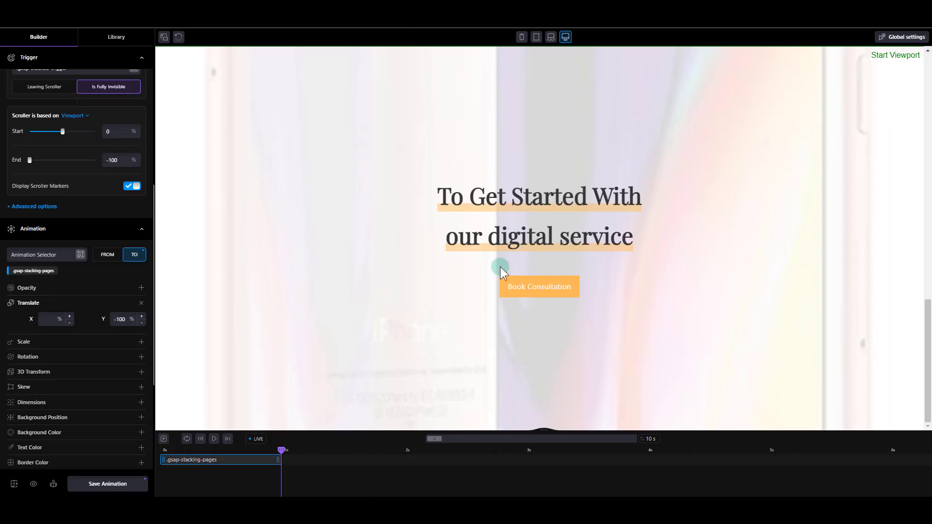
scroll(500, 268, "up", 5)
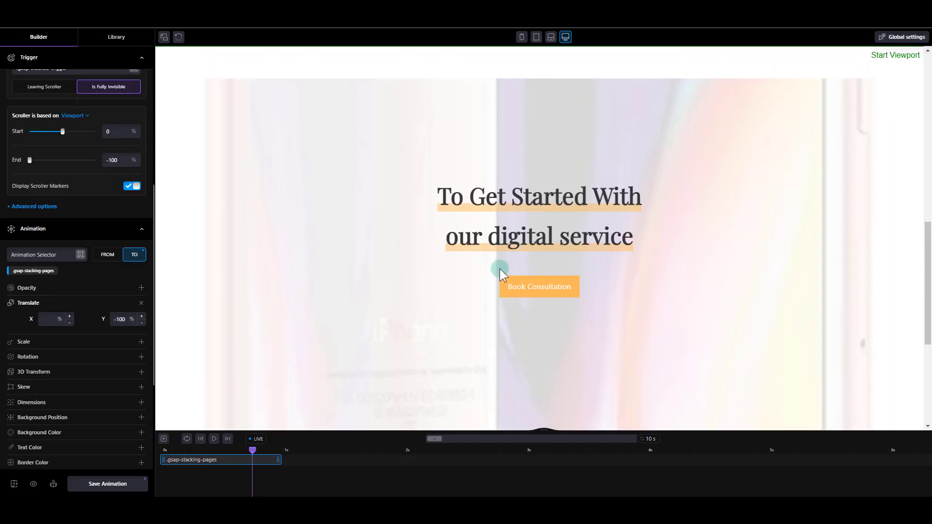
scroll(503, 269, "down", 5)
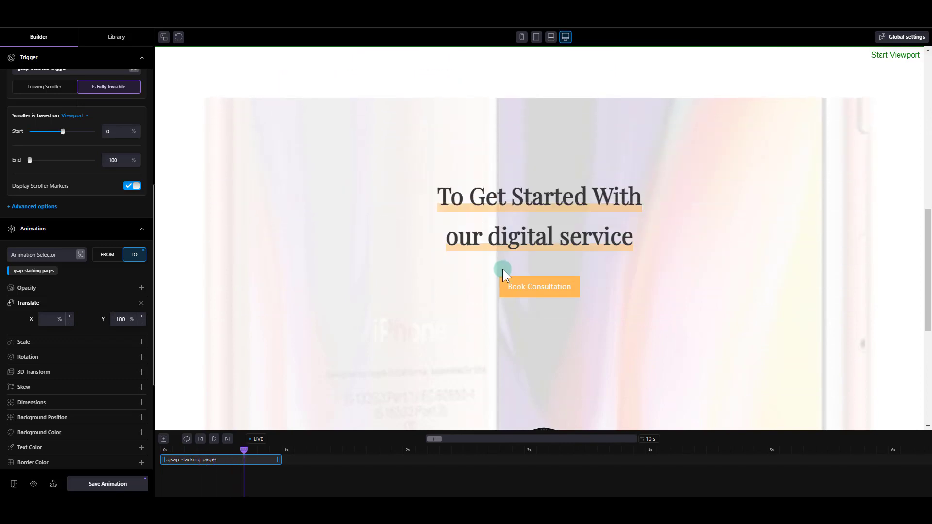
scroll(502, 269, "up", 5)
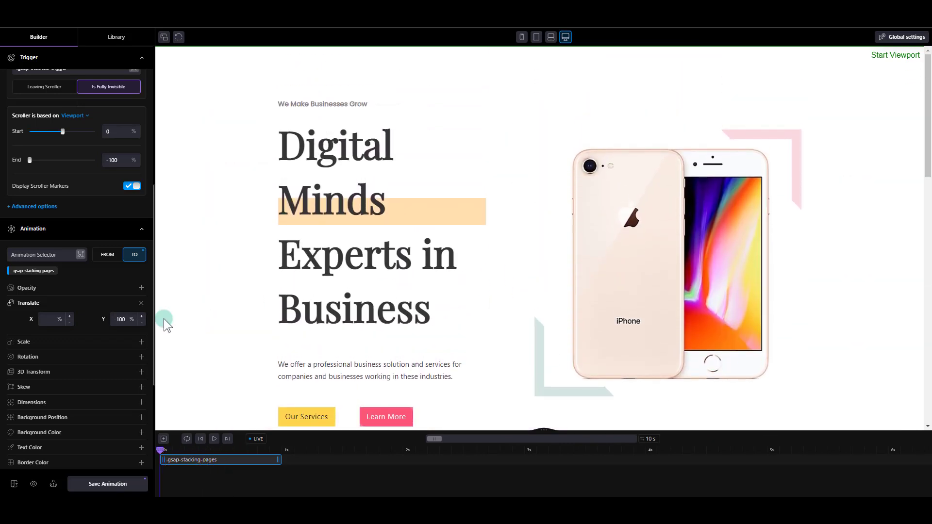
Add a Stagger of 1 s for each element from the start, and preview the section sequence on scroll
scroll(126, 342, "down", 4)
left_click(142, 335)
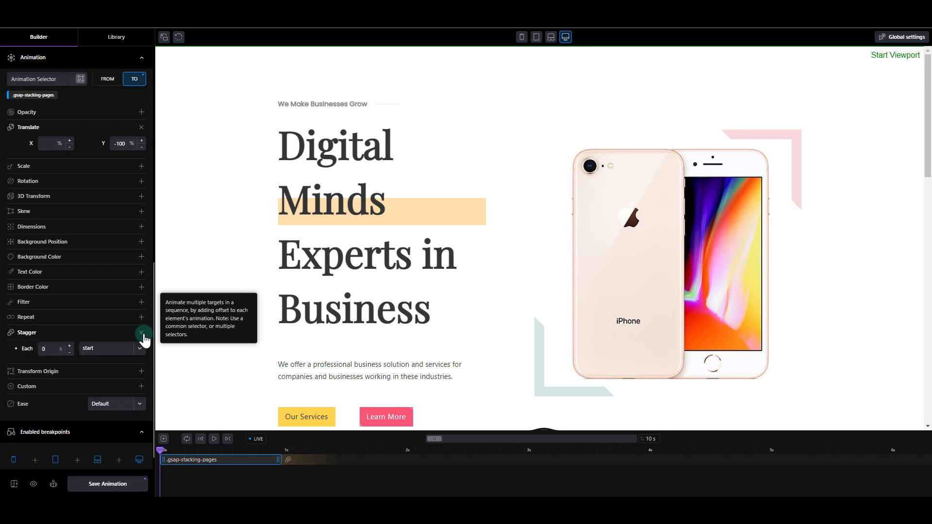
left_click(45, 350)
type("1")
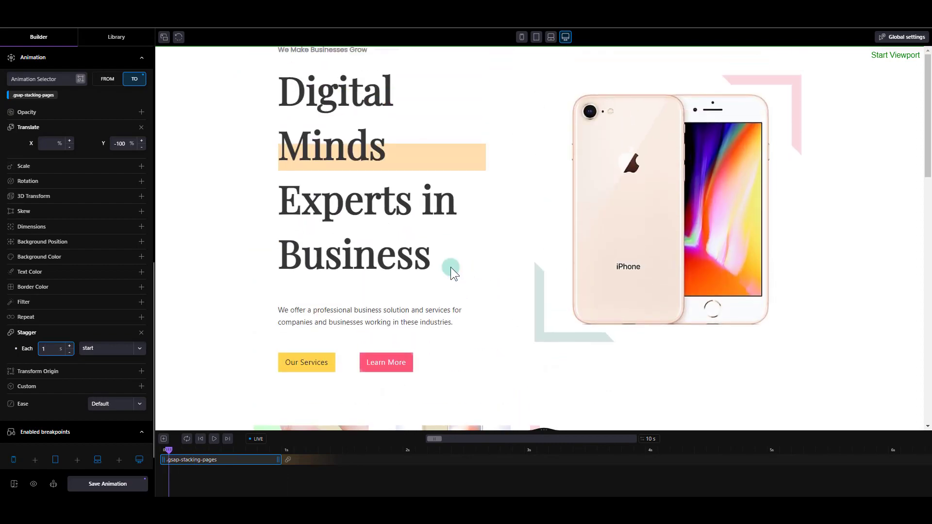
scroll(112, 275, "up", 2)
scroll(111, 276, "up", 7)
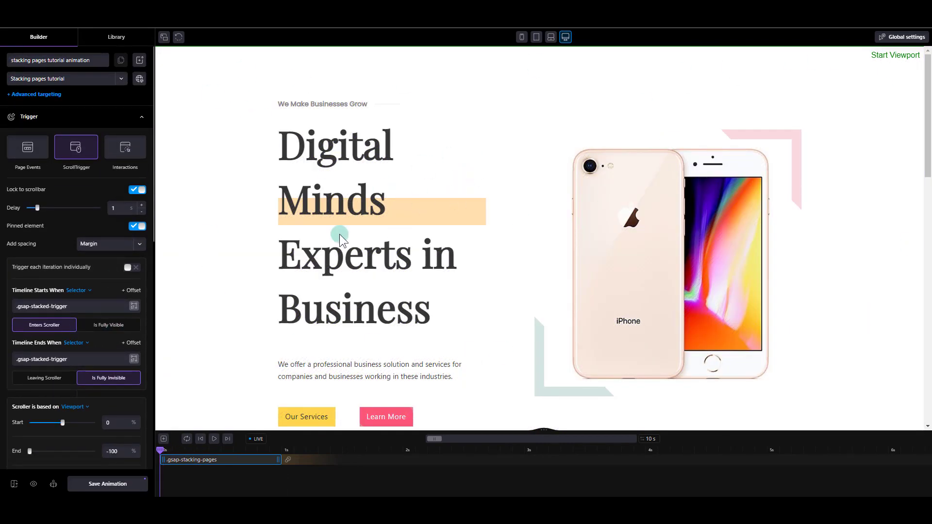
Set the scroller's viewport end to -200% and preview the pace of the stacked sections on scroll
scroll(109, 316, "down", 1)
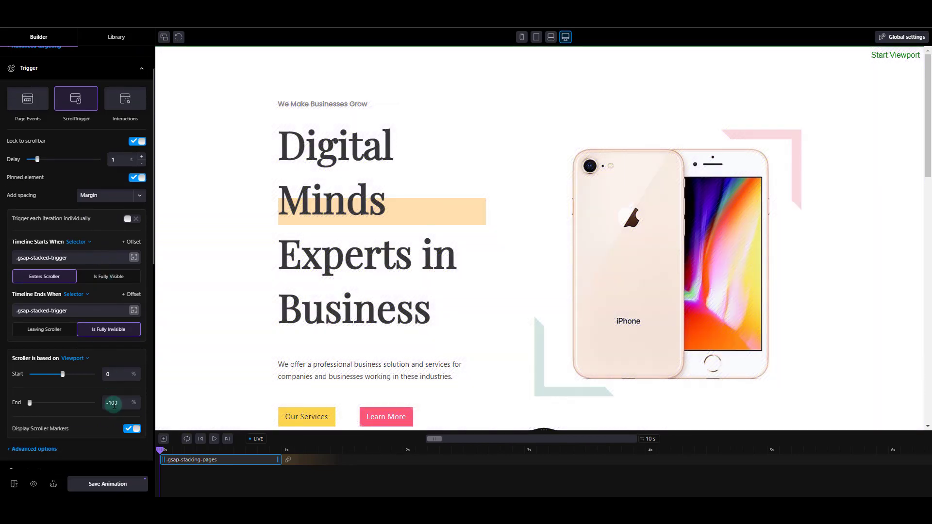
scroll(519, 198, "down", 8)
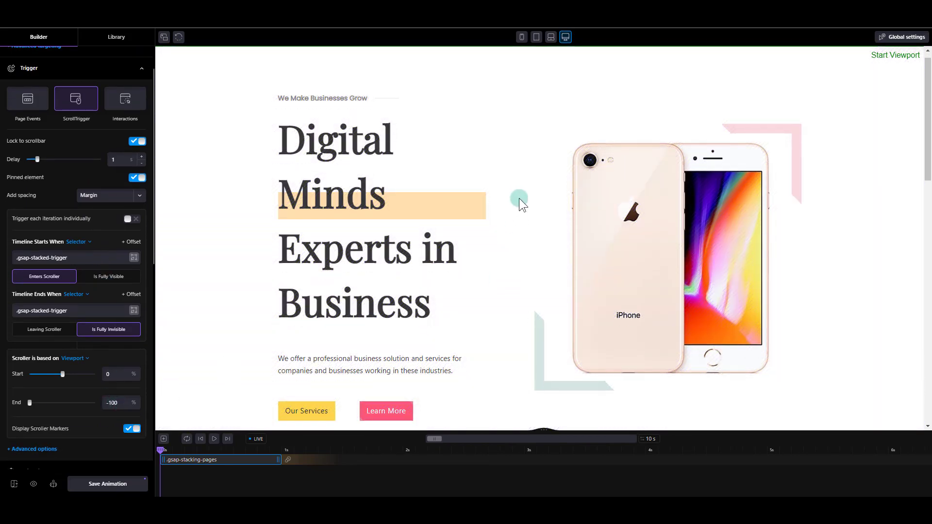
scroll(520, 205, "up", 8)
scroll(520, 206, "down", 7)
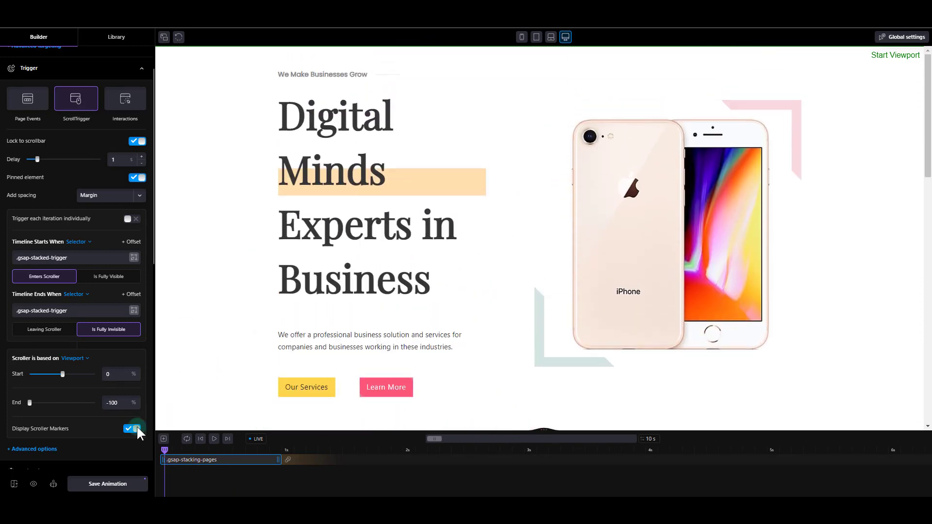
left_click(111, 403)
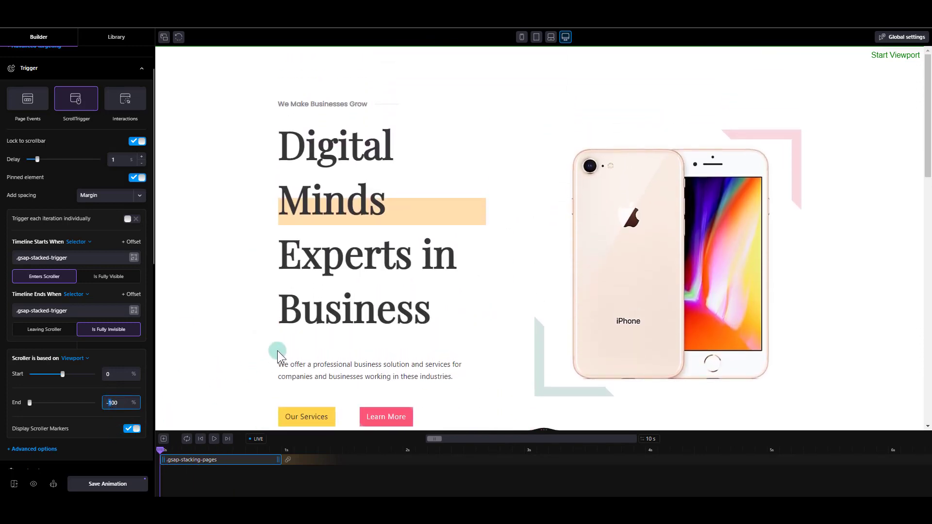
type("2")
scroll(418, 290, "down", 5)
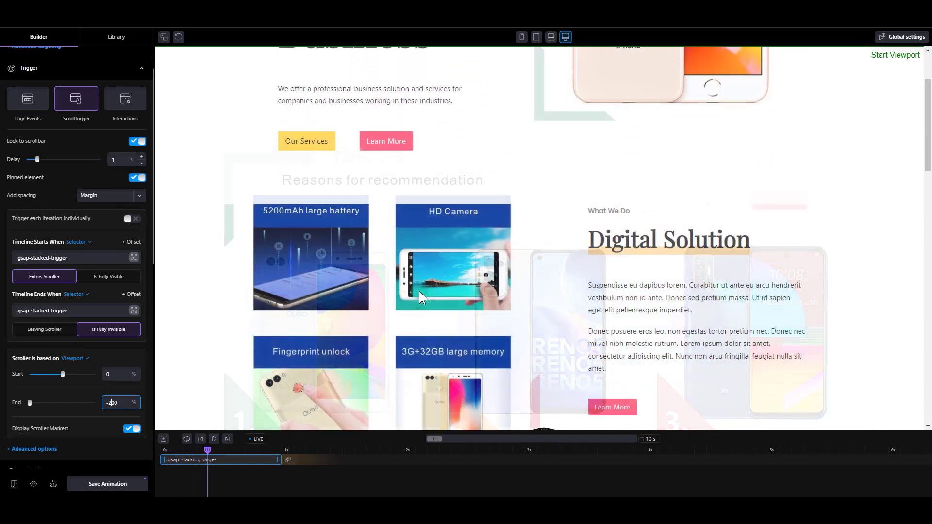
scroll(418, 290, "down", 3)
scroll(419, 291, "up", 8)
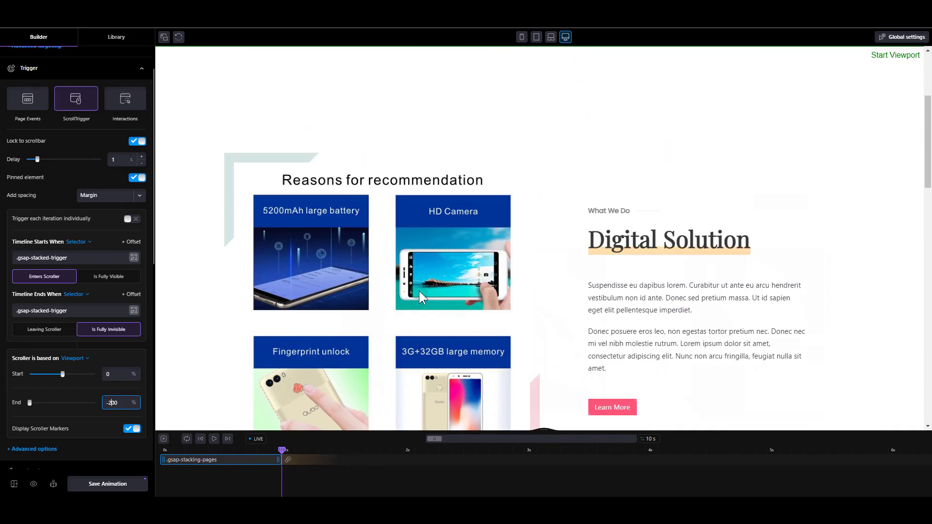
scroll(419, 290, "down", 5)
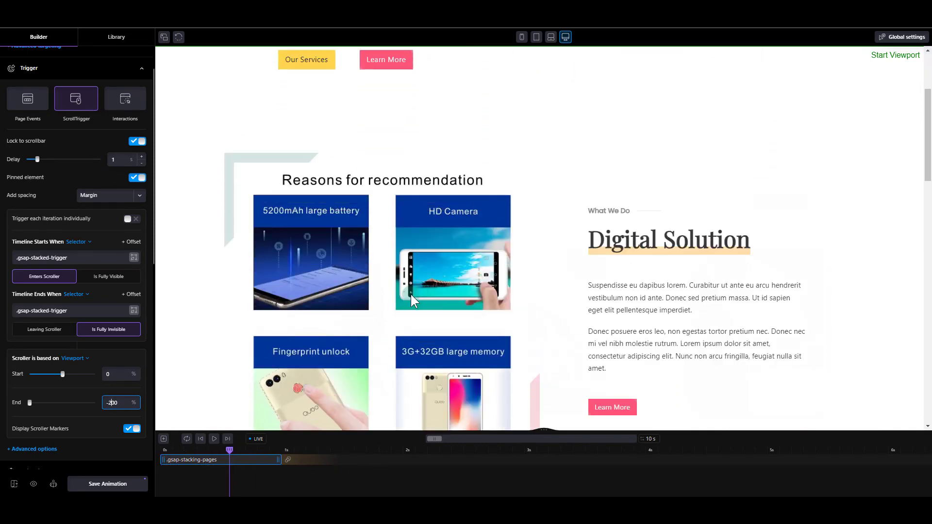
scroll(410, 294, "up", 1)
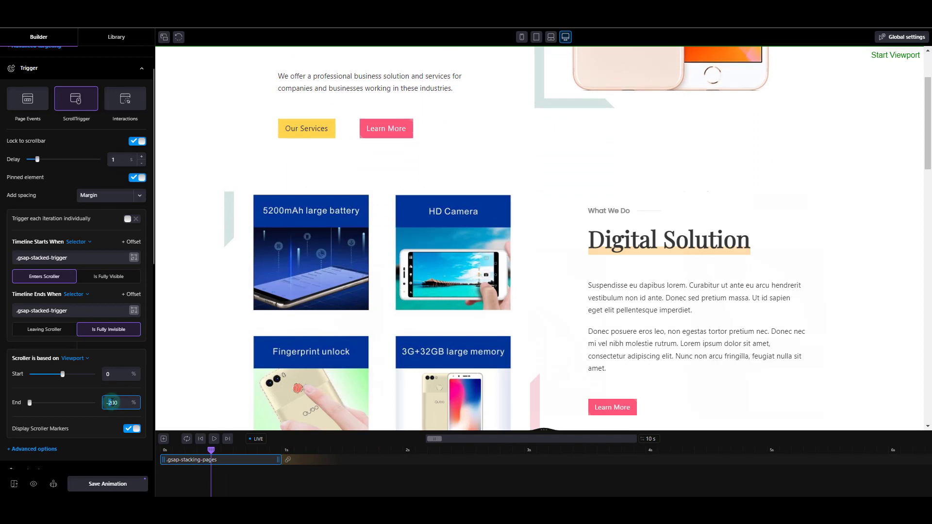
Set the scroller's viewport end to -300% and preview the stacked sections on scroll
key("BackSpace")
type("3")
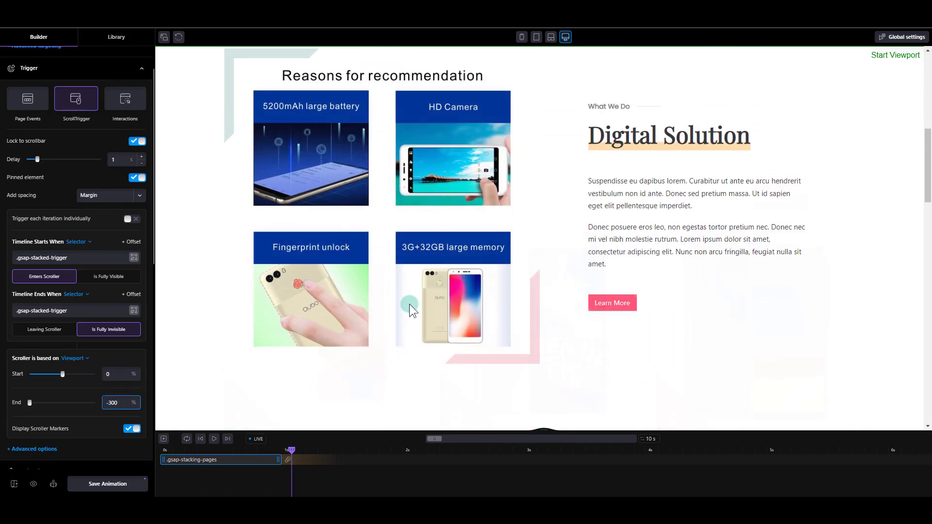
scroll(410, 304, "up", 5)
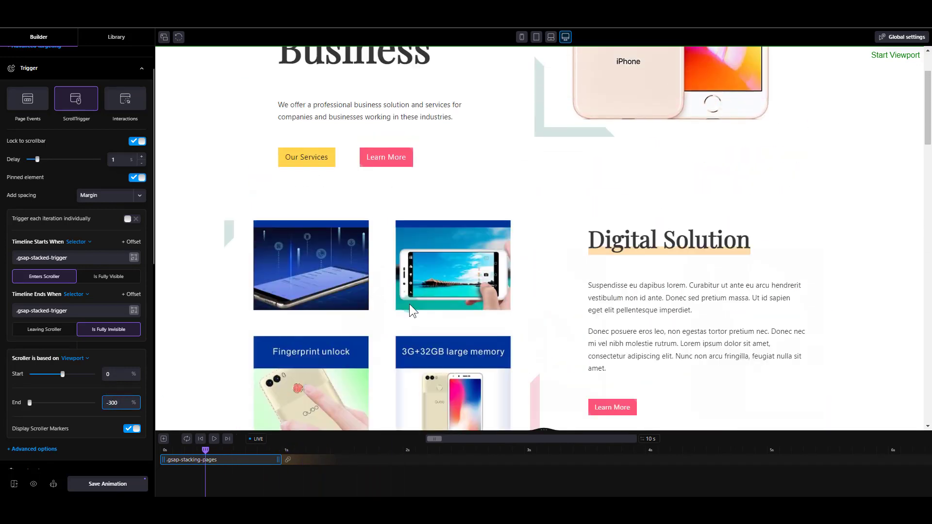
scroll(409, 304, "up", 3)
scroll(101, 377, "down", 7)
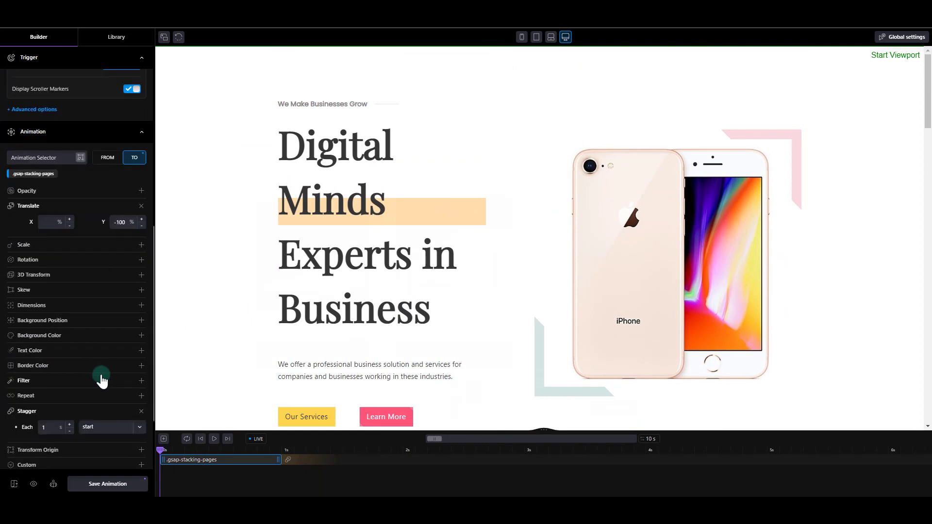
Check the gap between section movements on scroll, set the Stagger to 0.75 s for each element, and save the animation
scroll(100, 376, "down", 2)
scroll(377, 304, "down", 3)
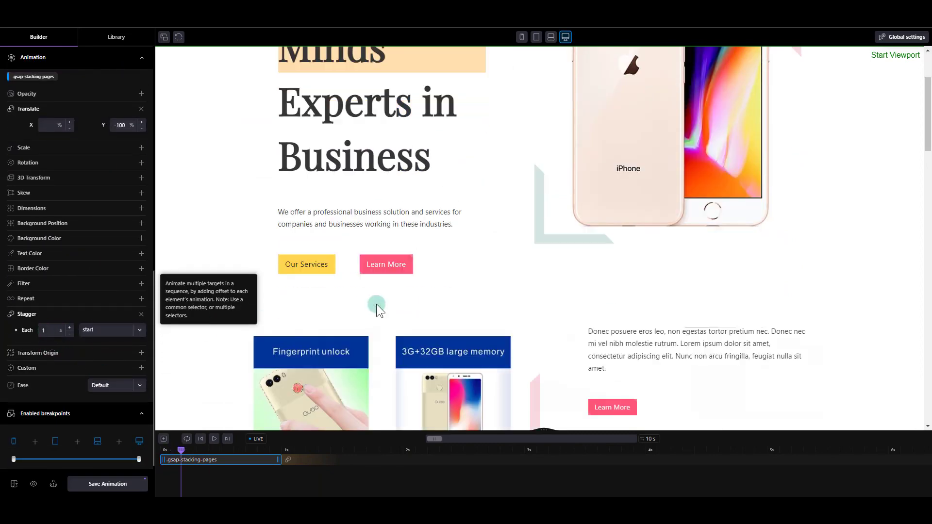
scroll(376, 304, "down", 3)
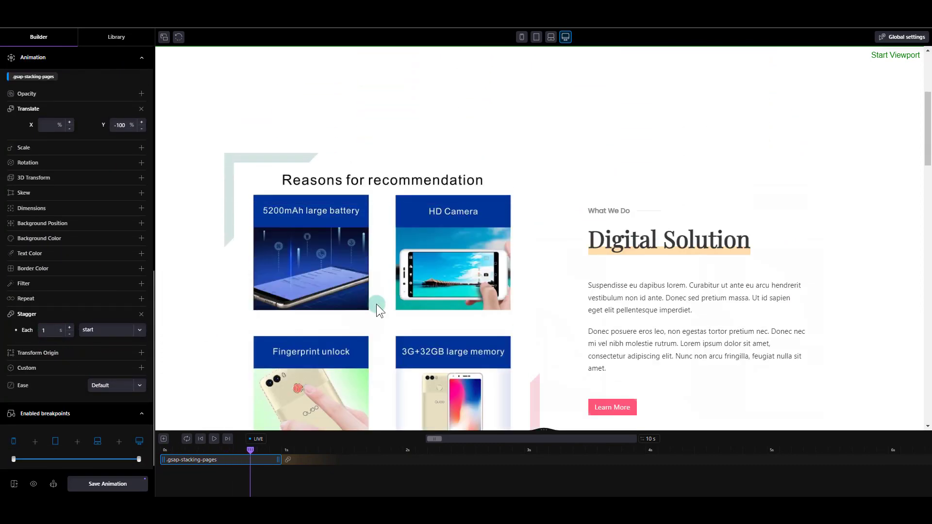
scroll(377, 304, "up", 2)
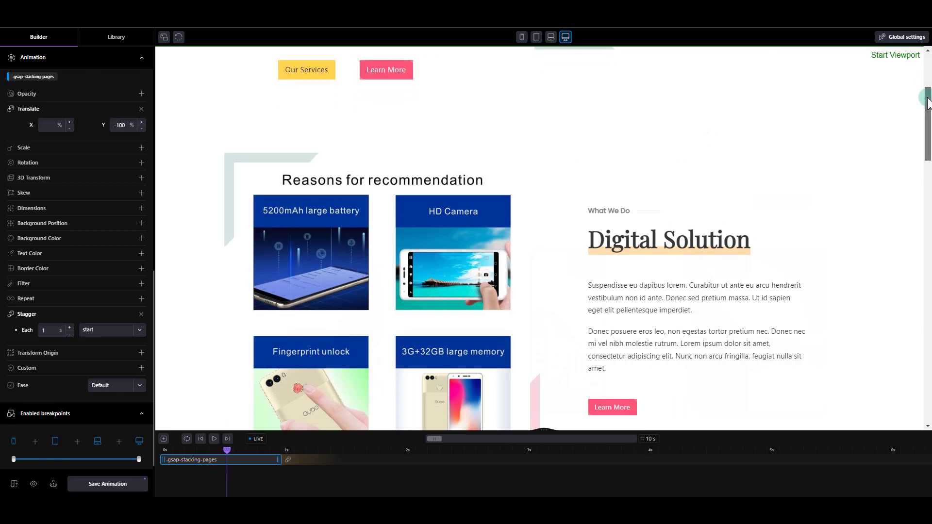
mouse_move(927, 99)
left_mouse_down()
mouse_move(928, 133)
mouse_move(928, 80)
mouse_move(928, 107)
left_mouse_up()
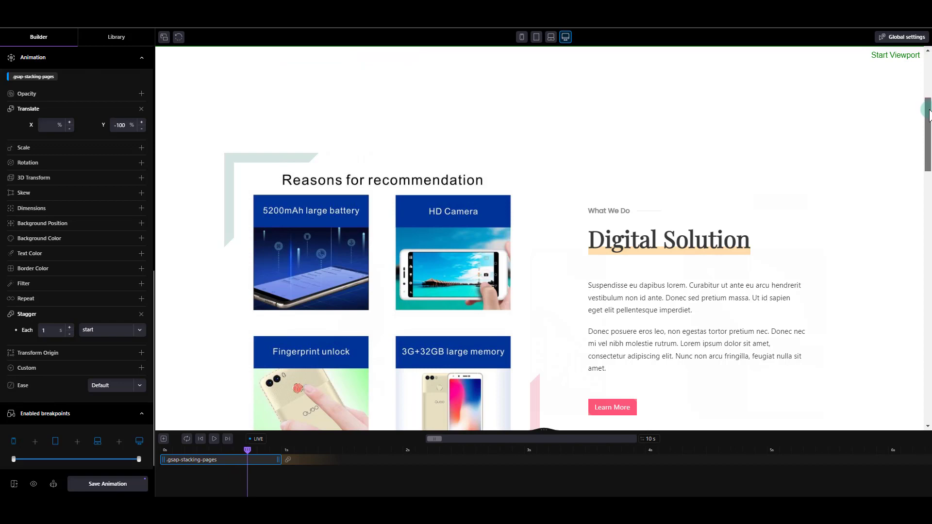
left_click_drag(927, 123, 913, 62)
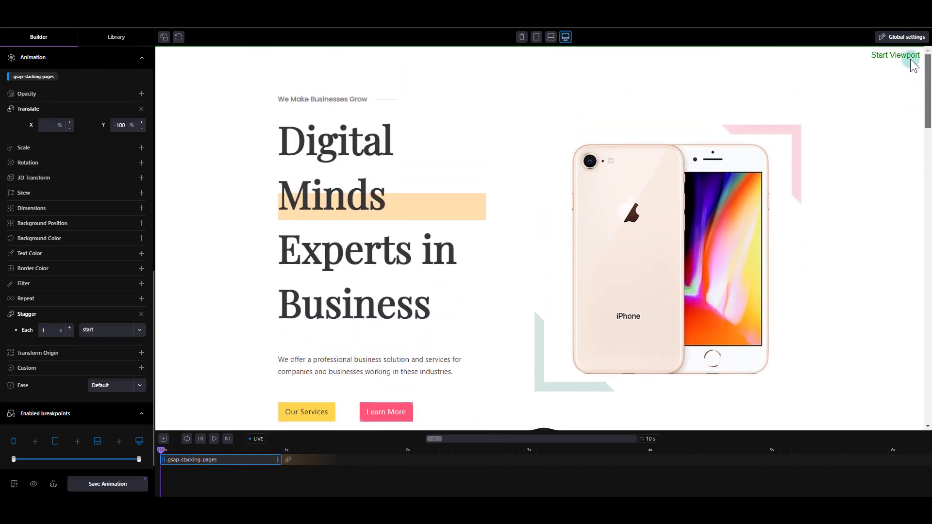
left_click(52, 334)
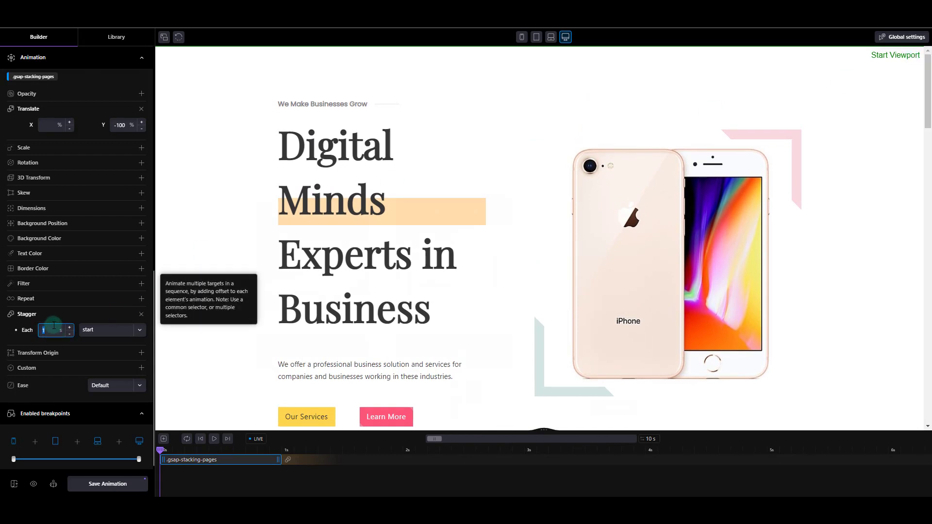
type("0.7")
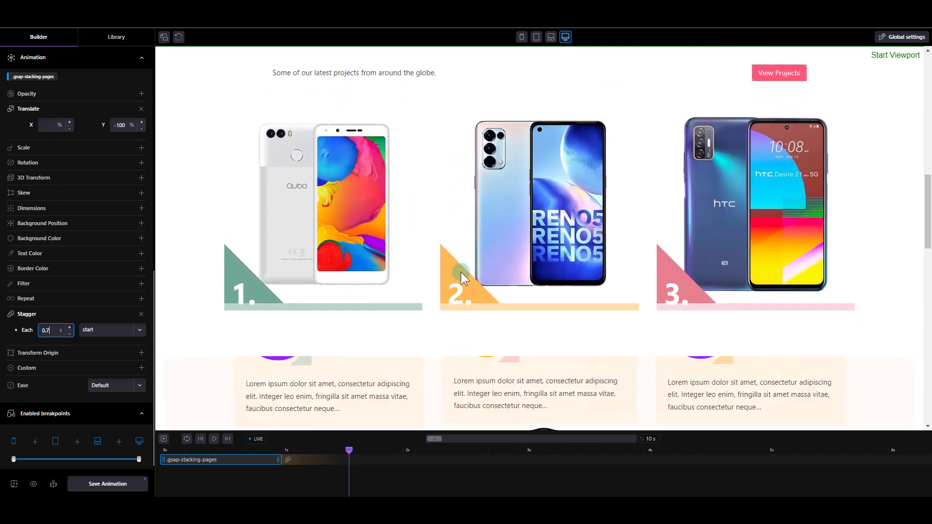
mouse_move(53, 333)
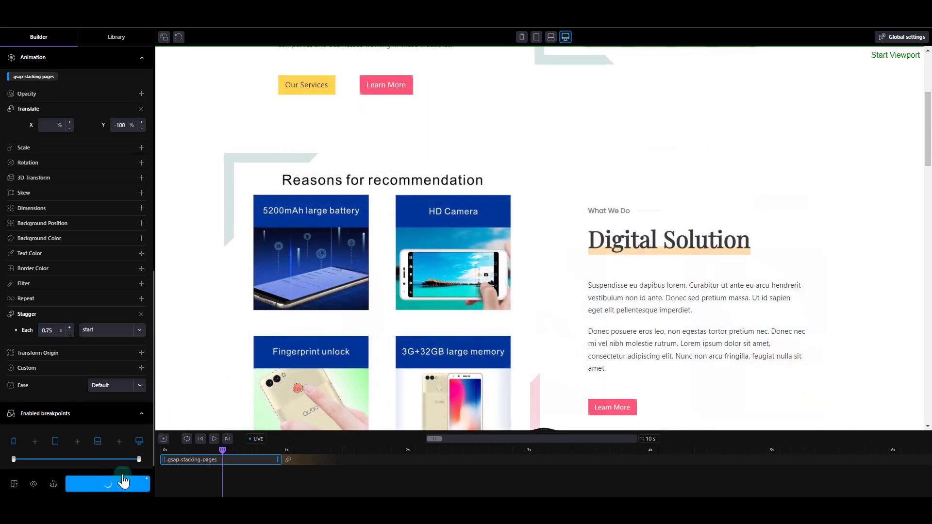
Switch to the Bricks editor and open the Hero section's .gsap-stacking-pages class for styling
left_click(465, 14)
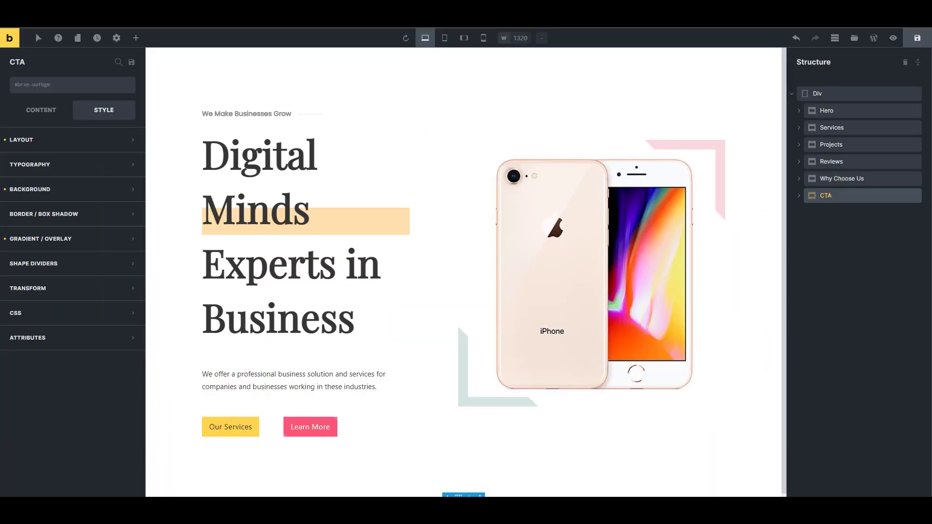
left_click(826, 110)
left_click(14, 121)
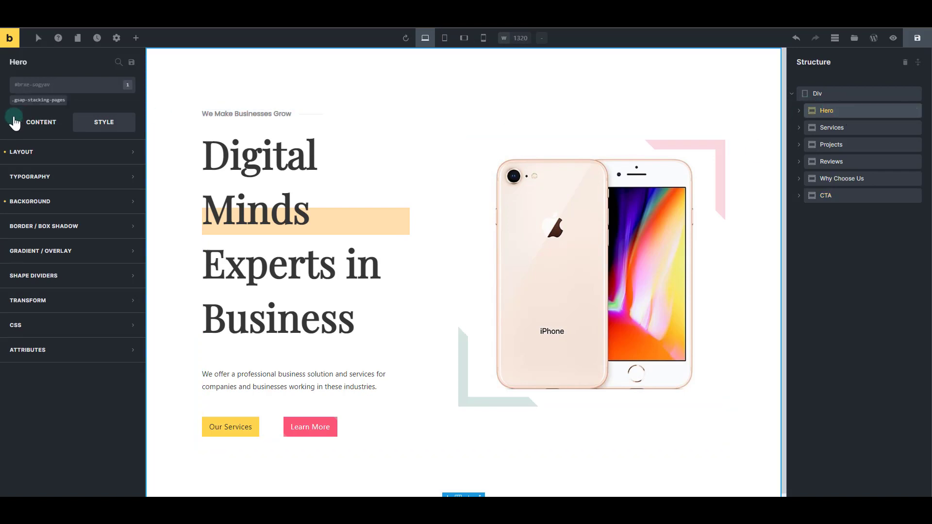
left_click(39, 100)
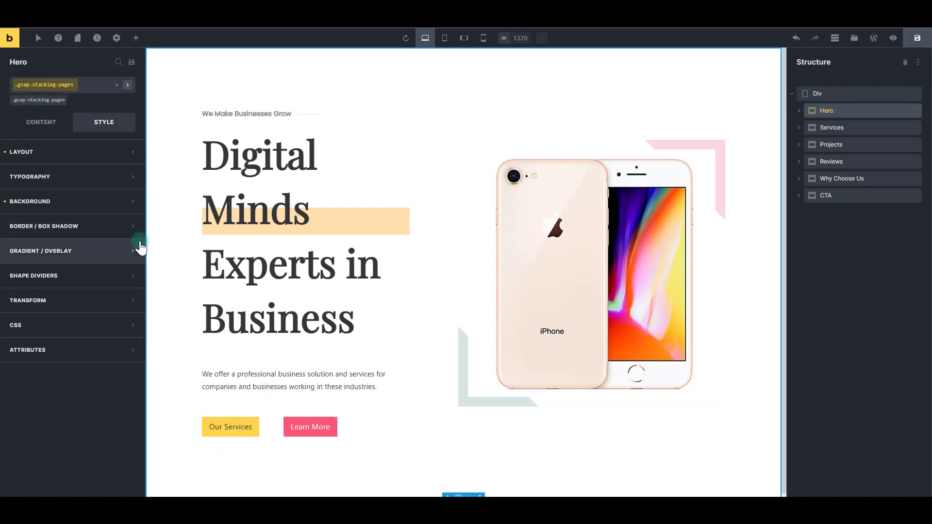
Give the class a box shadow with X 0, Y 50, blur 70, spread -10 and black at 0.2 opacity, and save the page
left_click(119, 63)
type("sh")
left_click(129, 187)
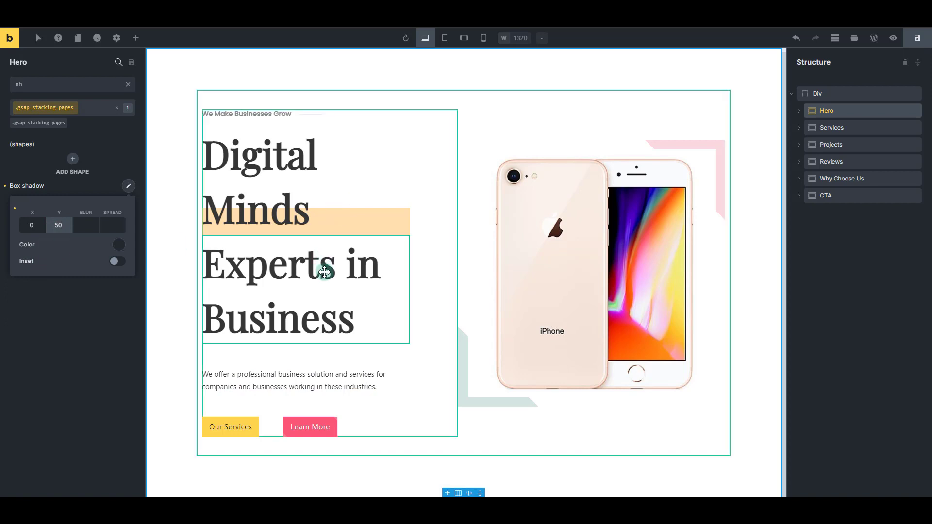
left_click(83, 229)
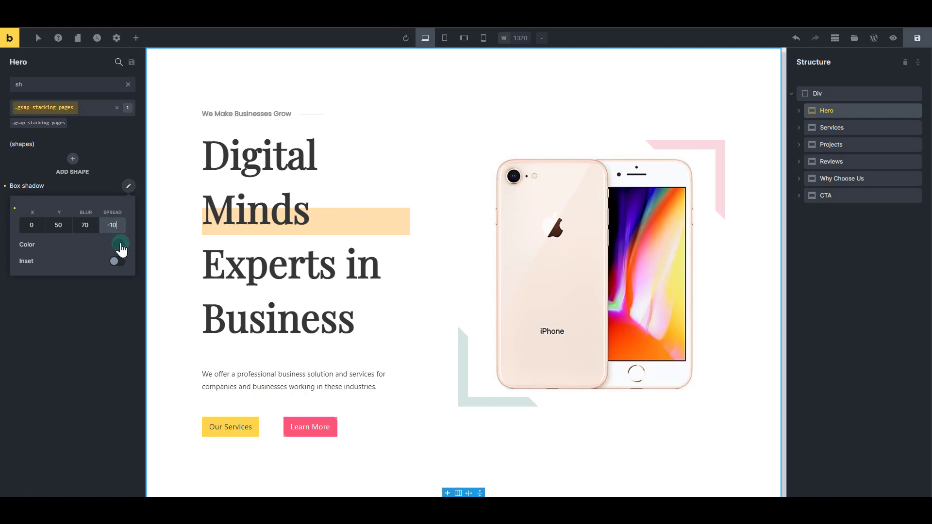
left_click(121, 246)
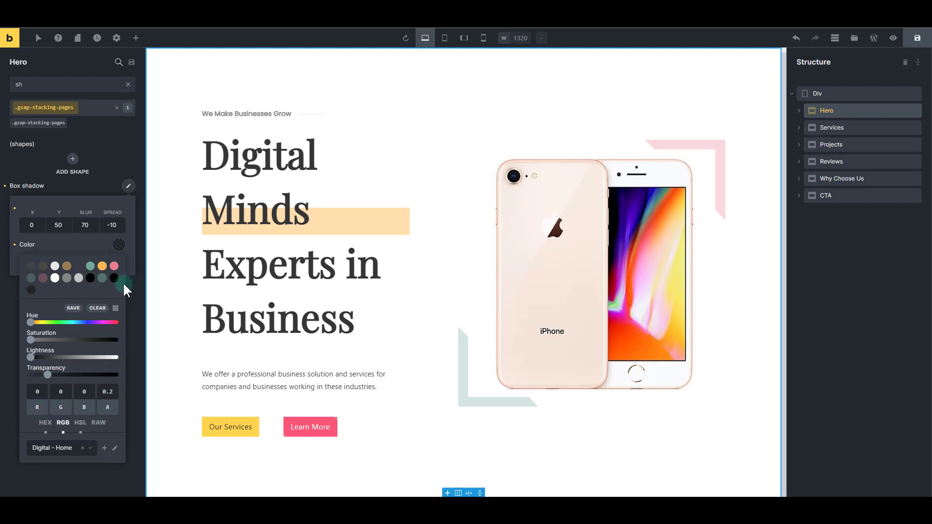
left_click(913, 42)
Switch to the site's front-end page and examine the section shadows while scrolling through the stack
left_click(455, 40)
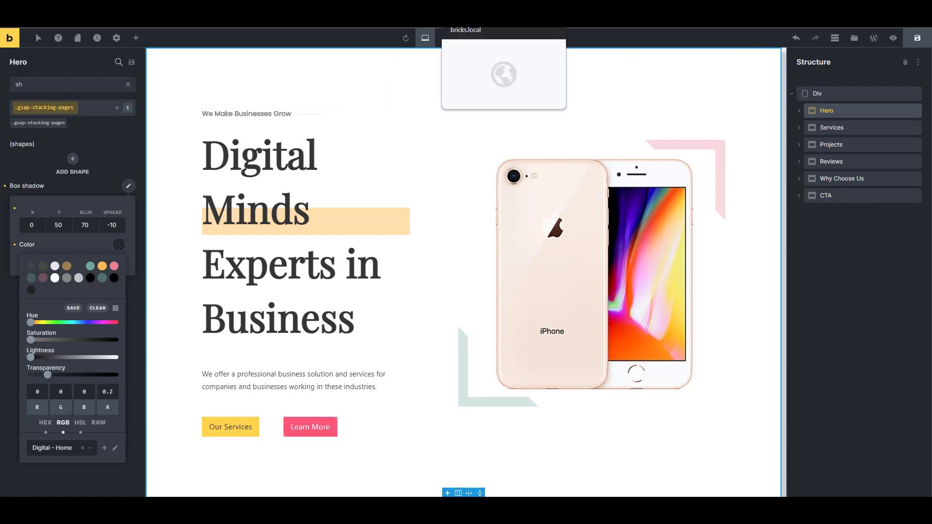
left_click(485, 20)
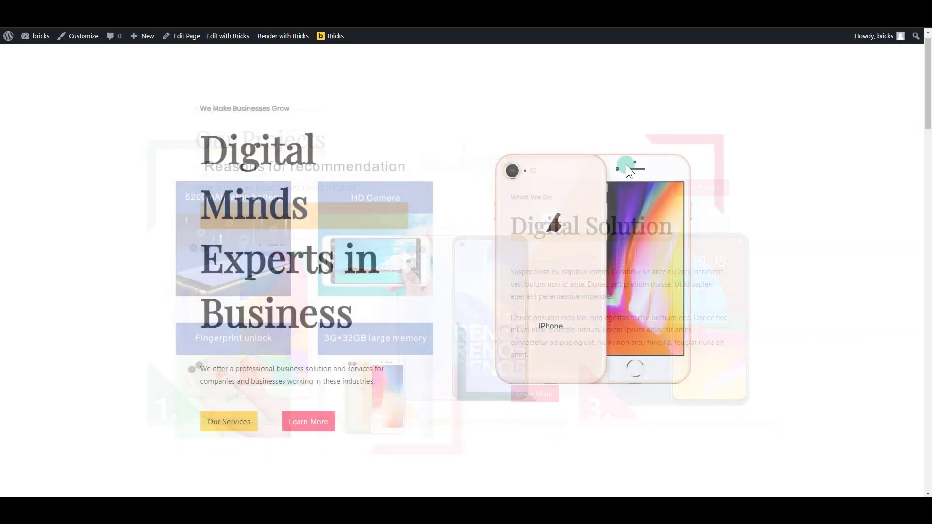
scroll(626, 165, "down", 3)
scroll(658, 252, "down", 8)
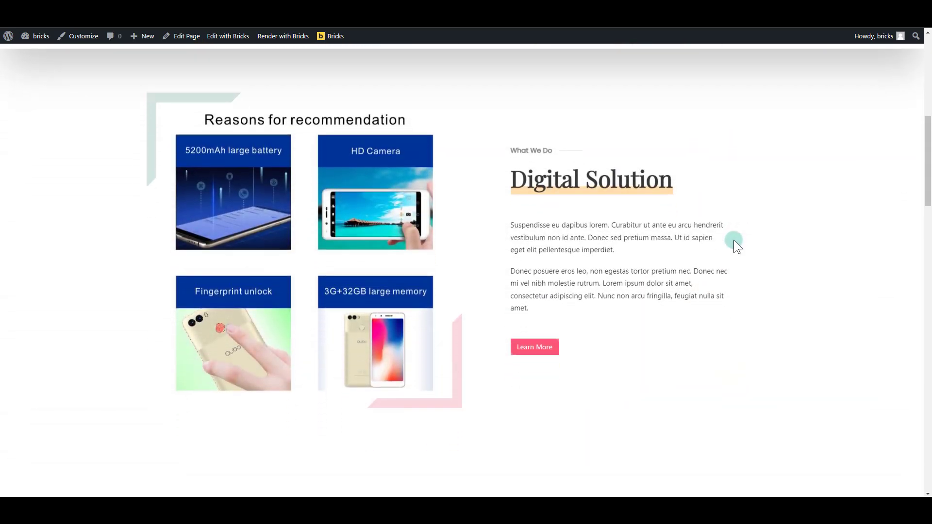
scroll(736, 245, "up", 3)
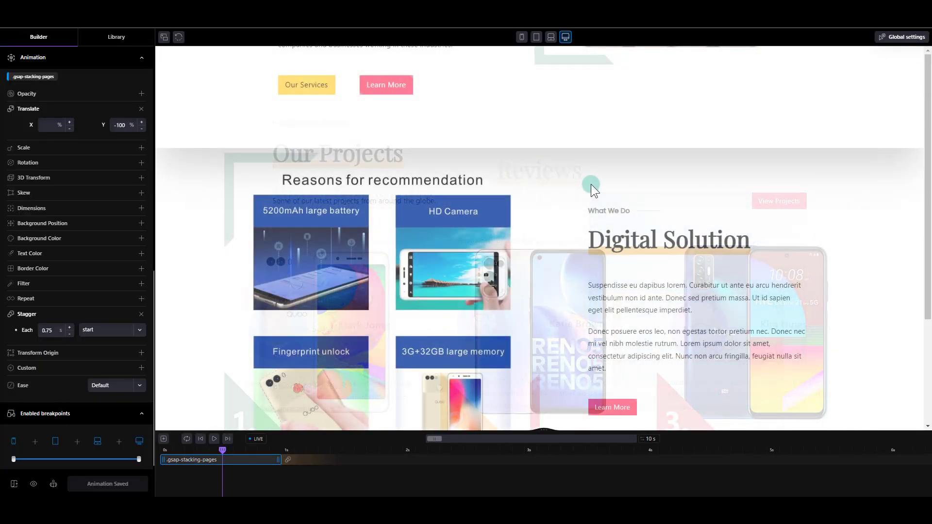
Switch to Motion.page, refresh its page preview, and examine the shadowed sections on scroll down to the CTA and back
scroll(590, 188, "up", 2)
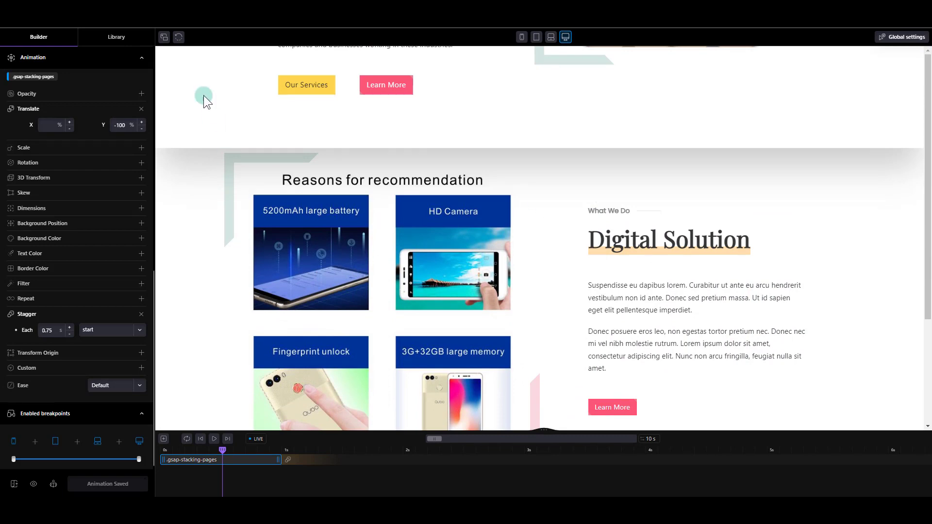
left_click(180, 39)
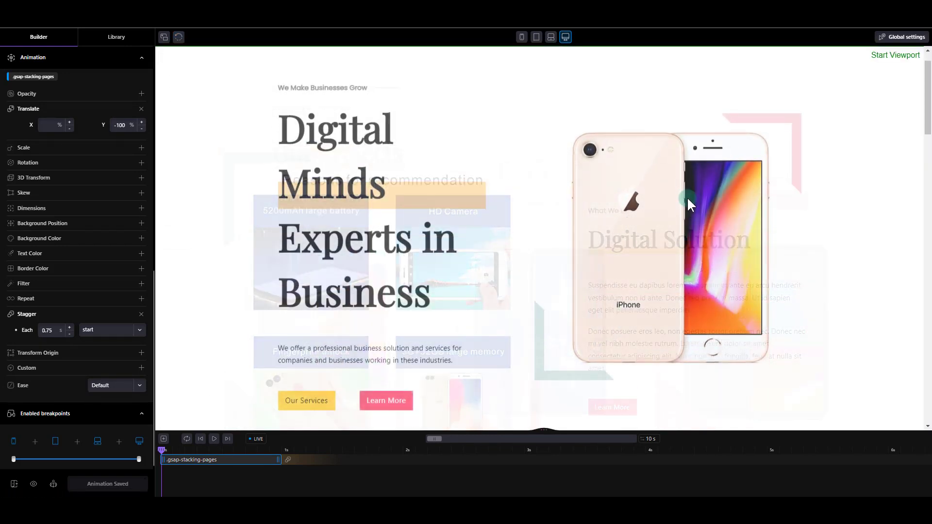
scroll(688, 203, "down", 10)
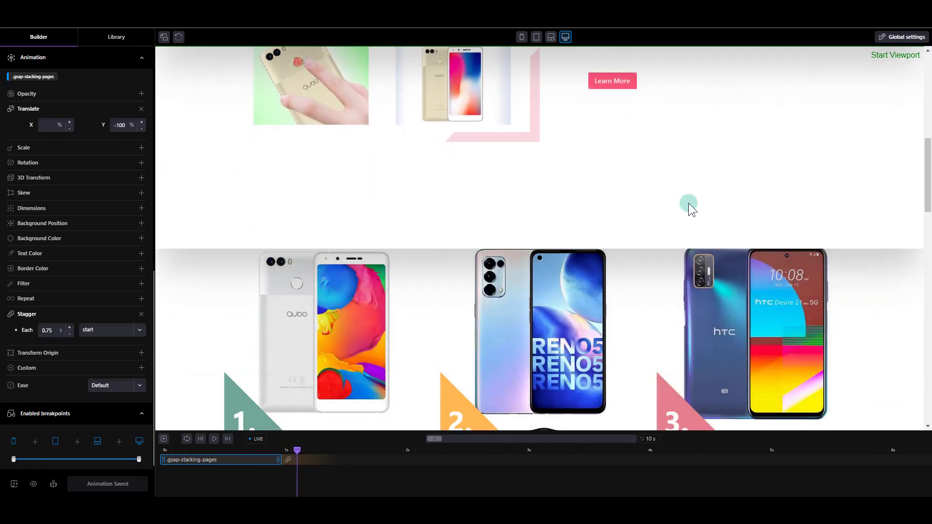
scroll(688, 204, "down", 10)
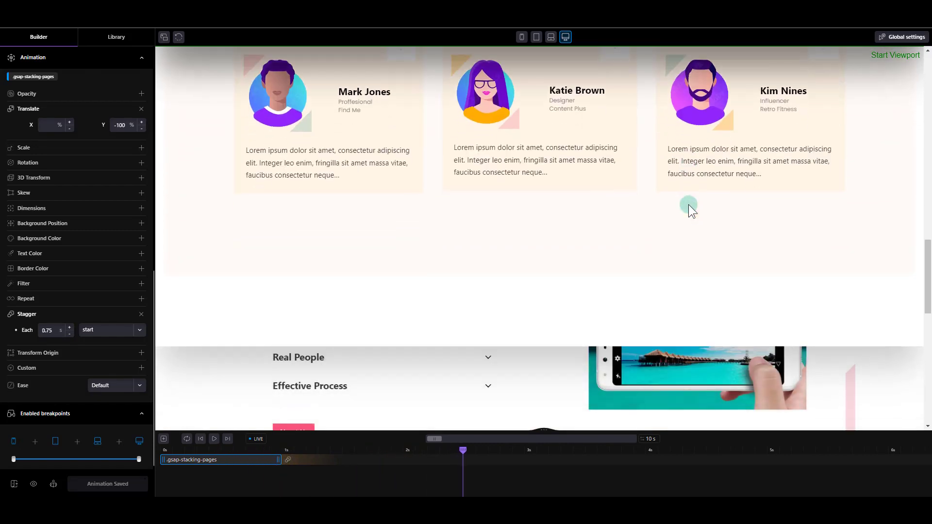
scroll(688, 205, "down", 10)
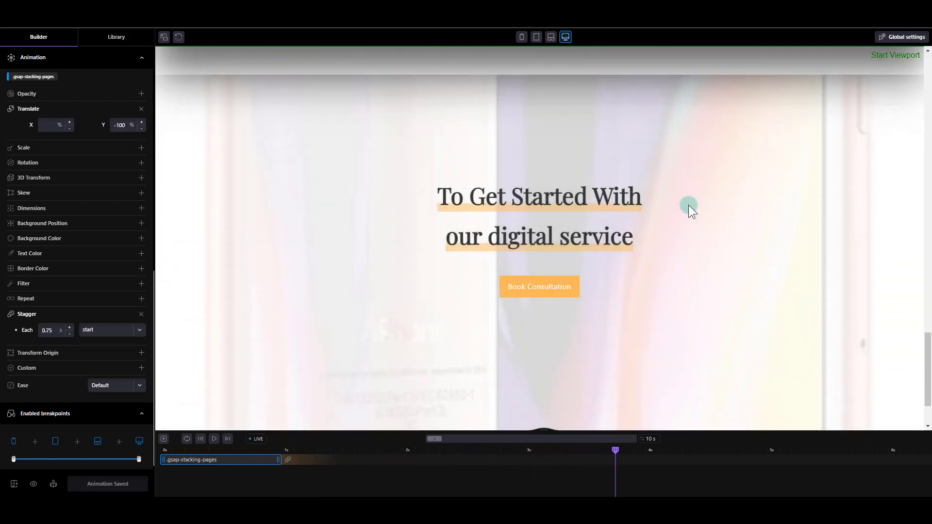
scroll(665, 131, "up", 10)
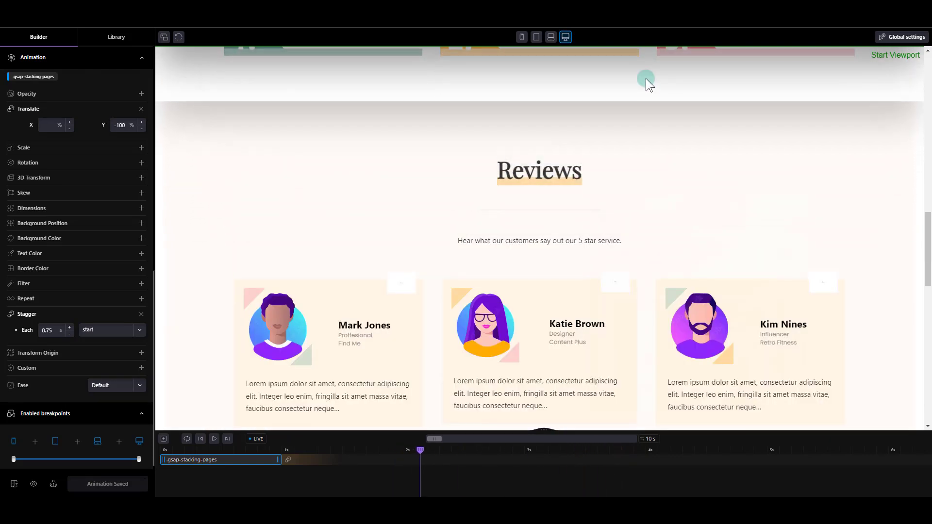
Set the ScrollTrigger's viewport-based scroller End value to -600%
scroll(647, 82, "down", 2)
scroll(647, 83, "down", 5)
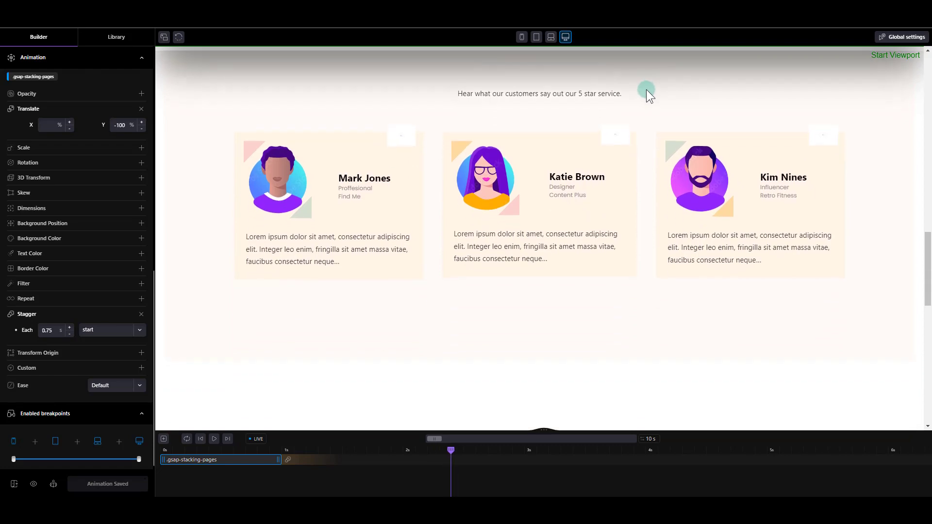
scroll(646, 159, "up", 10)
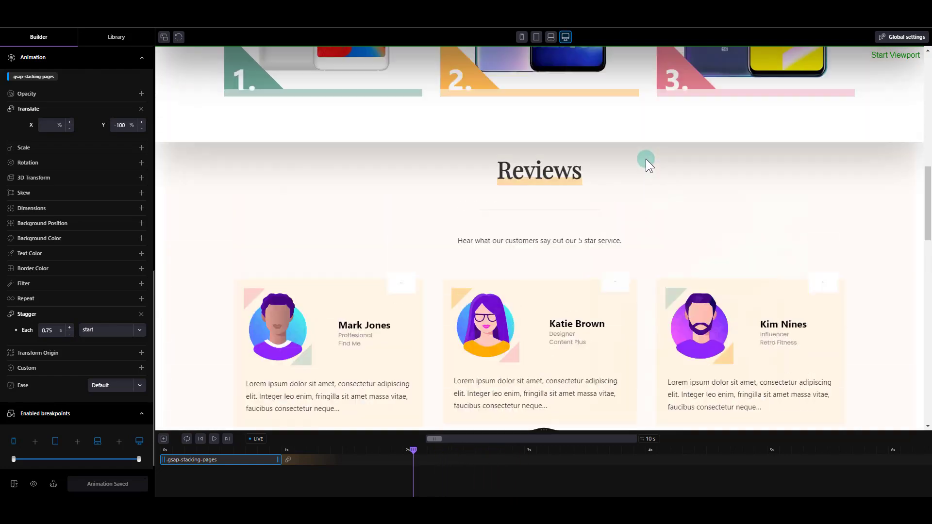
scroll(78, 257, "up", 5)
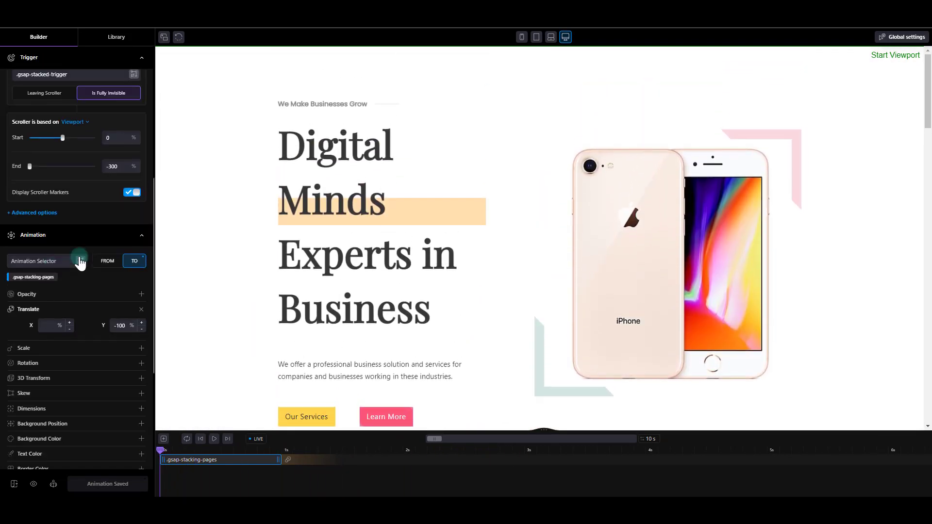
scroll(413, 182, "down", 2)
scroll(413, 183, "up", 2)
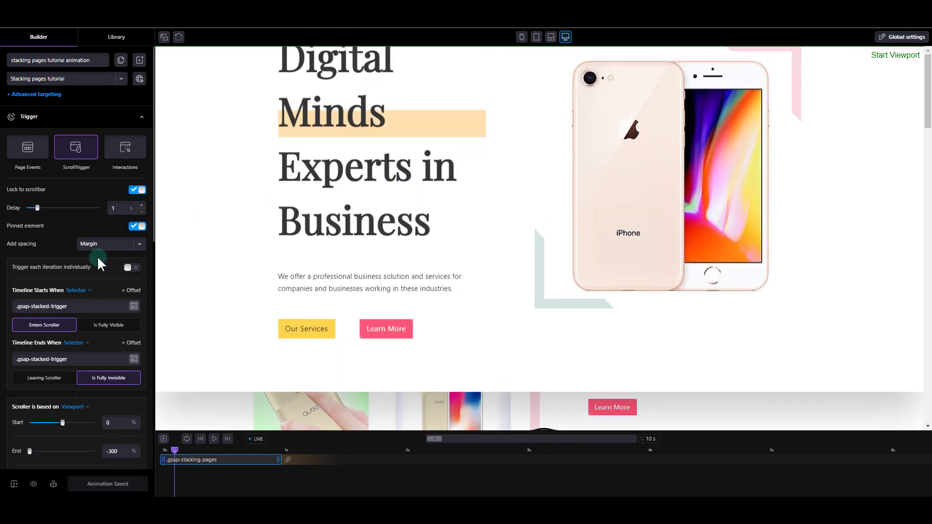
scroll(88, 264, "down", 3)
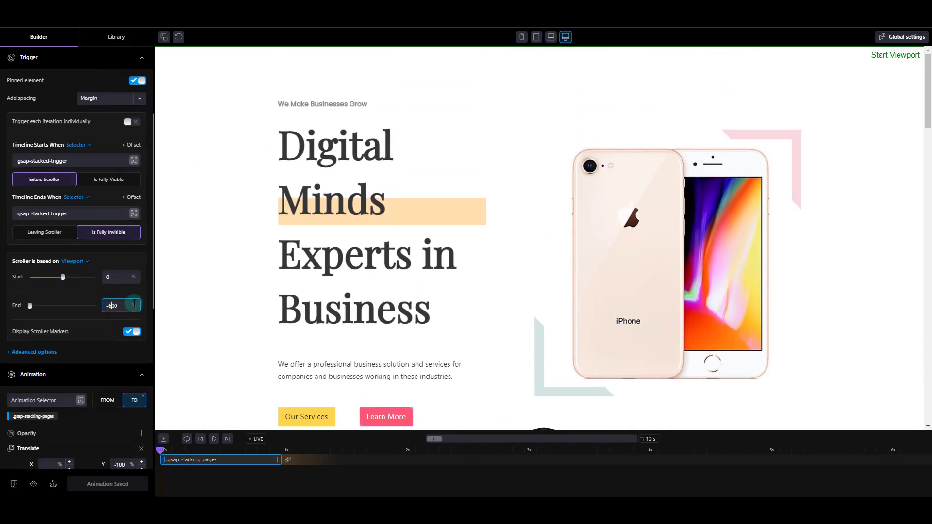
Examine the pace of the section stacking in the page preview from the Hero down to the CTA and back
scroll(372, 266, "down", 4)
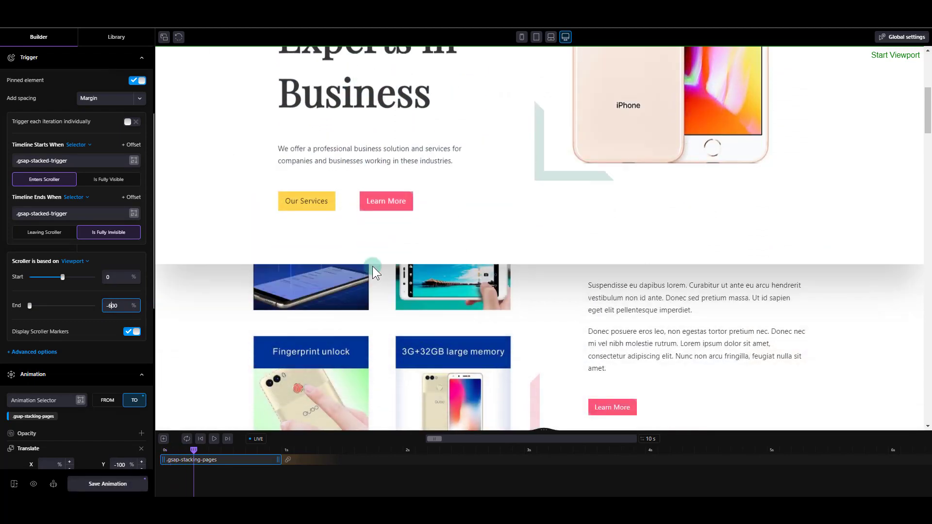
scroll(373, 267, "down", 5)
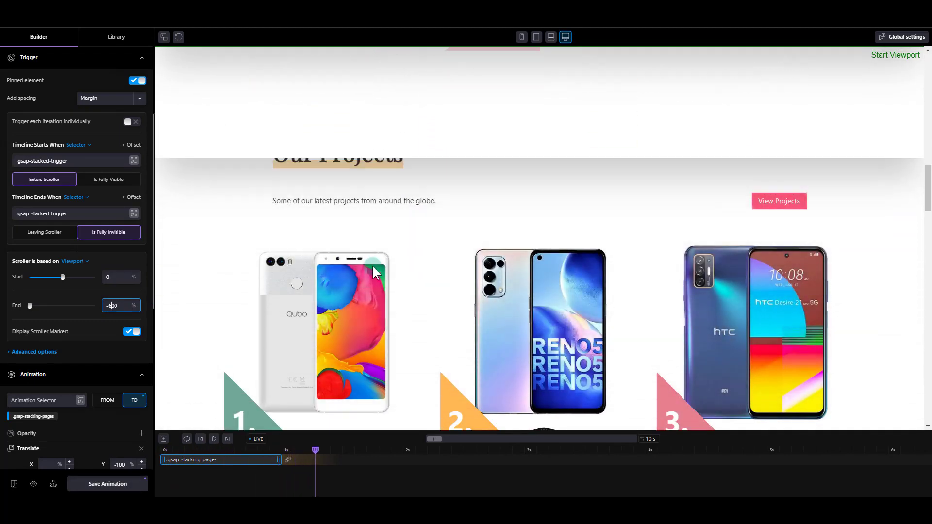
scroll(372, 266, "down", 7)
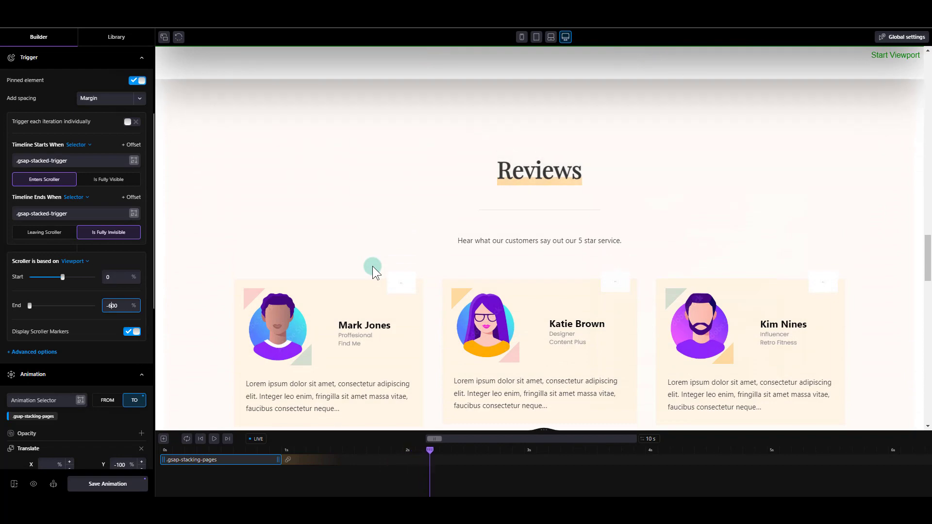
scroll(372, 266, "down", 5)
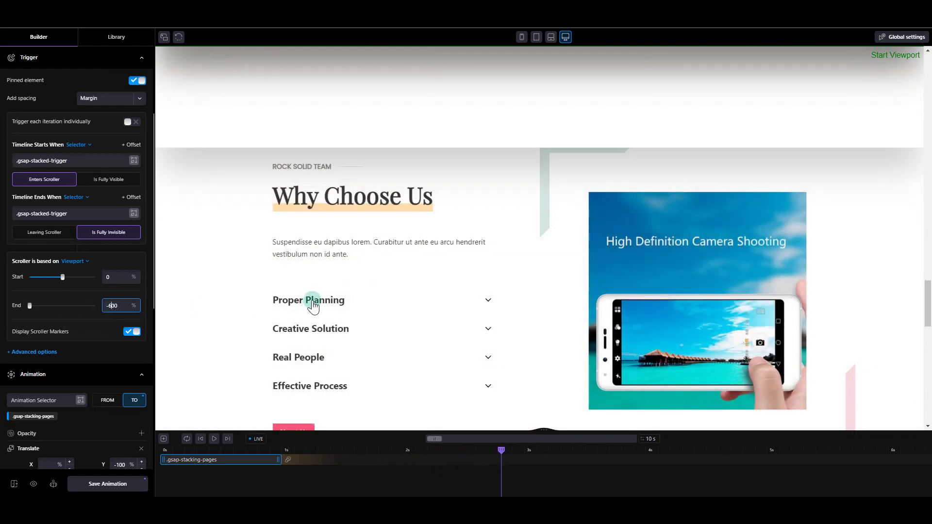
scroll(488, 289, "up", 4)
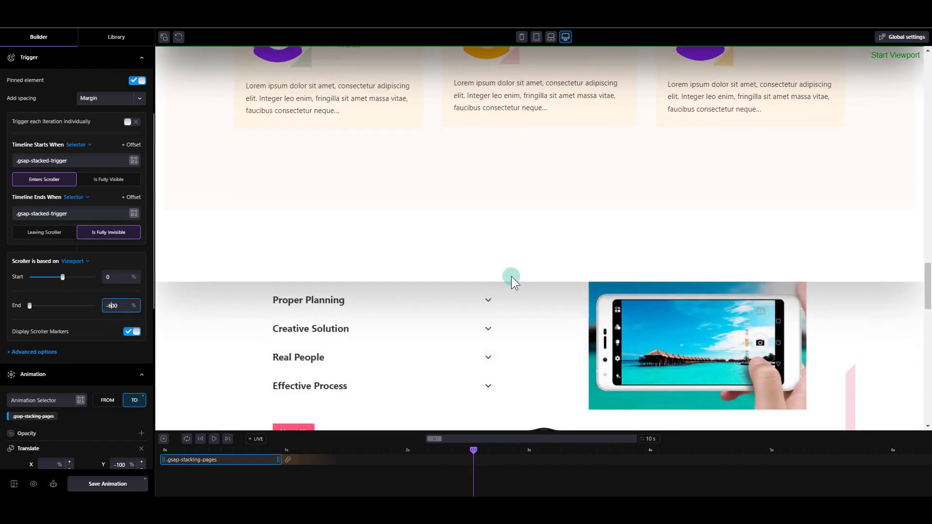
scroll(359, 125, "down", 1)
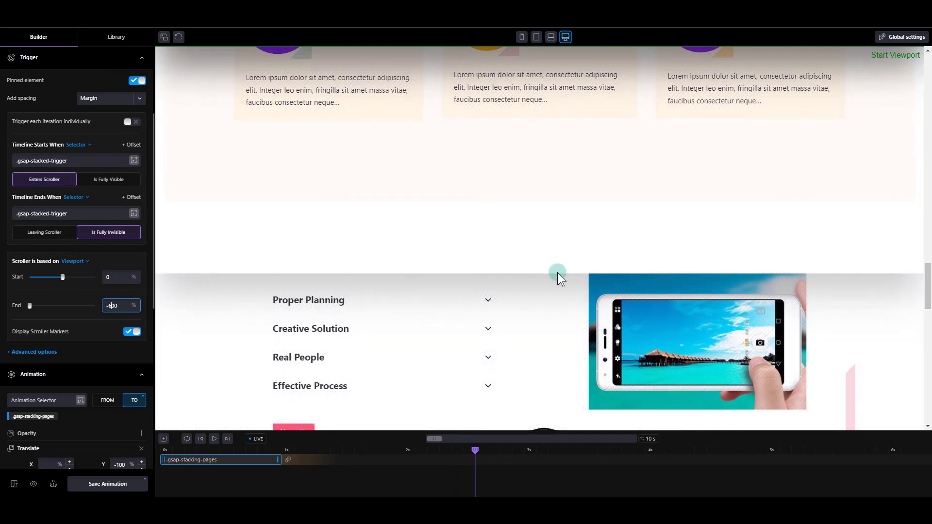
scroll(550, 284, "down", 5)
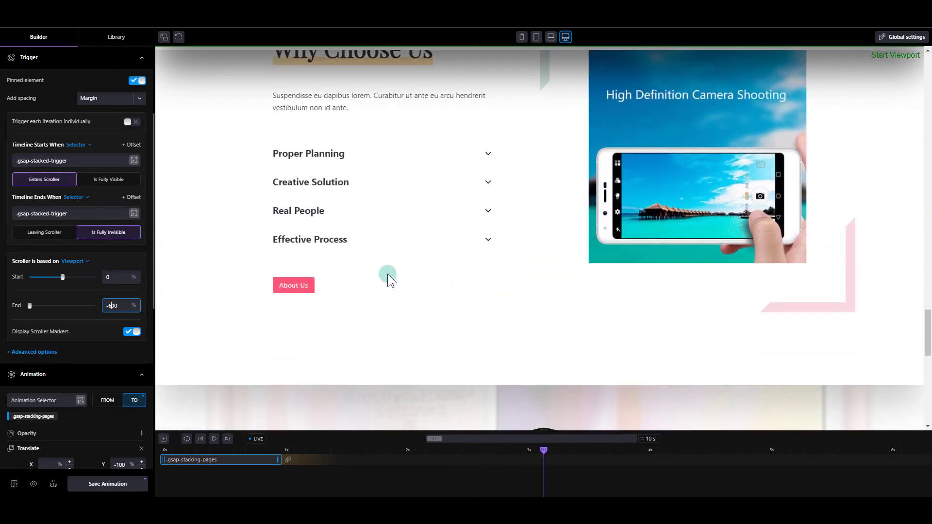
scroll(391, 281, "down", 5)
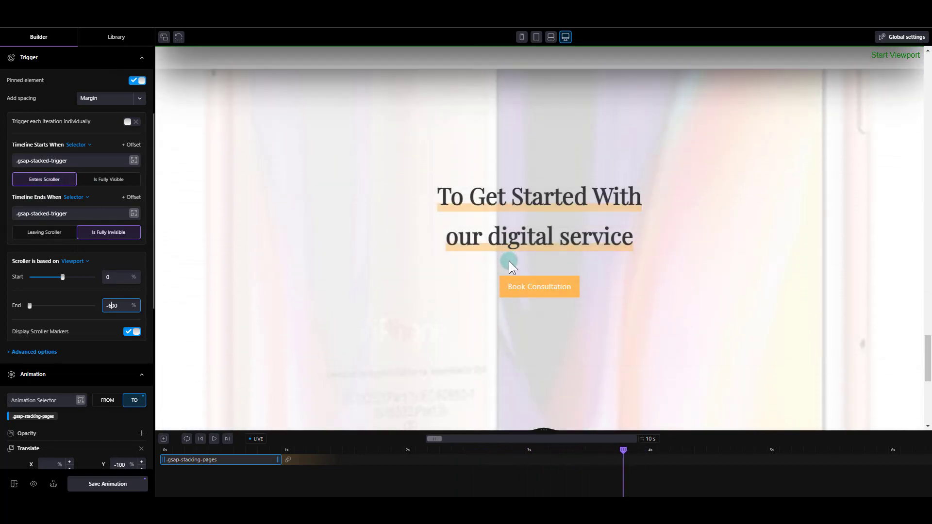
scroll(509, 260, "up", 10)
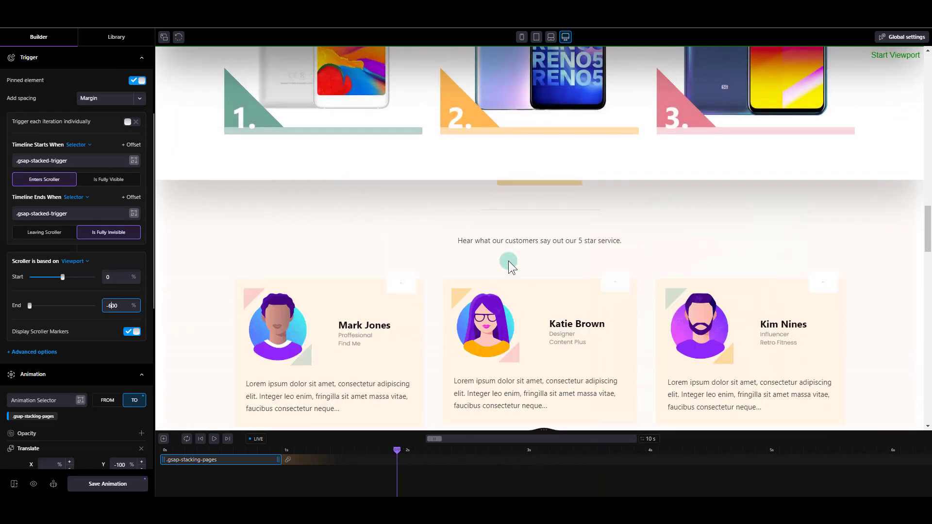
scroll(508, 261, "up", 10)
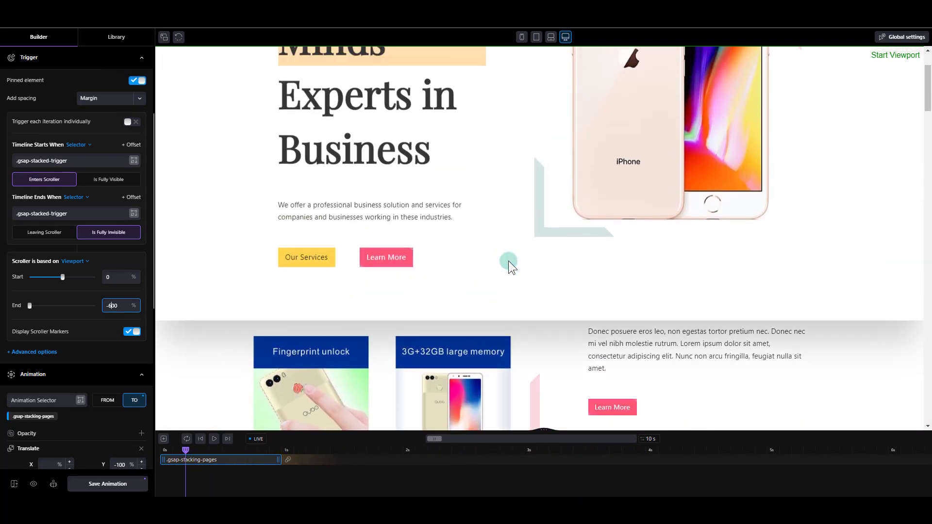
scroll(508, 261, "up", 3)
Recheck the stacking between the Hero and Reviews sections in the preview, and save the animation
scroll(509, 261, "down", 6)
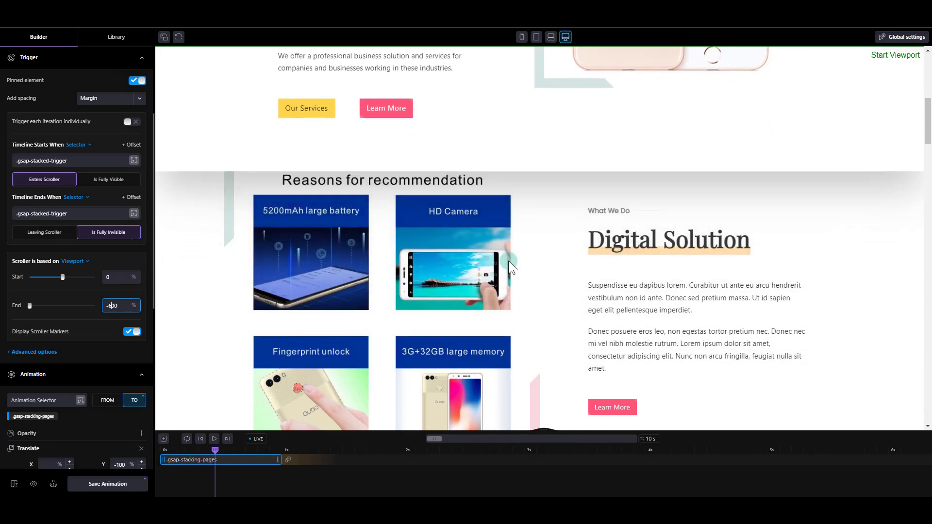
scroll(508, 260, "down", 6)
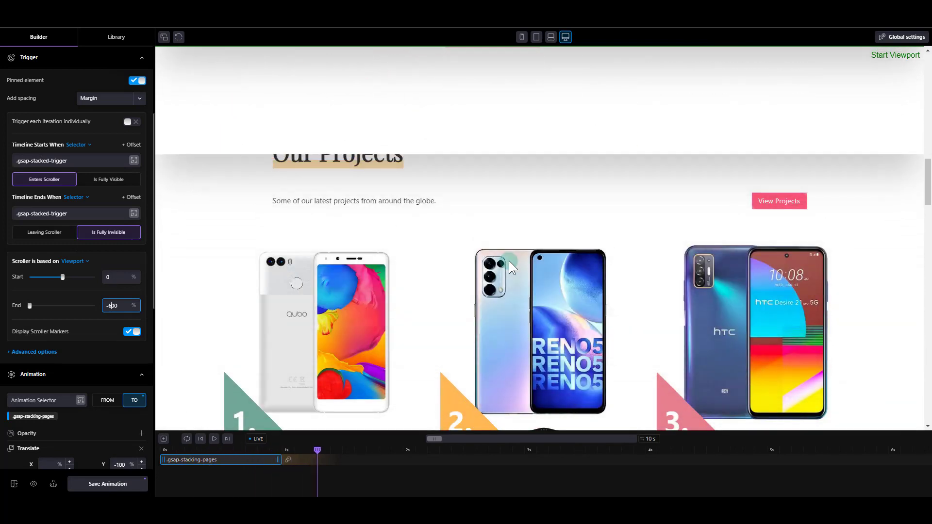
scroll(509, 261, "down", 5)
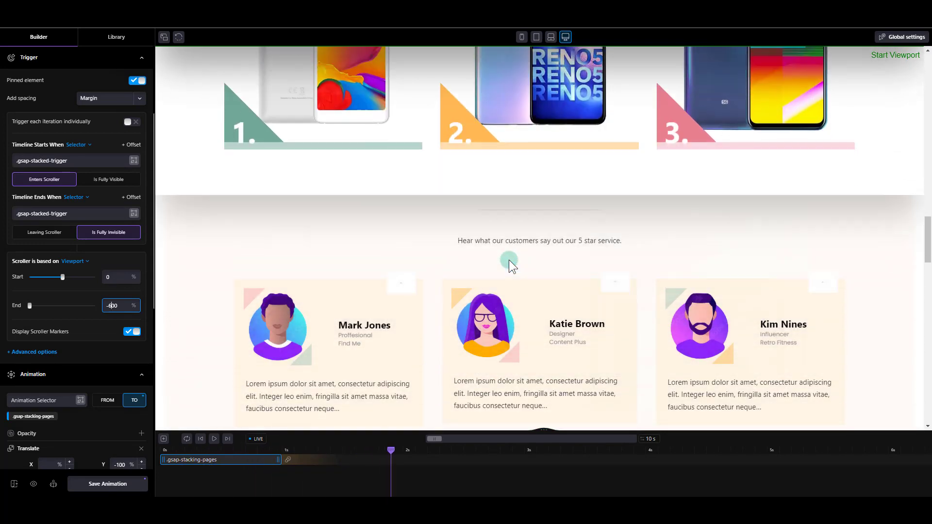
scroll(509, 260, "up", 6)
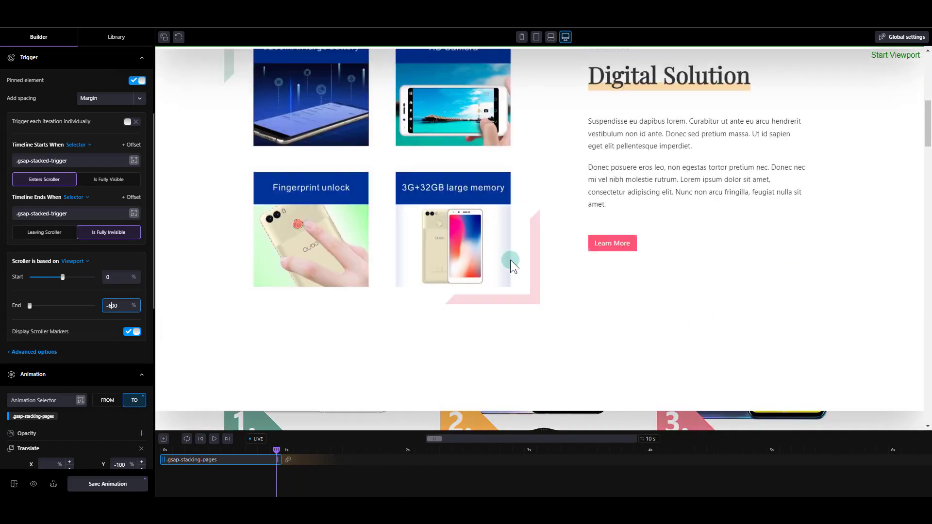
scroll(511, 260, "up", 5)
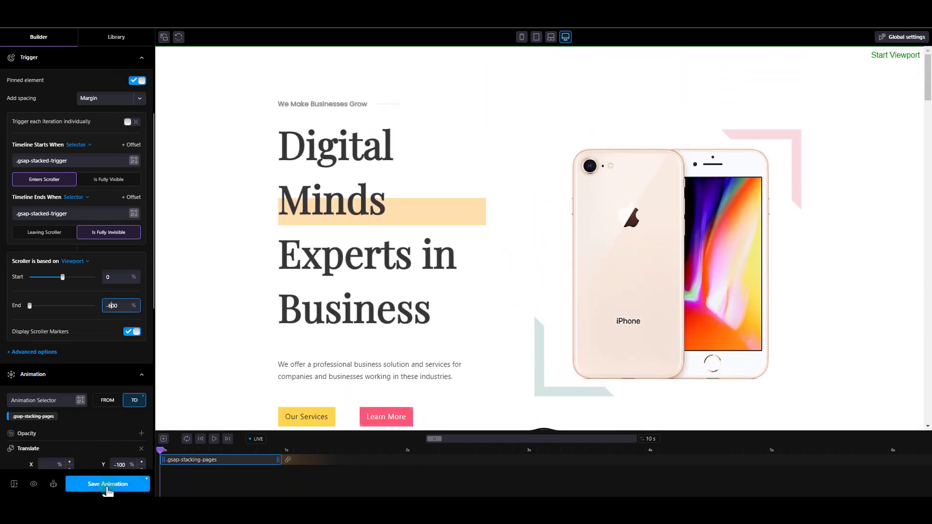
left_click(107, 487)
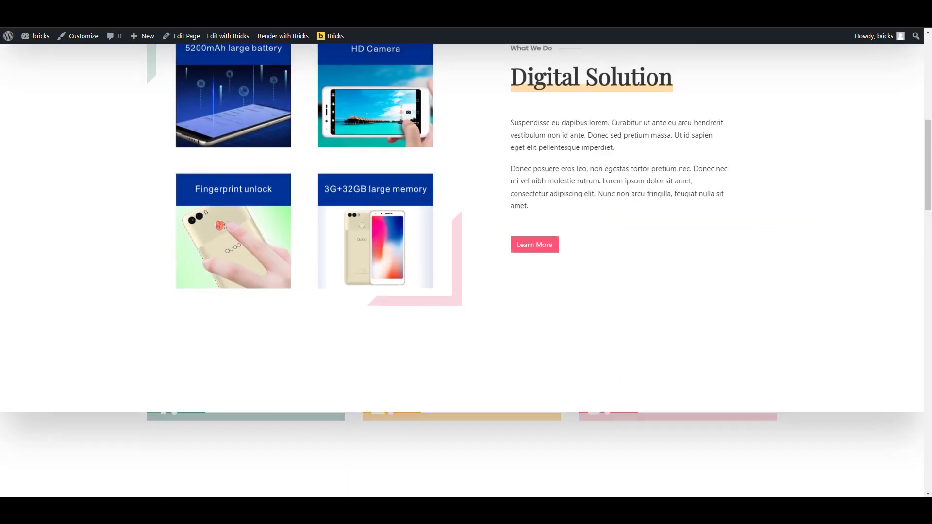
Switch to the site's front-end page, reload it, and examine the stacking sections from the Hero down to the CTA and back
left_click(29, 32)
left_click(550, 187)
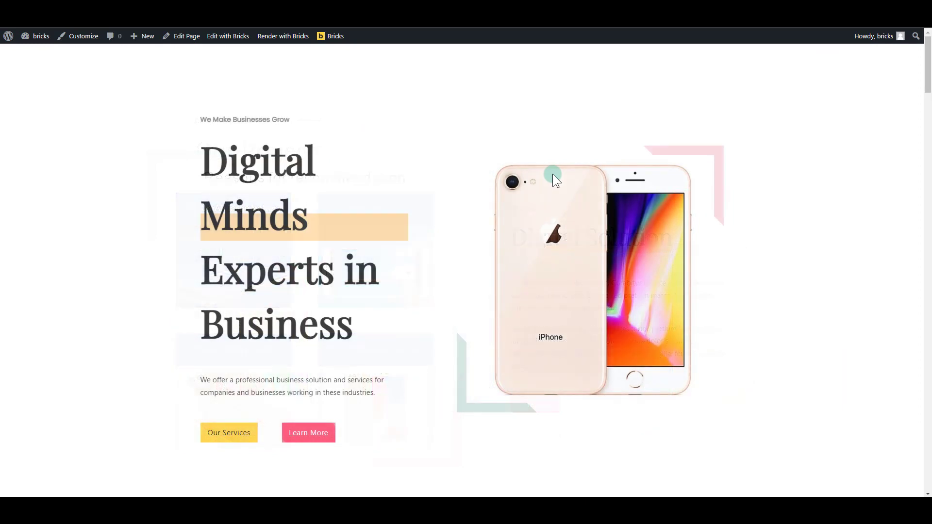
scroll(552, 175, "down", 7)
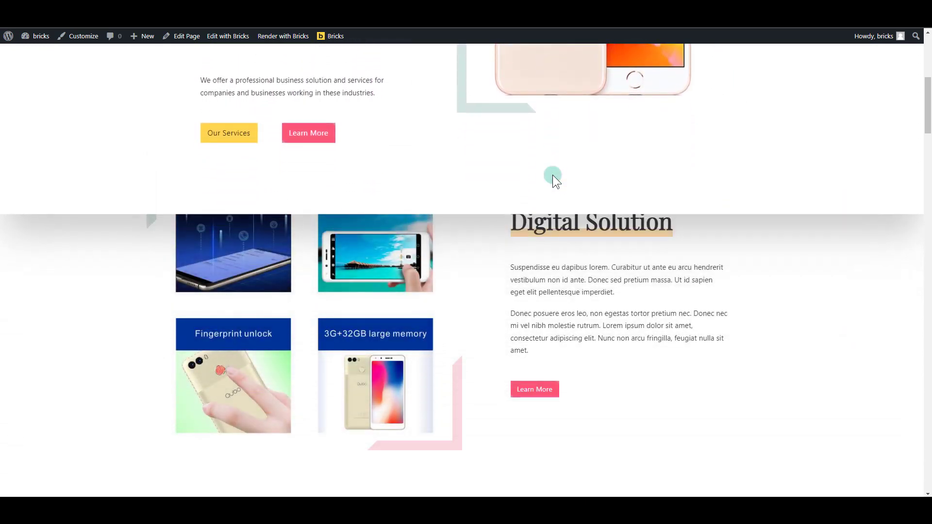
scroll(552, 175, "down", 8)
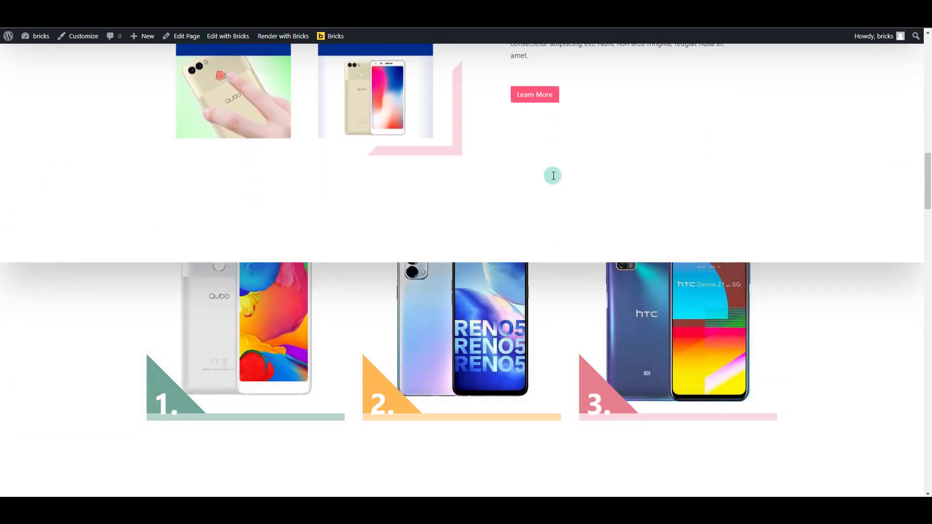
scroll(553, 176, "down", 7)
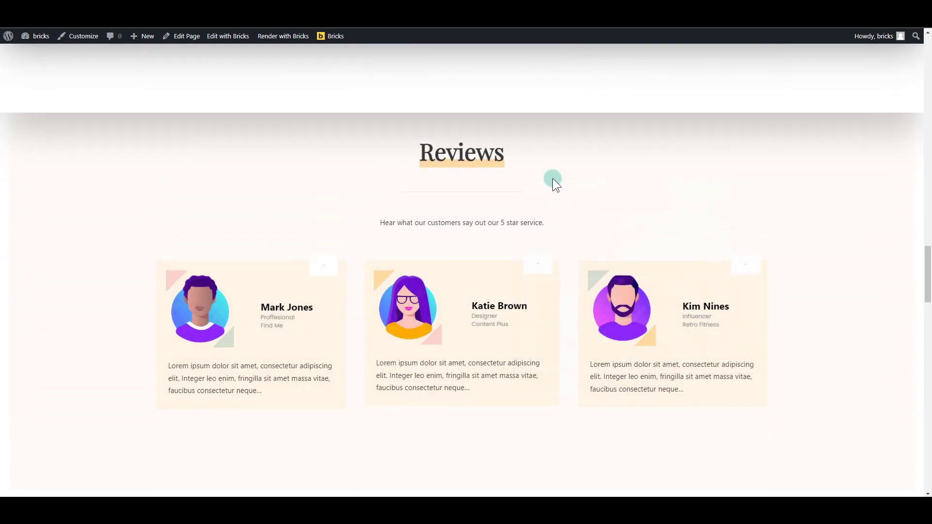
scroll(553, 179, "down", 8)
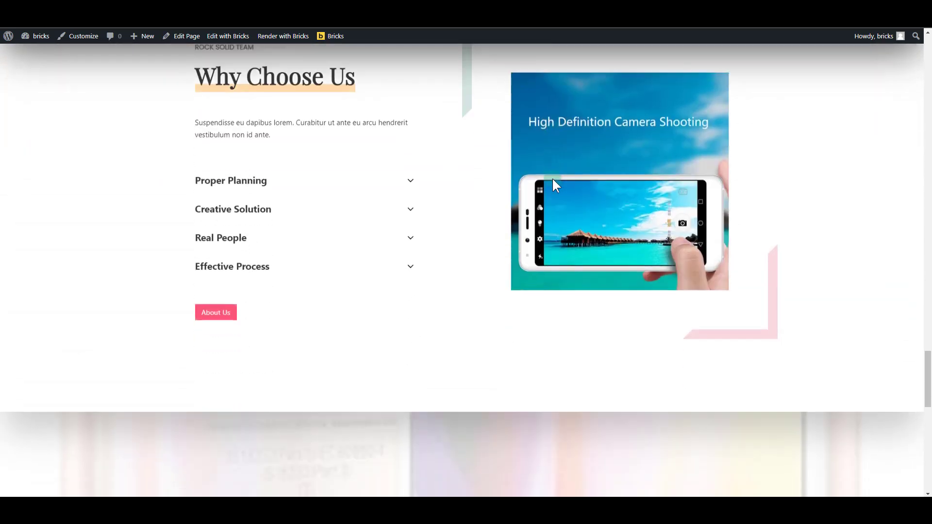
scroll(553, 179, "down", 4)
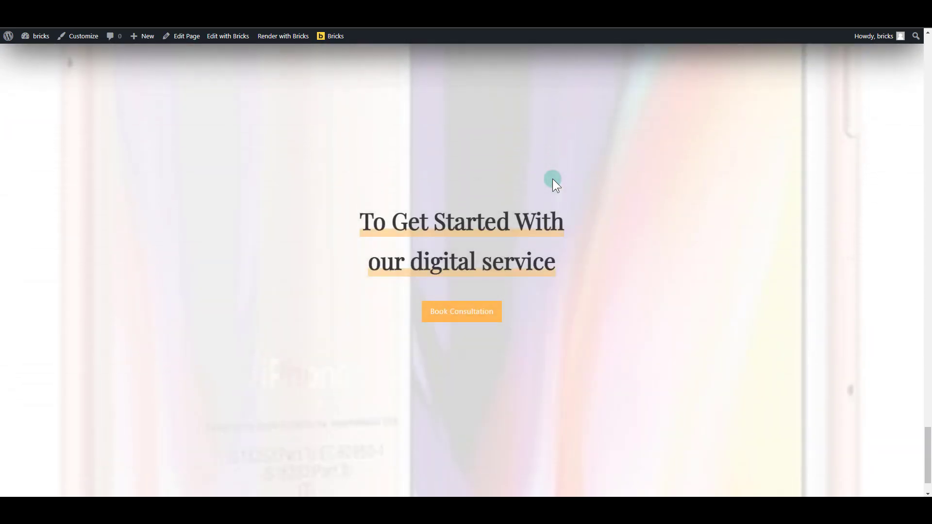
scroll(552, 178, "up", 10)
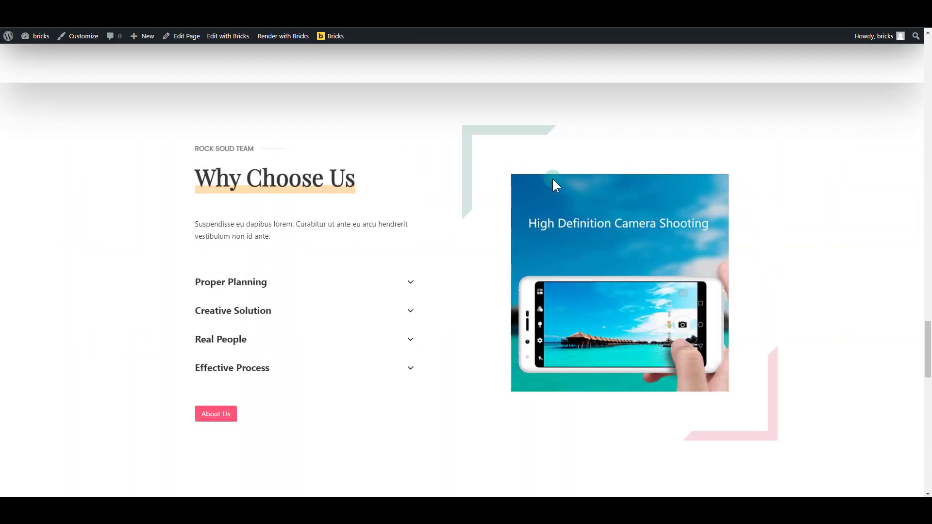
scroll(553, 179, "up", 3)
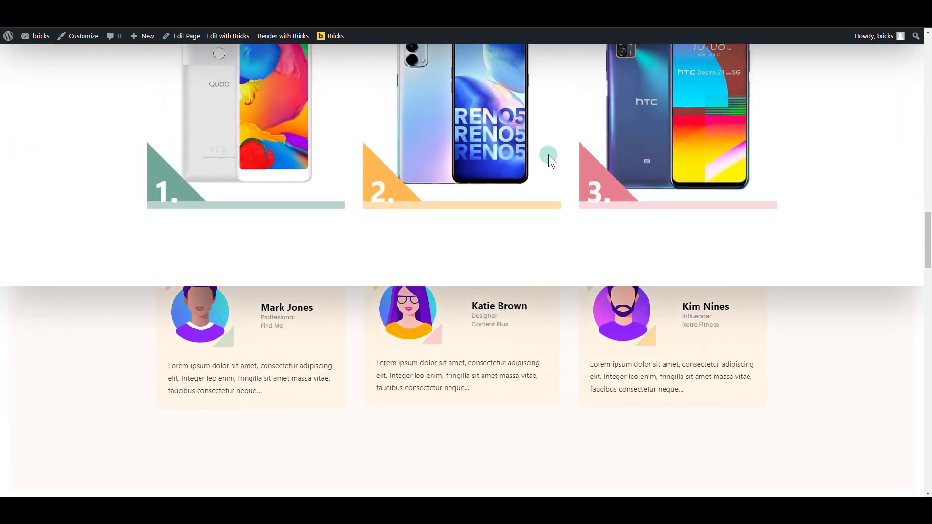
scroll(549, 154, "up", 2)
scroll(544, 198, "up", 5)
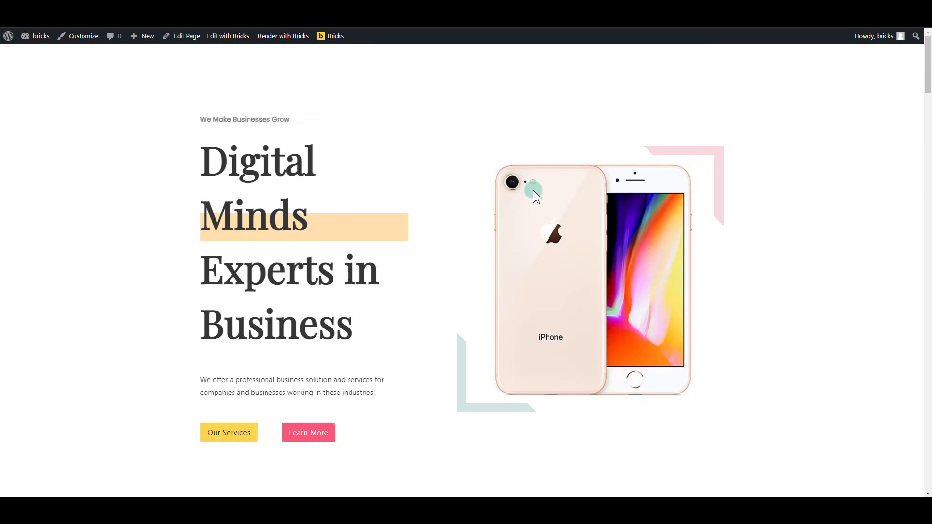